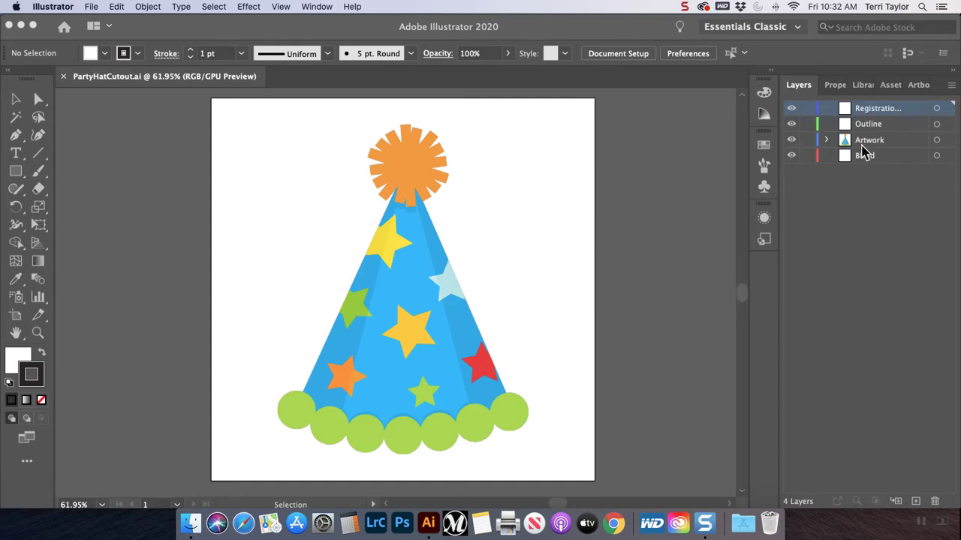
Select the Artwork layer in the Layers panel.
left_click(927, 144)
Select the placed party hat image, then check the Bleed, Outline, Registration and linked-file rows.
key("super+a")
left_click(825, 141)
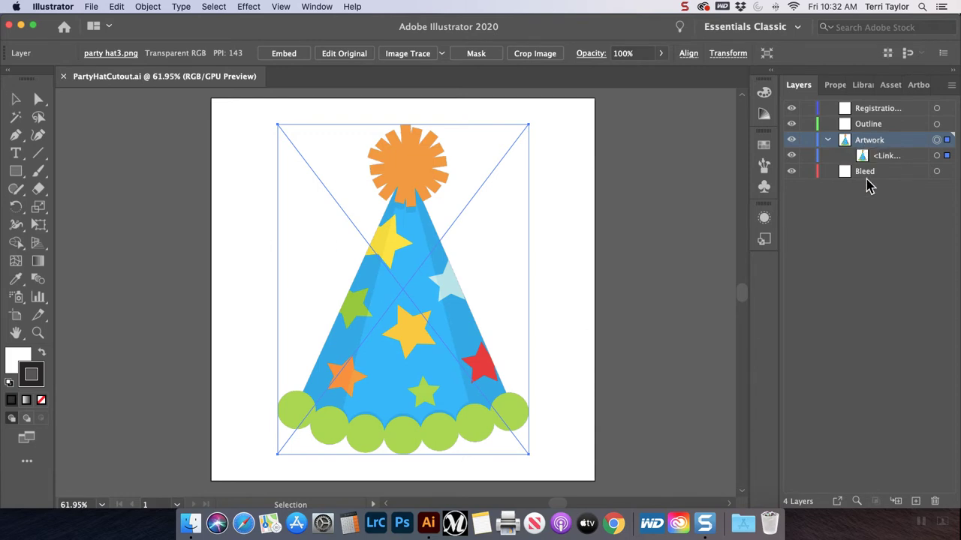
left_click(869, 177)
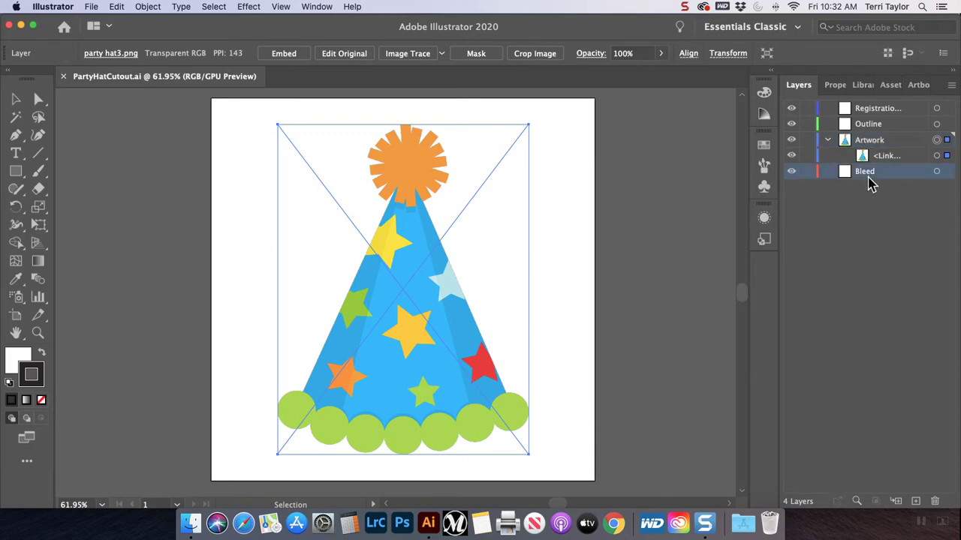
left_click(877, 126)
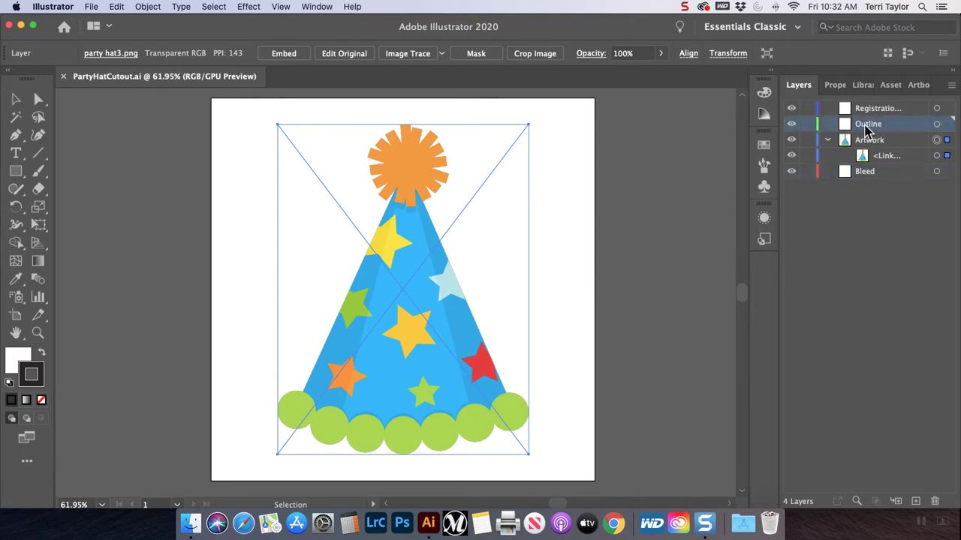
left_click(871, 113)
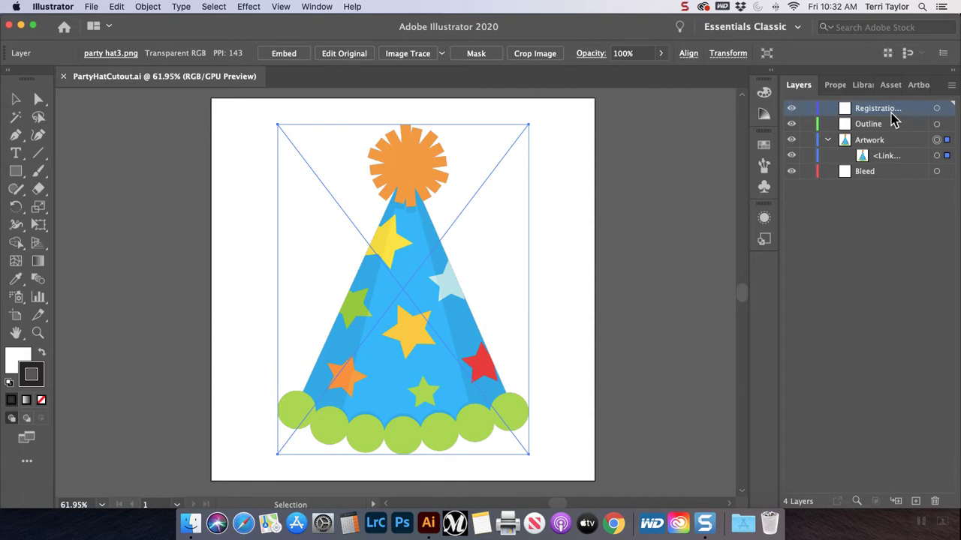
left_click(886, 156)
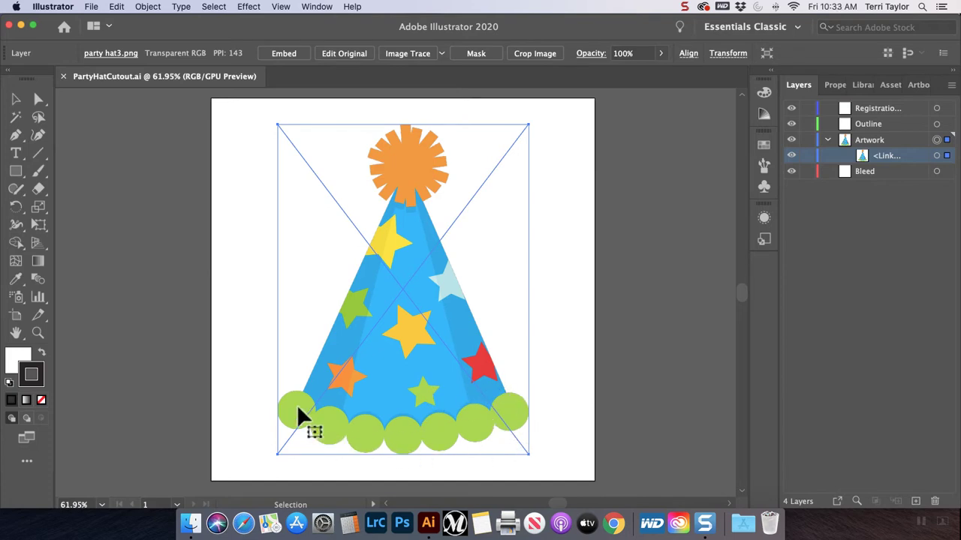
Choose the Curvature Tool and zoom in close on the rightmost green brim circle.
left_click(39, 135)
scroll(463, 297, "up", 3)
scroll(463, 297, "down", 5)
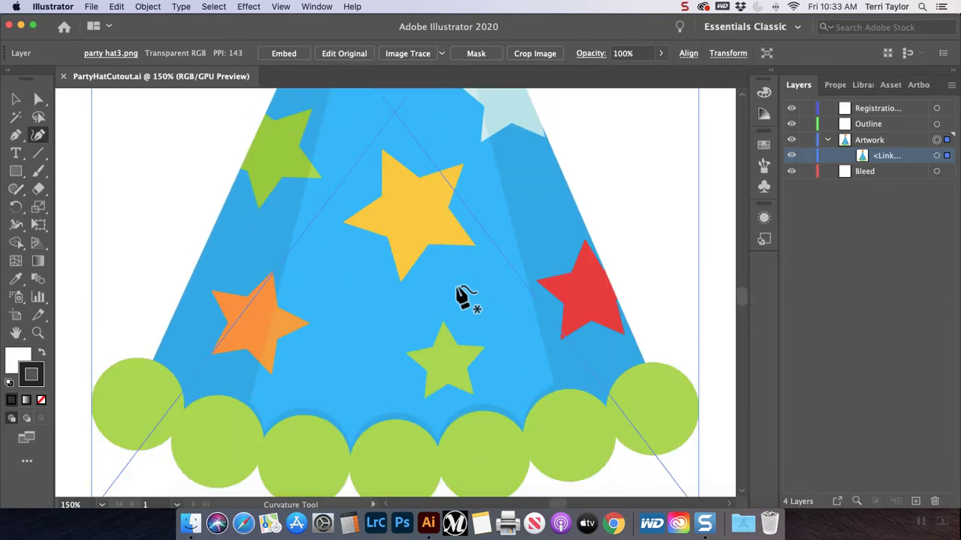
scroll(463, 297, "down", 2)
scroll(463, 297, "up", 2)
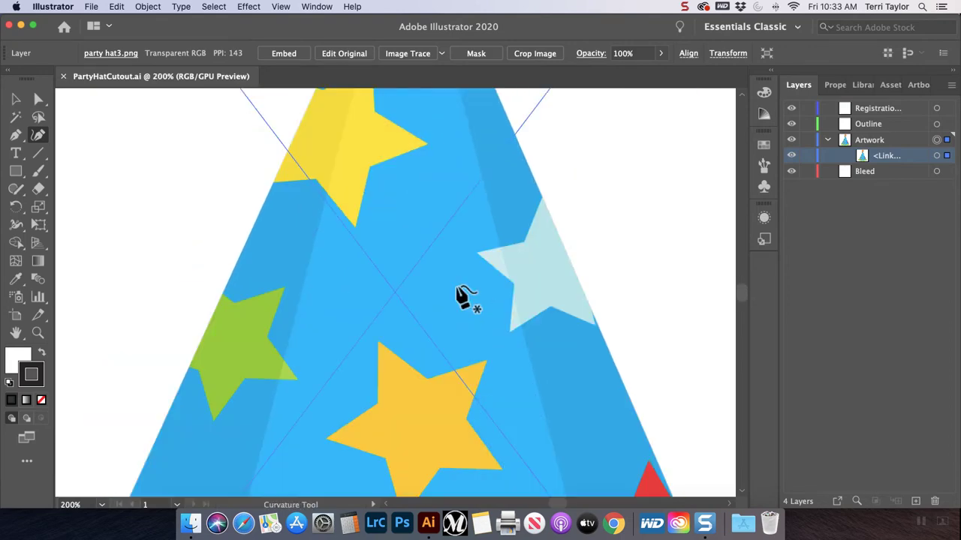
scroll(463, 297, "down", 5)
scroll(464, 296, "right", 3)
scroll(463, 296, "down", 4)
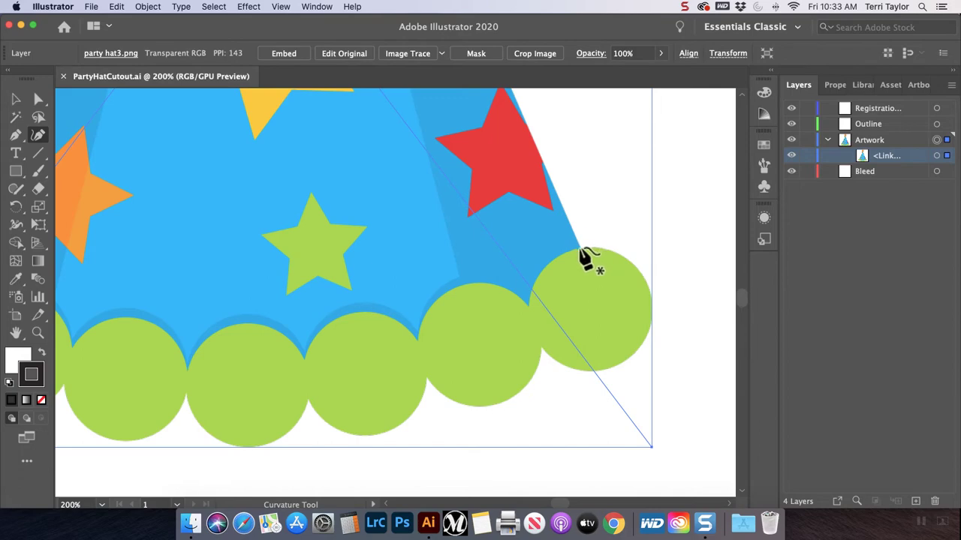
scroll(588, 259, "up", 3)
scroll(587, 259, "down", 3)
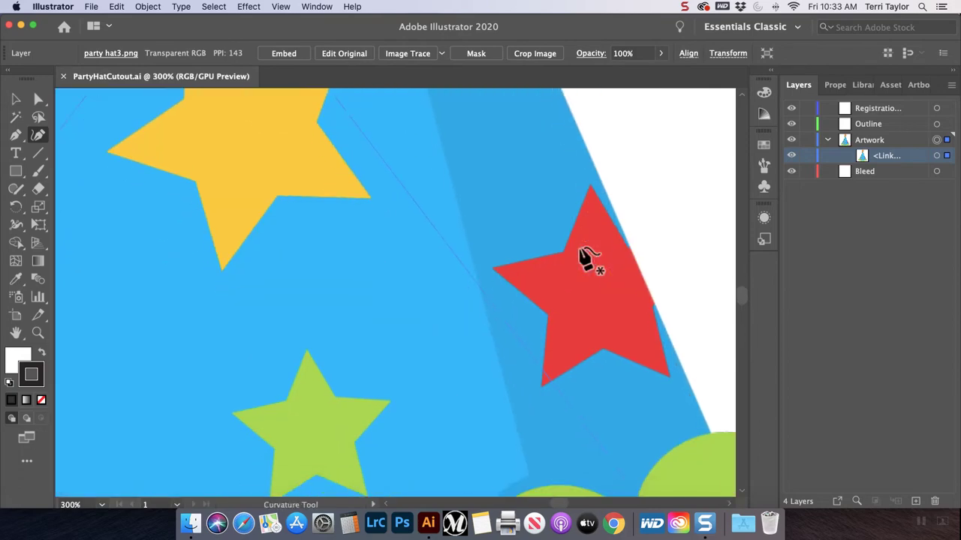
scroll(587, 259, "down", 5)
scroll(587, 259, "right", 5)
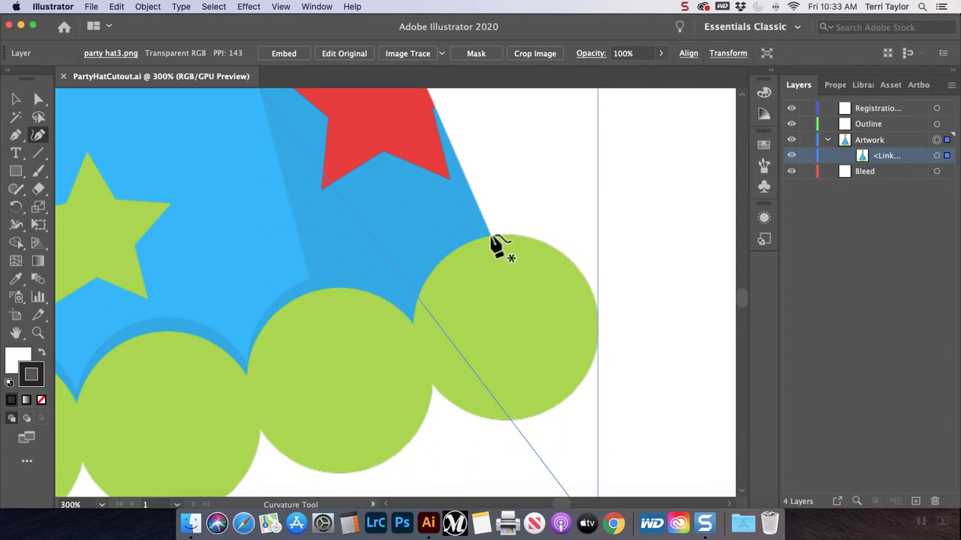
Place four curvature points around the rightmost green brim circle to start the path.
left_click(492, 237)
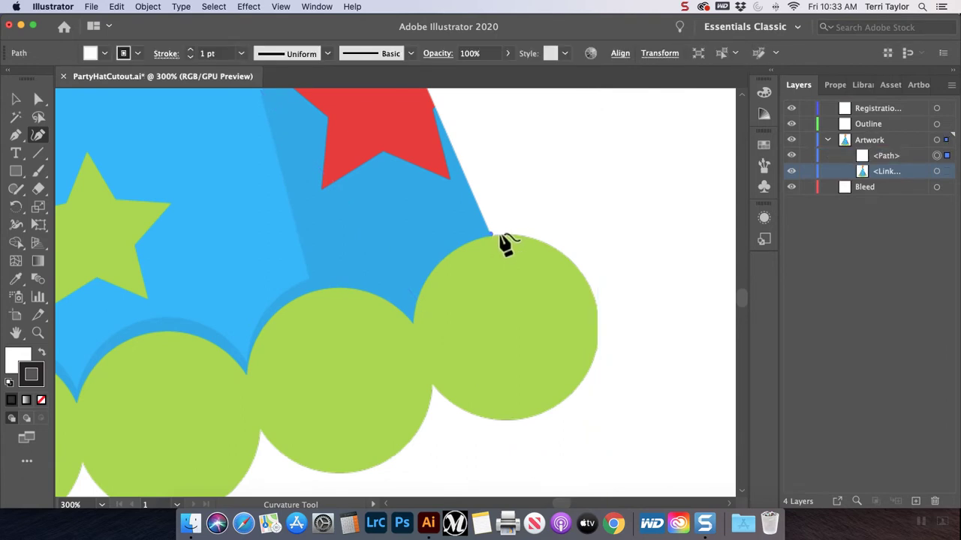
left_click(584, 273)
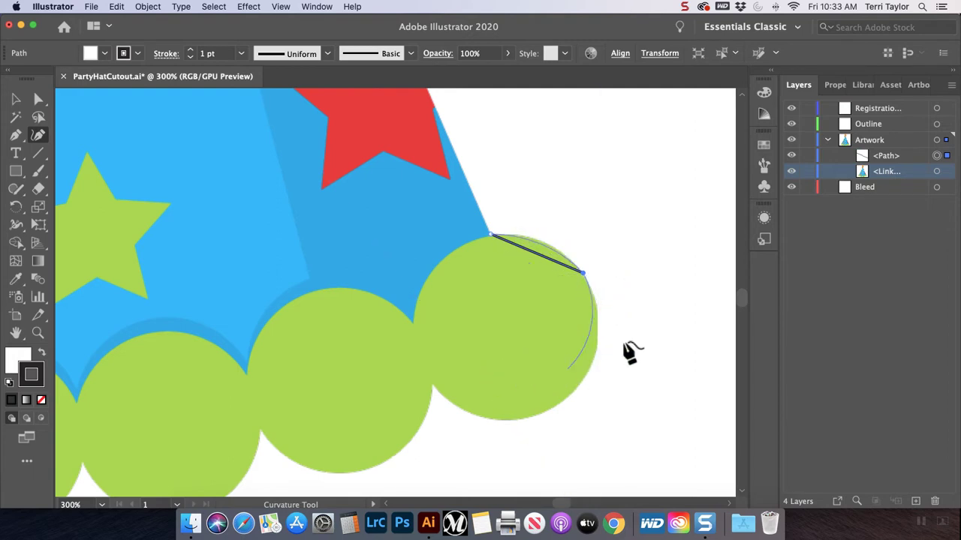
left_click(565, 402)
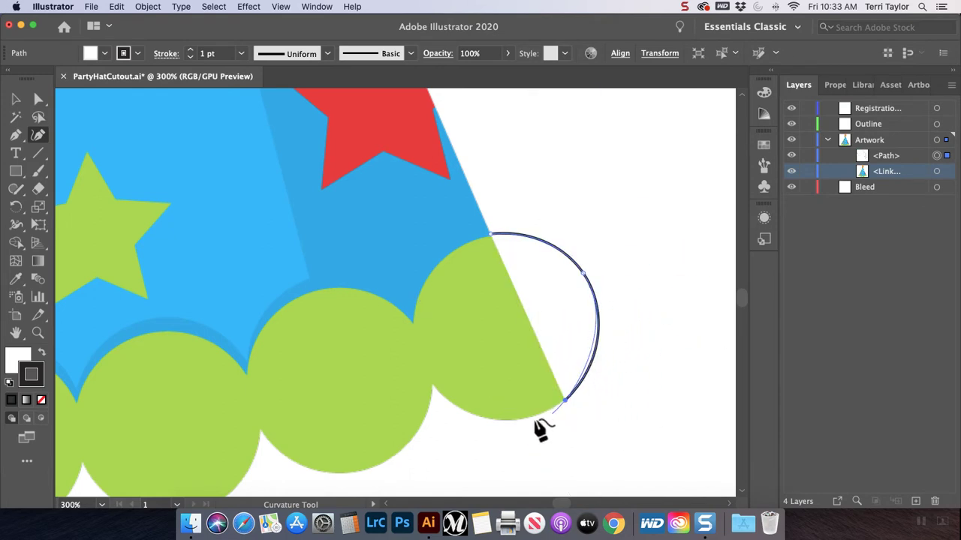
left_click(433, 387)
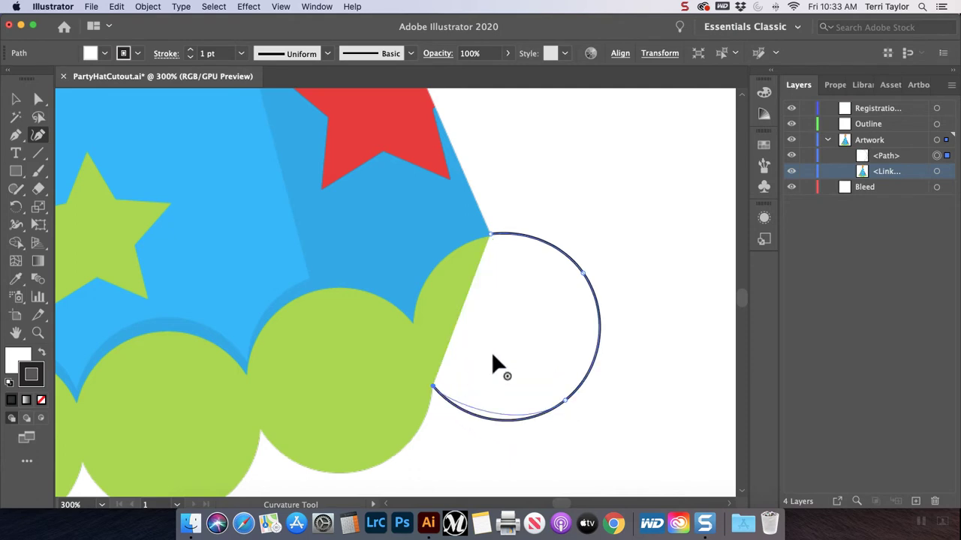
Set the new path's fill to None.
left_click(104, 54)
left_click(10, 78)
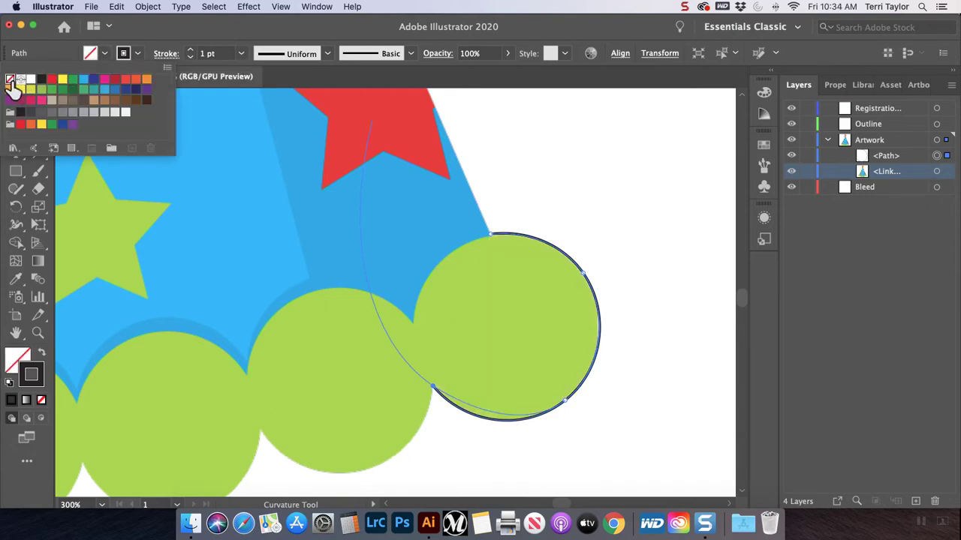
key("Escape")
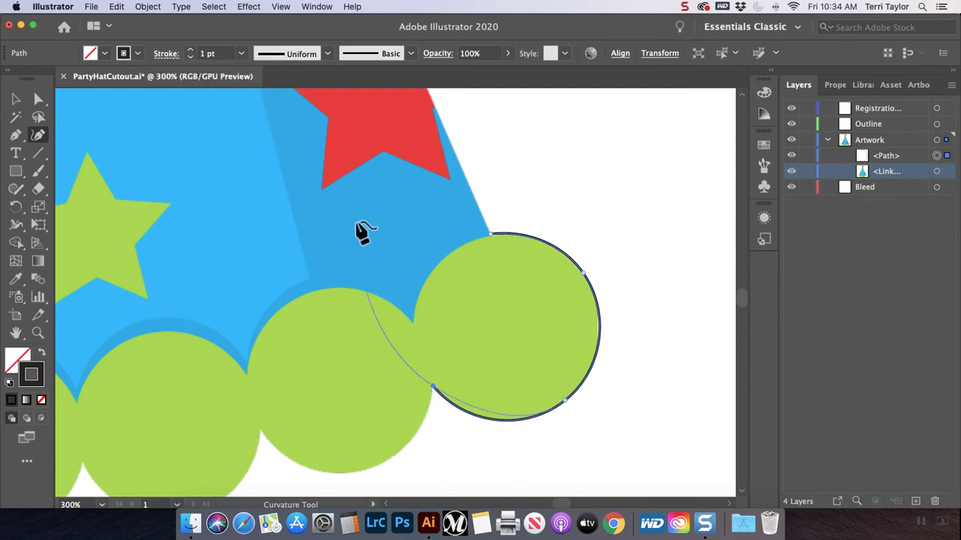
Continue the curved outline along the scalloped bottoms of the first brim circles.
scroll(445, 307, "down", 3)
scroll(444, 306, "left", 3)
scroll(446, 306, "down", 2)
scroll(446, 306, "left", 1)
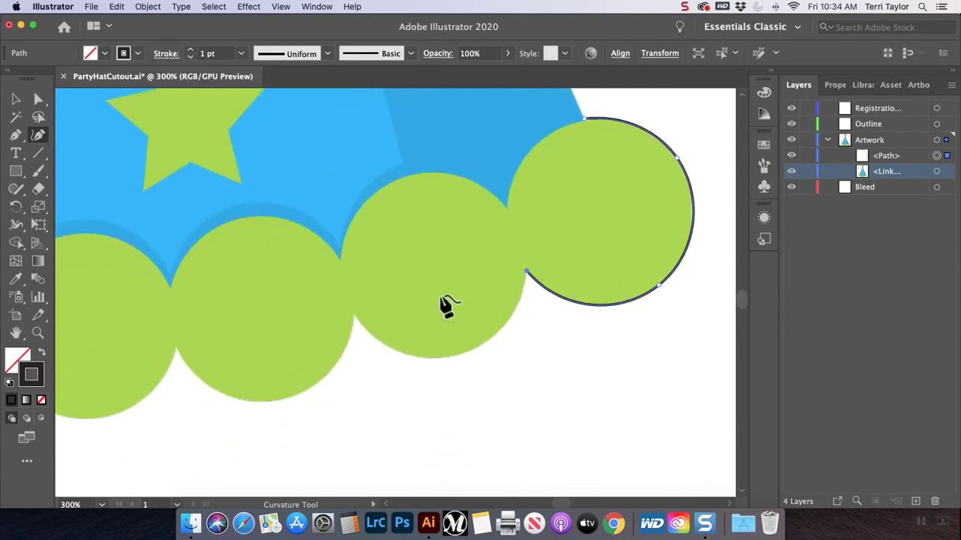
left_click(526, 273)
left_click(500, 331)
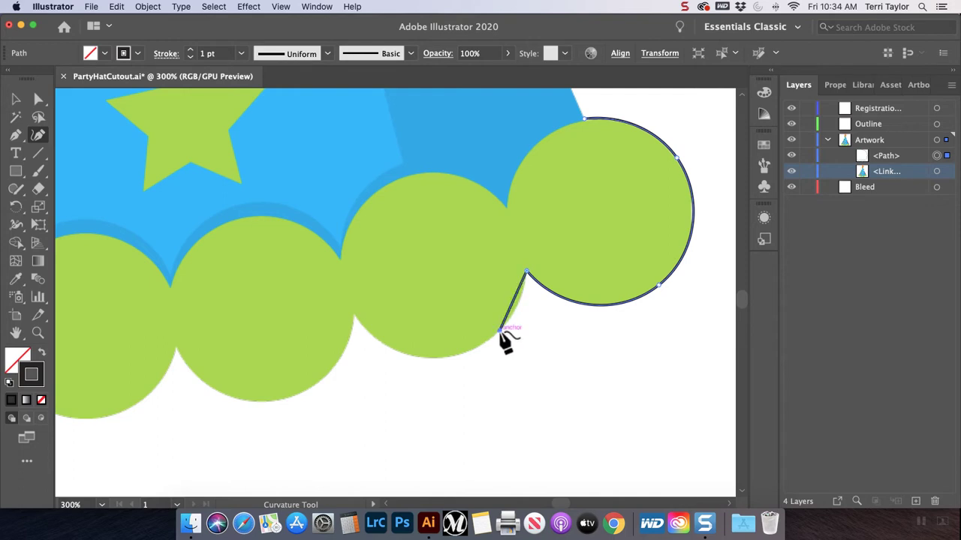
left_click(403, 353)
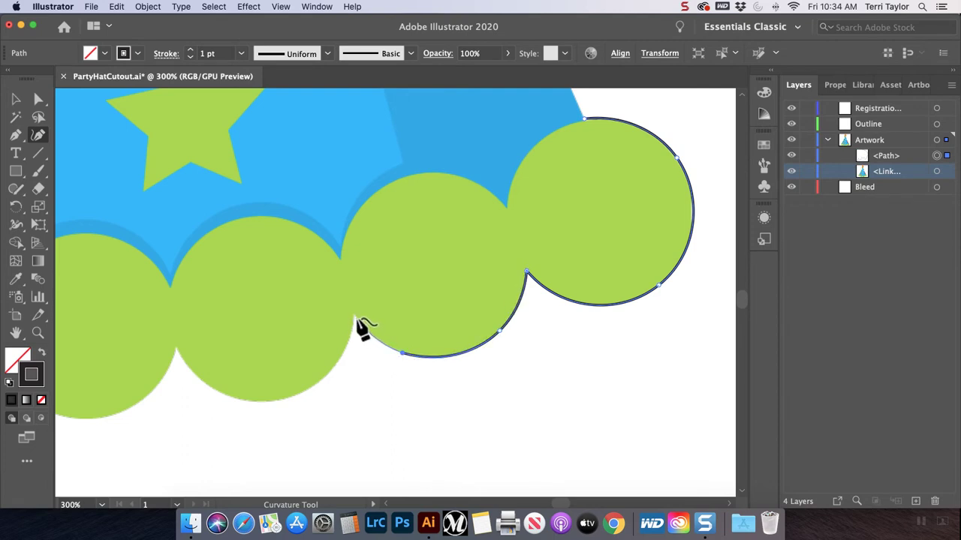
left_click(353, 316)
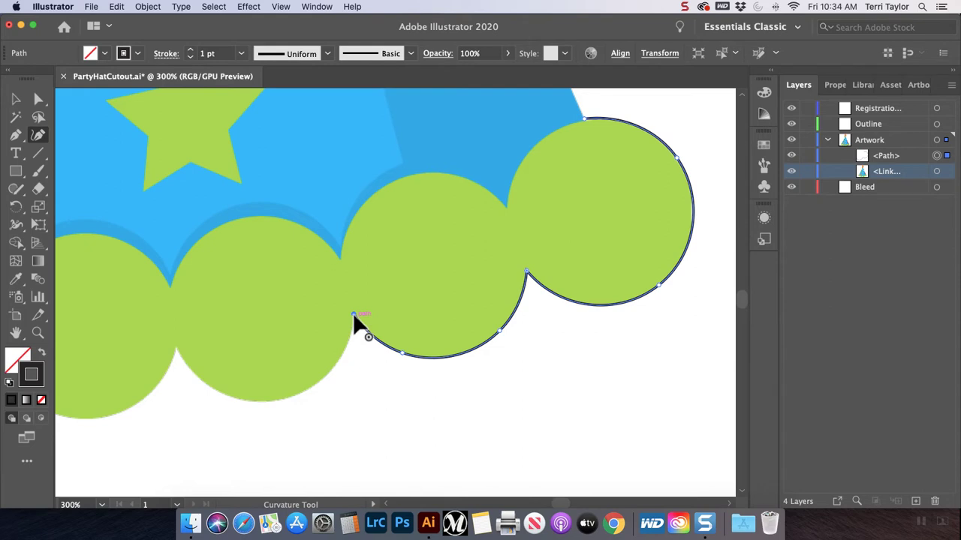
left_click(323, 379)
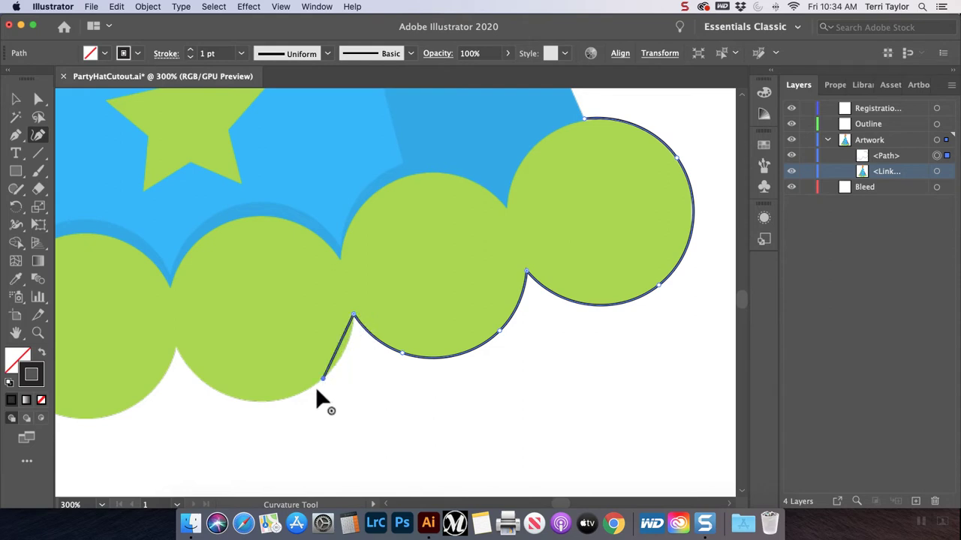
left_click(238, 401)
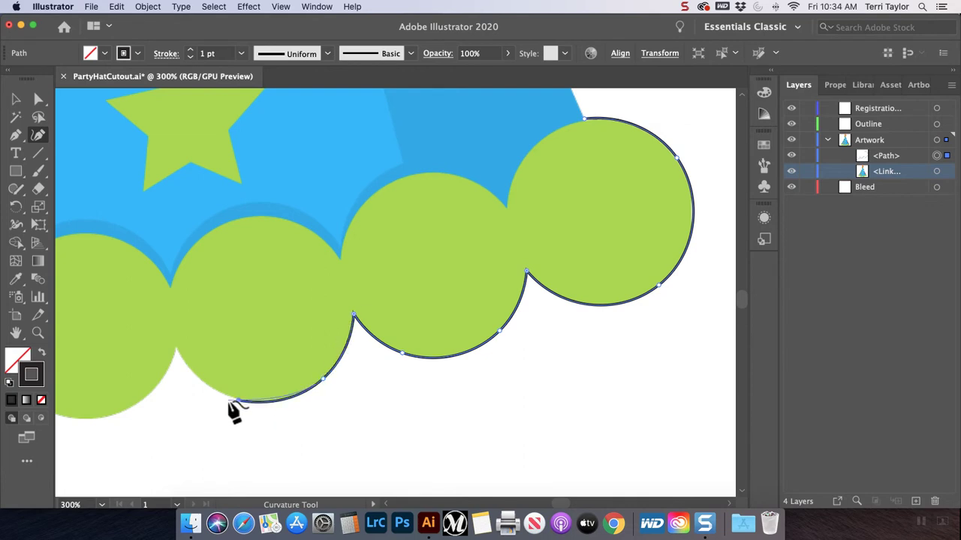
left_click(176, 349)
Trace the outline under the middle brim circles, anchoring at each dip between them.
scroll(182, 359, "left", 10)
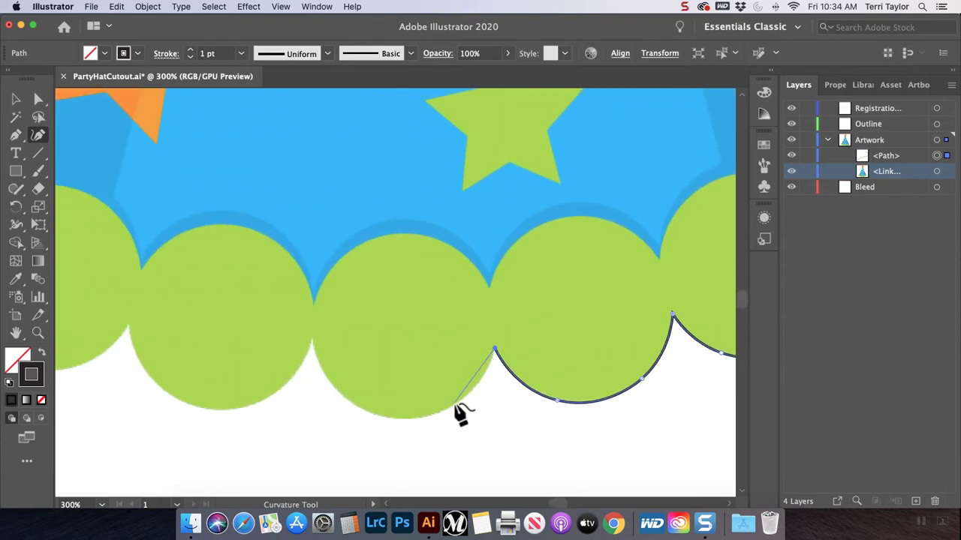
left_click(453, 406)
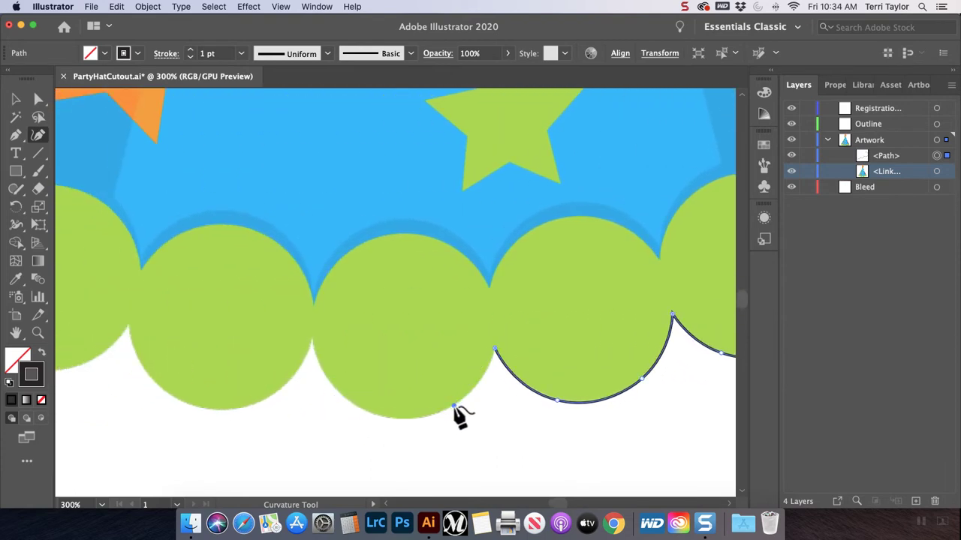
left_click(348, 401)
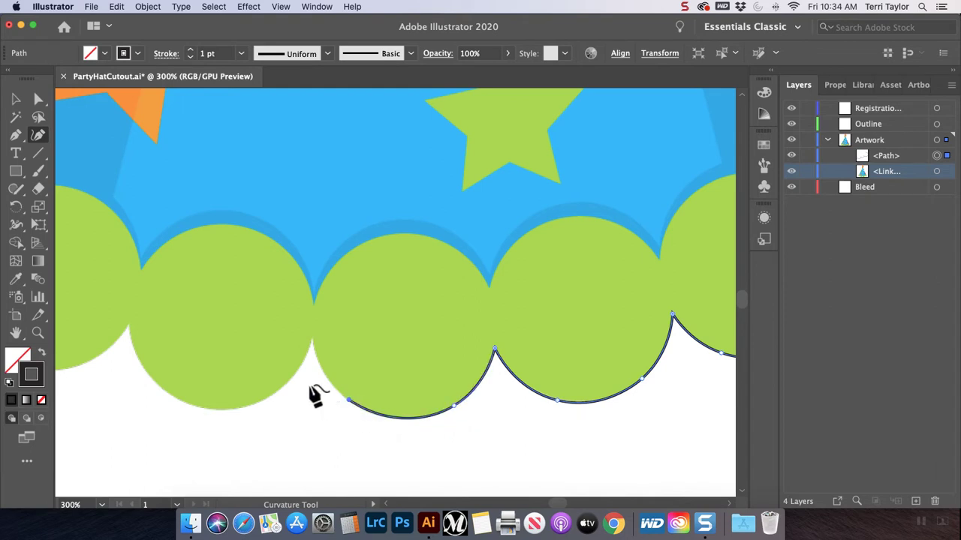
left_click(311, 342)
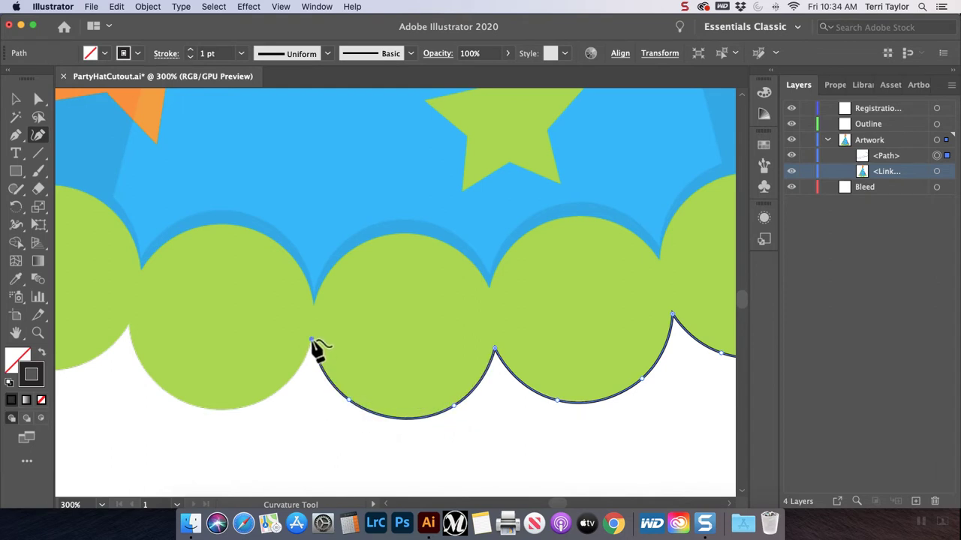
scroll(315, 347, "left", 5)
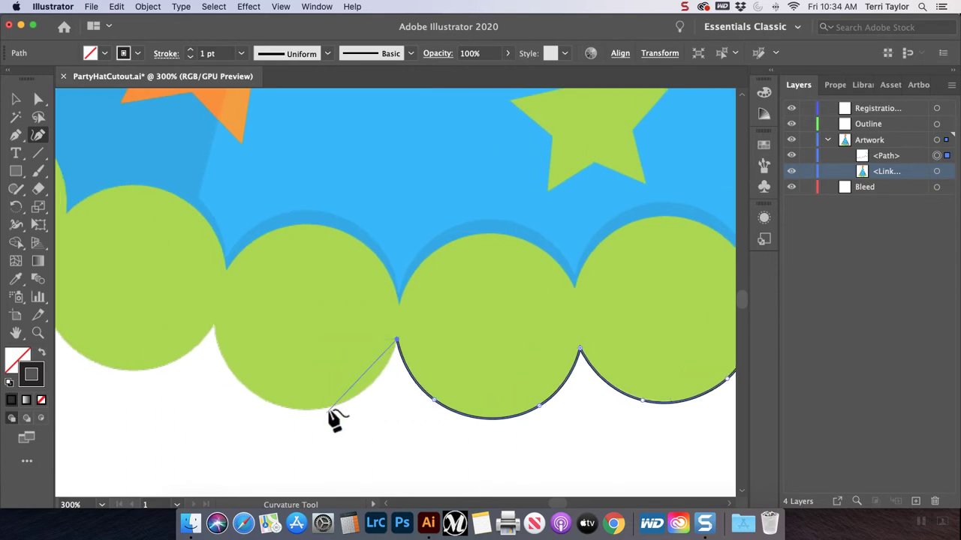
left_click(329, 407)
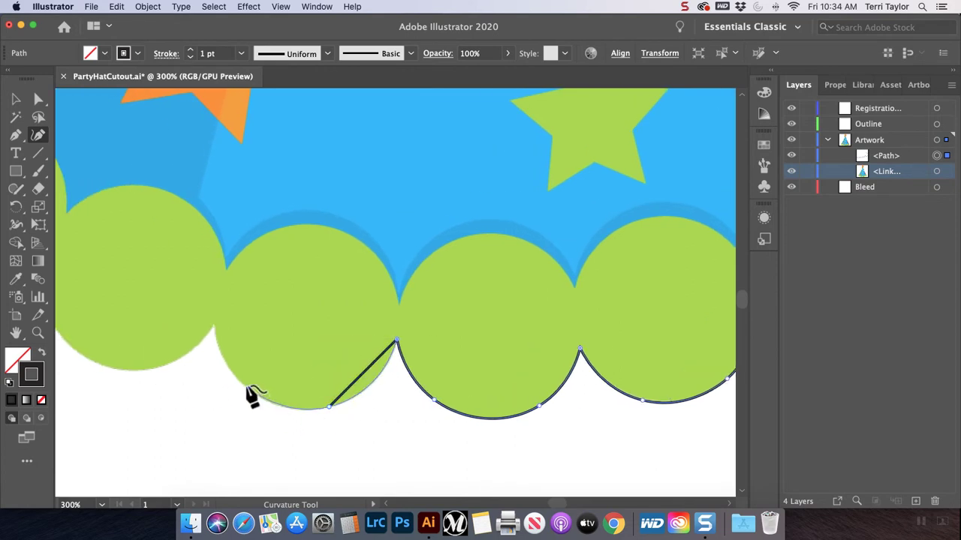
left_click(248, 388)
left_click(214, 325)
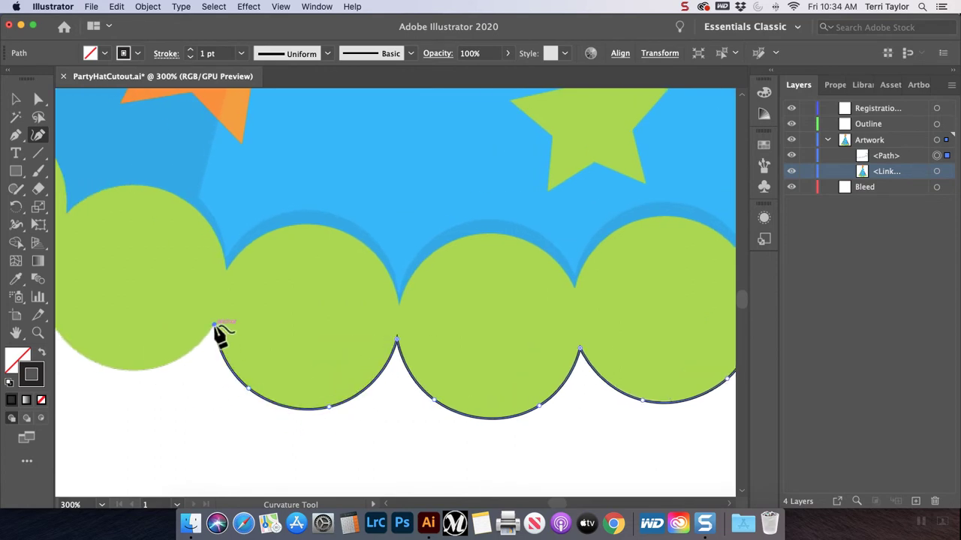
scroll(215, 325, "left", 8)
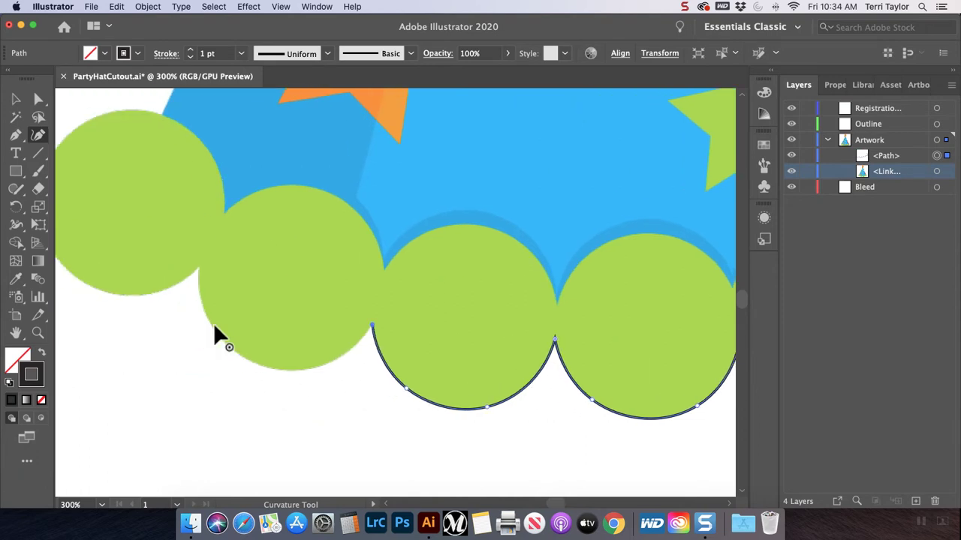
left_click(319, 367)
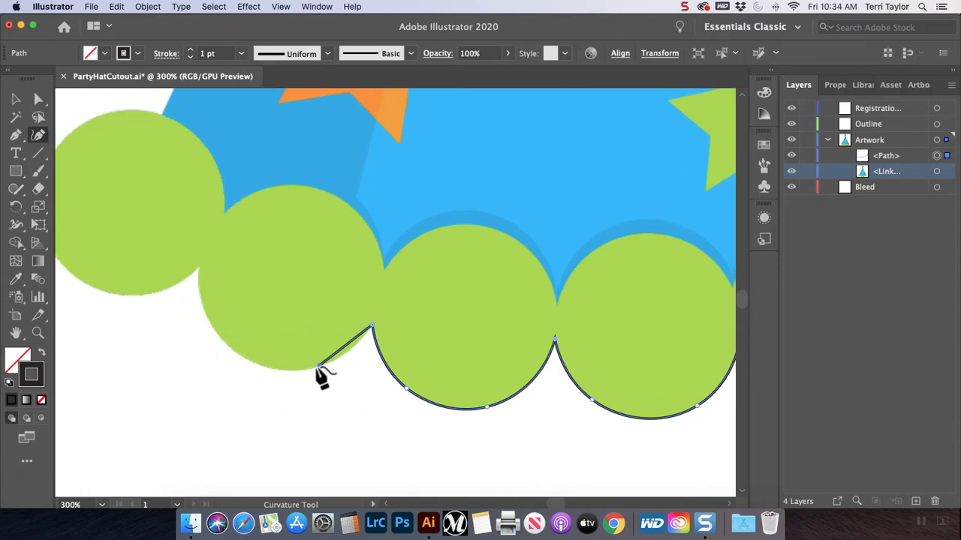
left_click(210, 325)
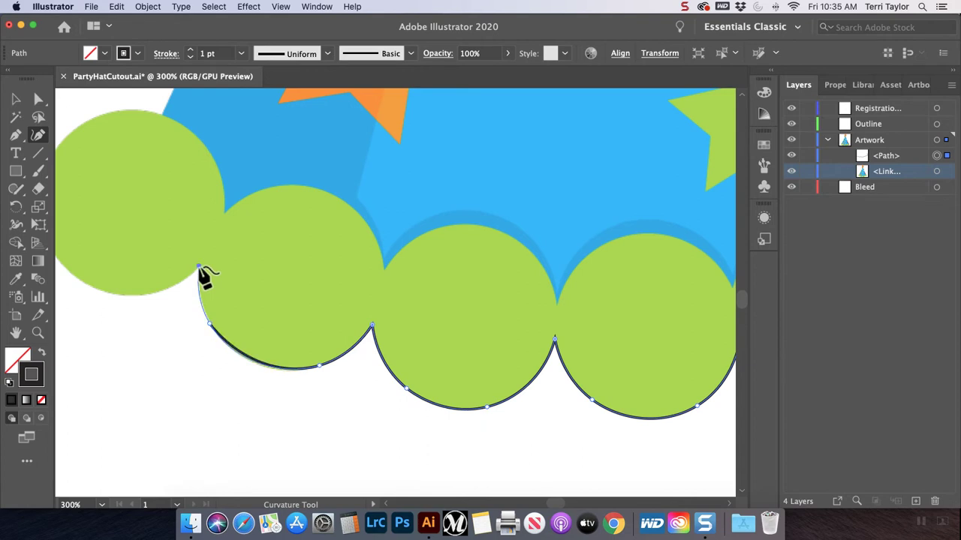
left_click(198, 265)
Curve the outline under and around the leftmost green circle up to its top.
scroll(198, 267, "left", 7)
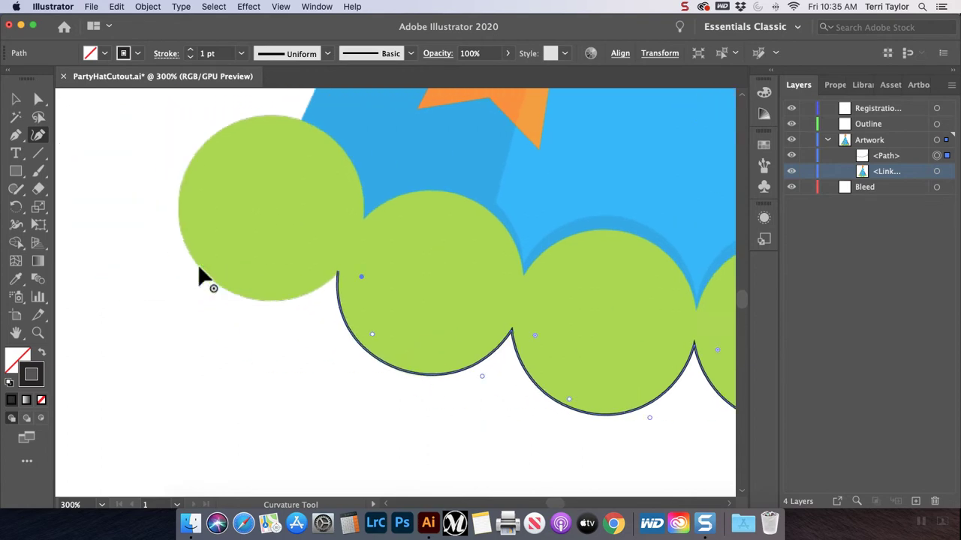
left_click(274, 302)
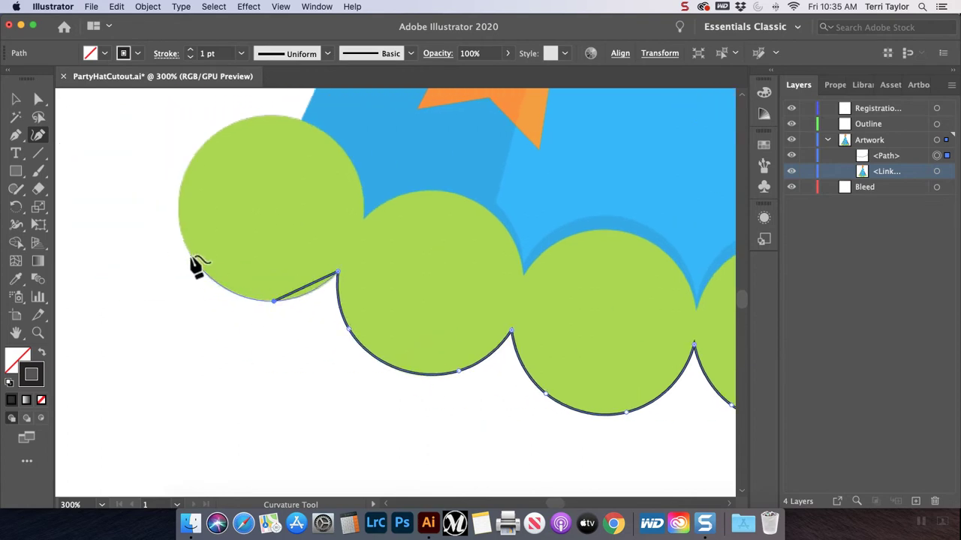
left_click(189, 256)
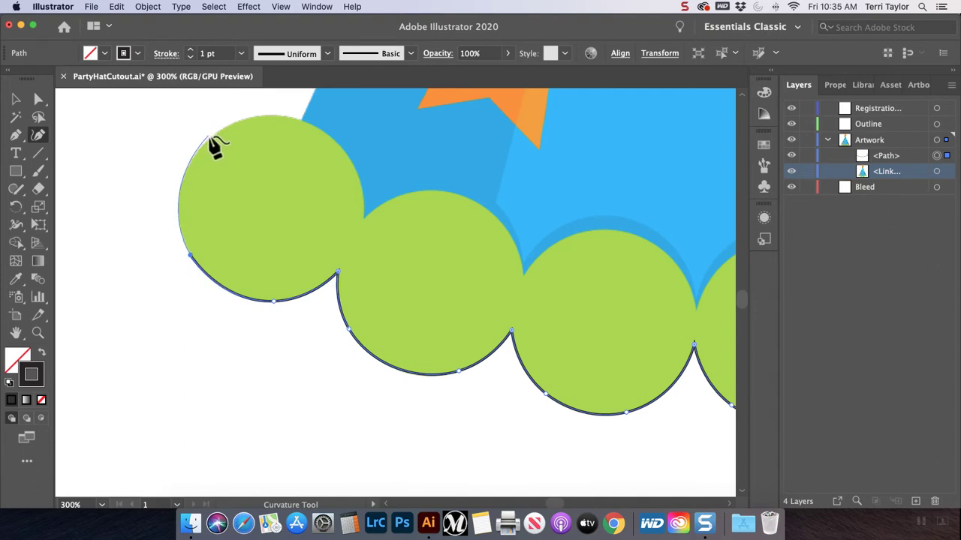
left_click(209, 137)
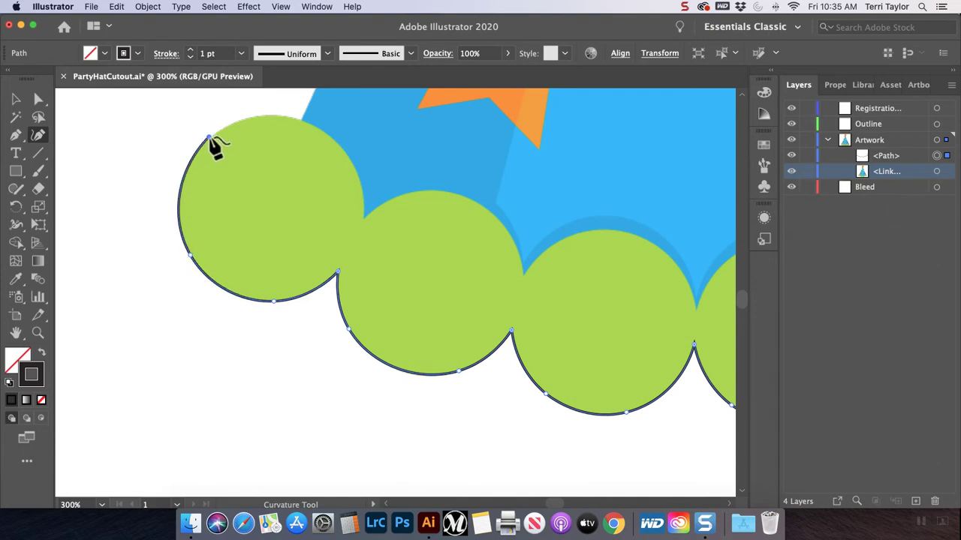
left_click(301, 122)
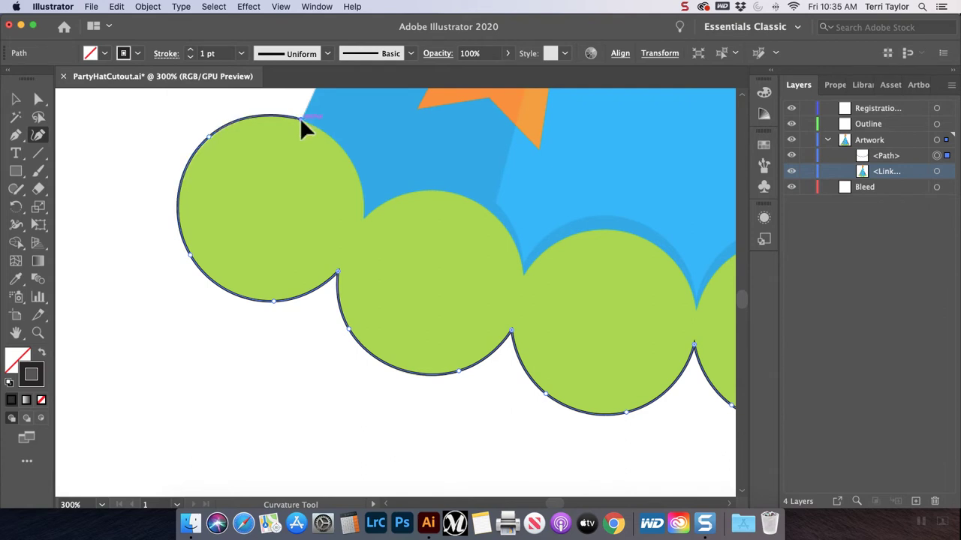
scroll(300, 118, "up", 5)
scroll(300, 120, "up", 2)
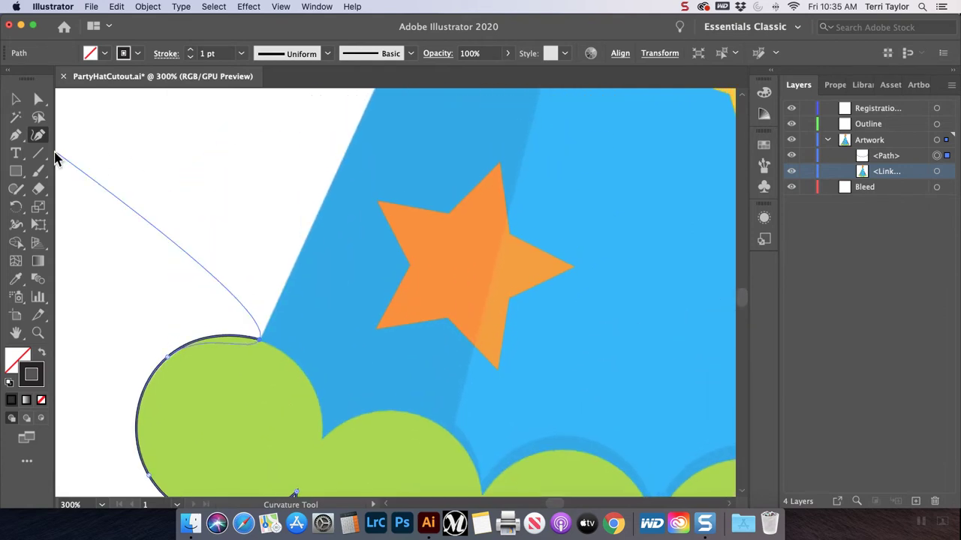
left_click(16, 138)
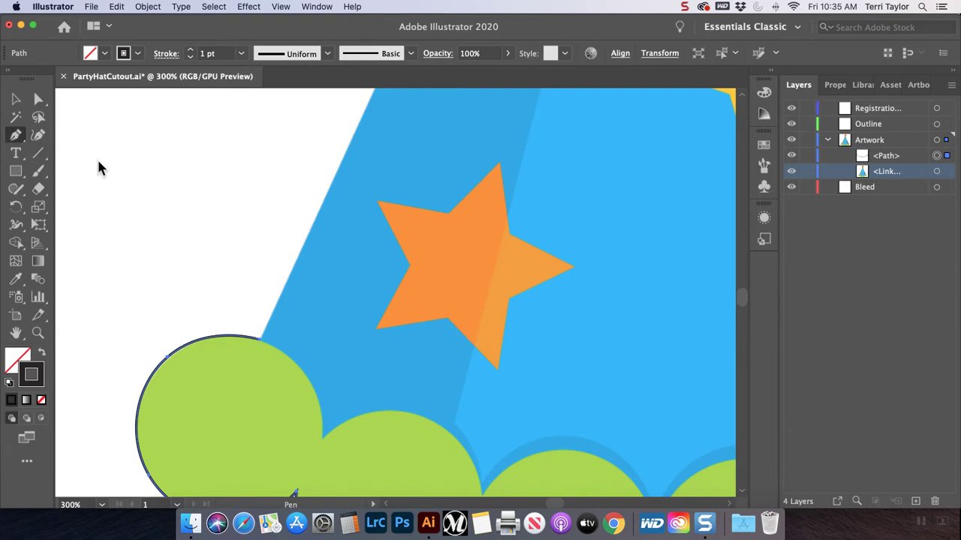
Resume the outline with straight segments up to the pom-pom and around its lower-left spikes.
scroll(260, 215, "up", 3)
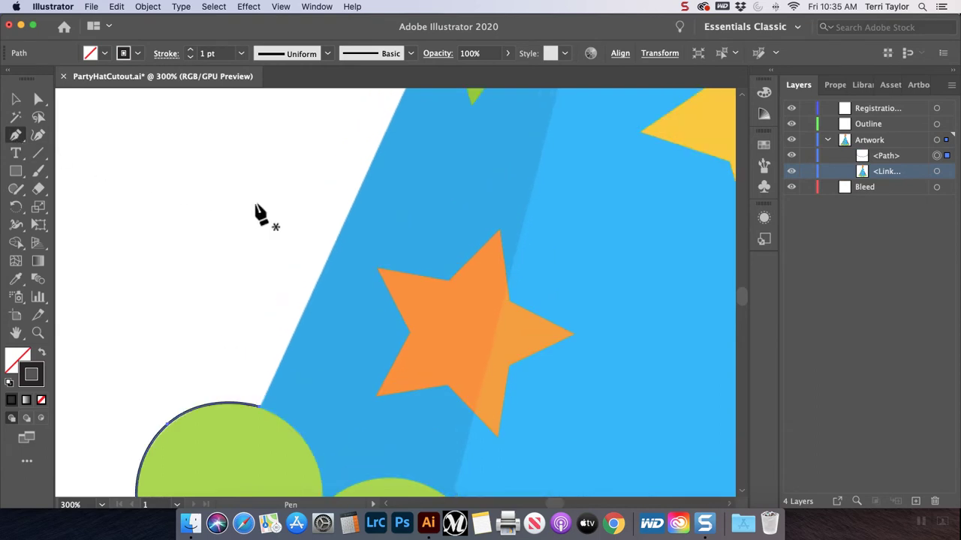
left_click(259, 408)
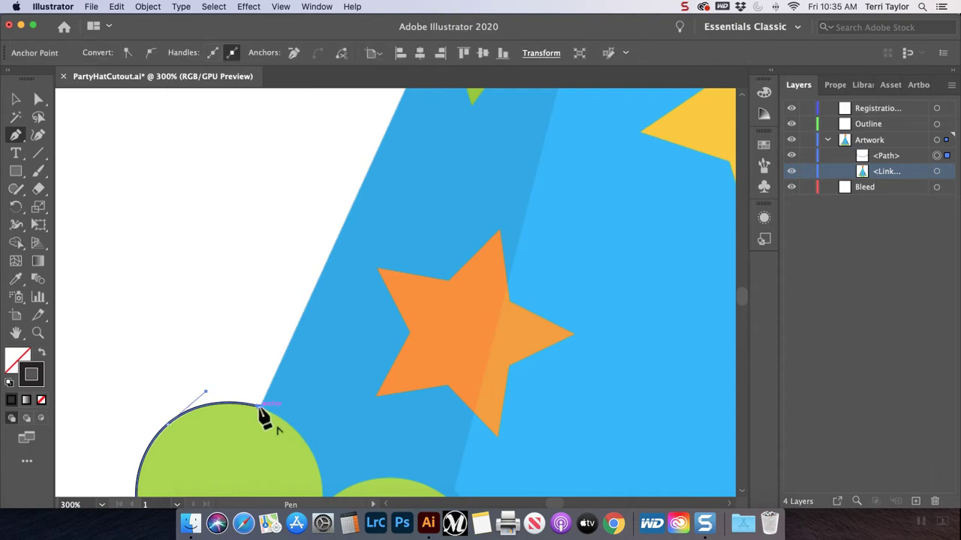
scroll(264, 419, "up", 10)
scroll(264, 419, "right", 5)
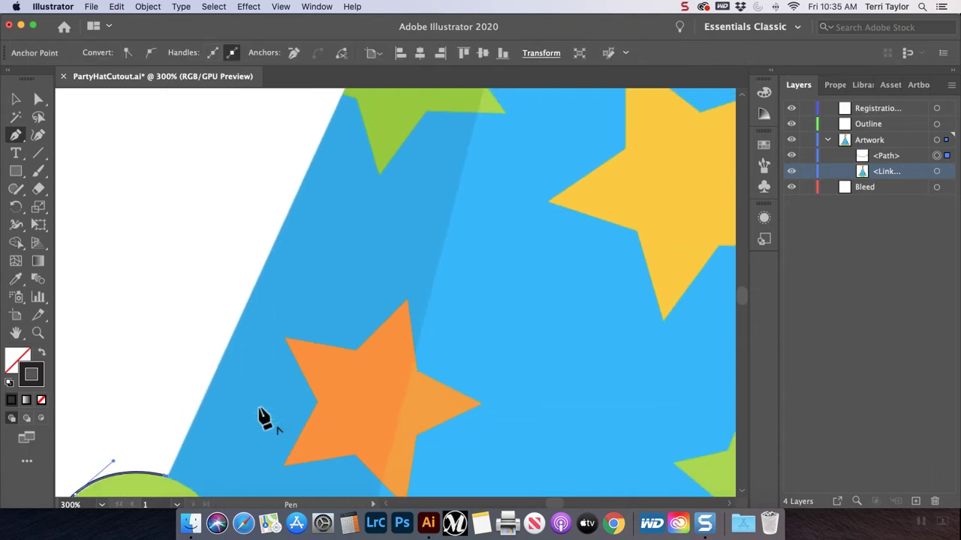
scroll(264, 419, "up", 10)
scroll(264, 419, "right", 4)
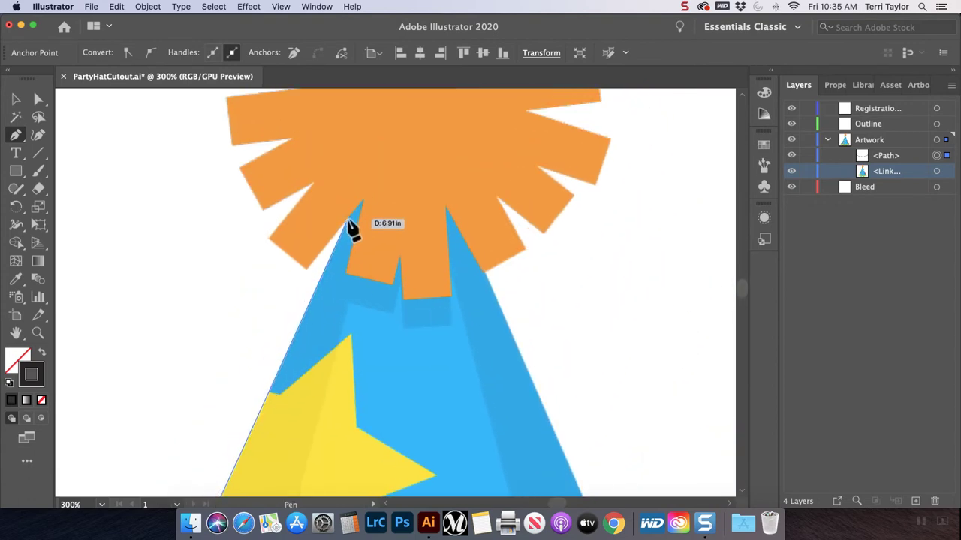
left_click(347, 220)
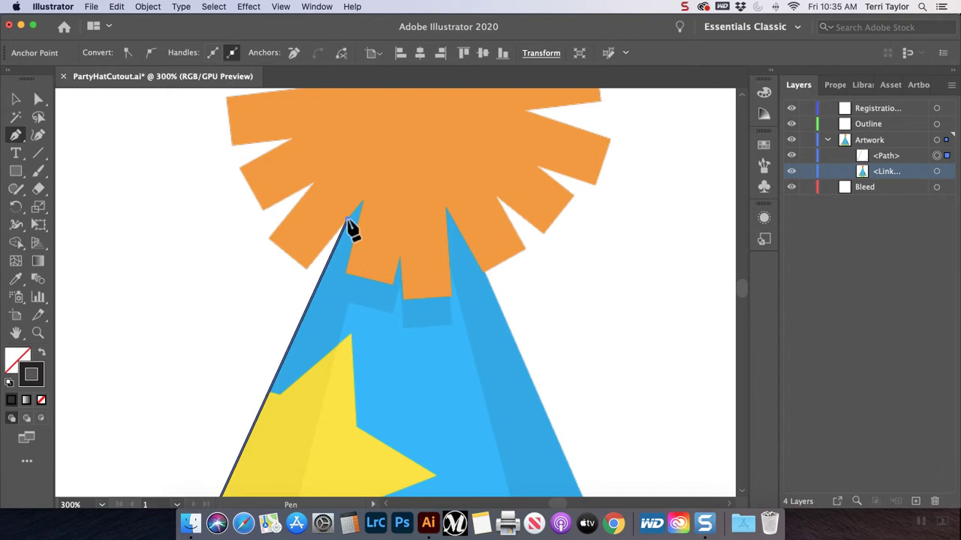
left_click(307, 269)
left_click(269, 241)
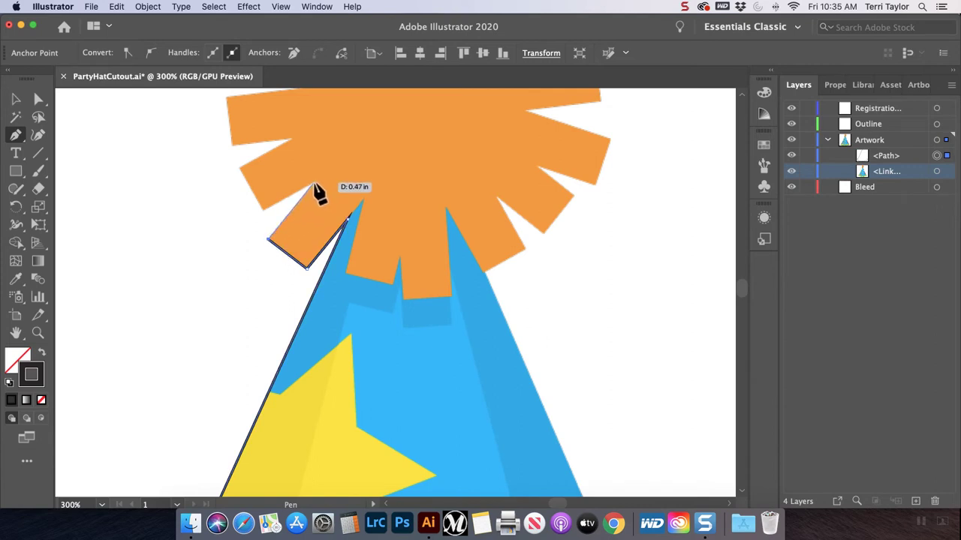
left_click(314, 184)
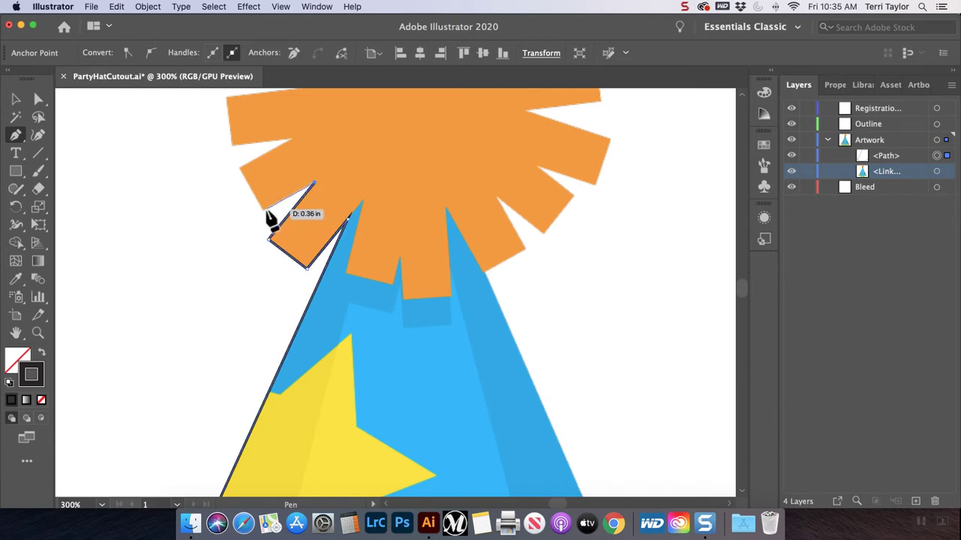
left_click(265, 209)
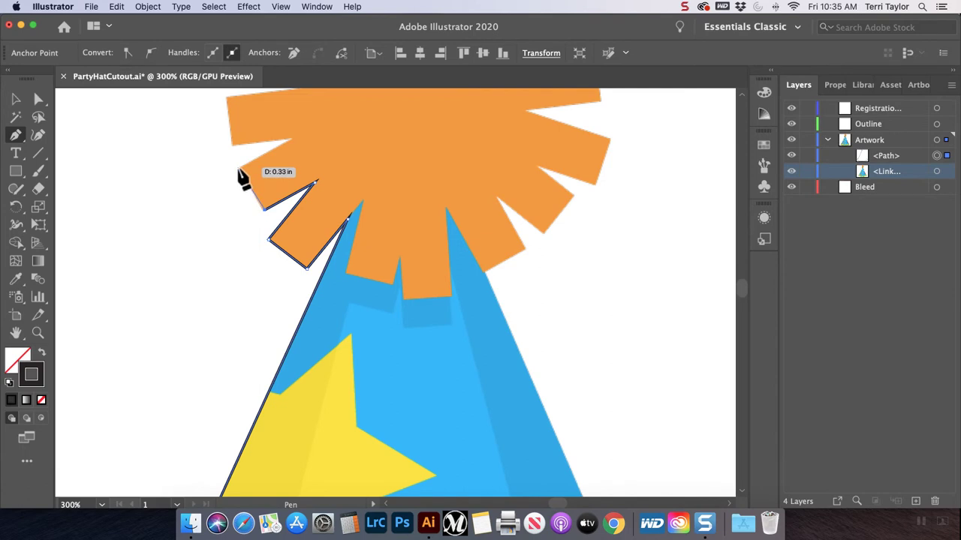
left_click(239, 167)
left_click(239, 167)
left_click(294, 140)
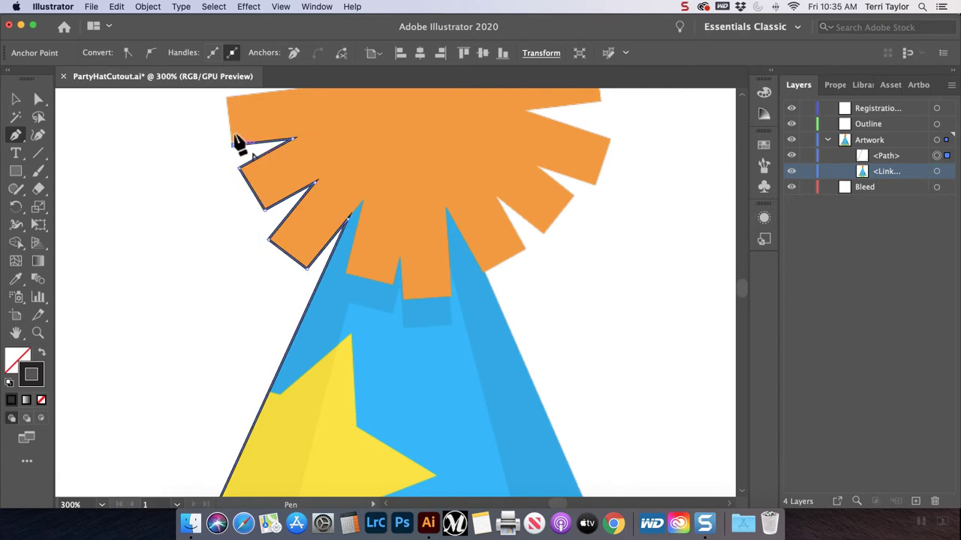
left_click(232, 142)
left_click(228, 98)
Trace the pom-pom's upper-left spikes, anchoring each tip and notch.
scroll(232, 108, "up", 2)
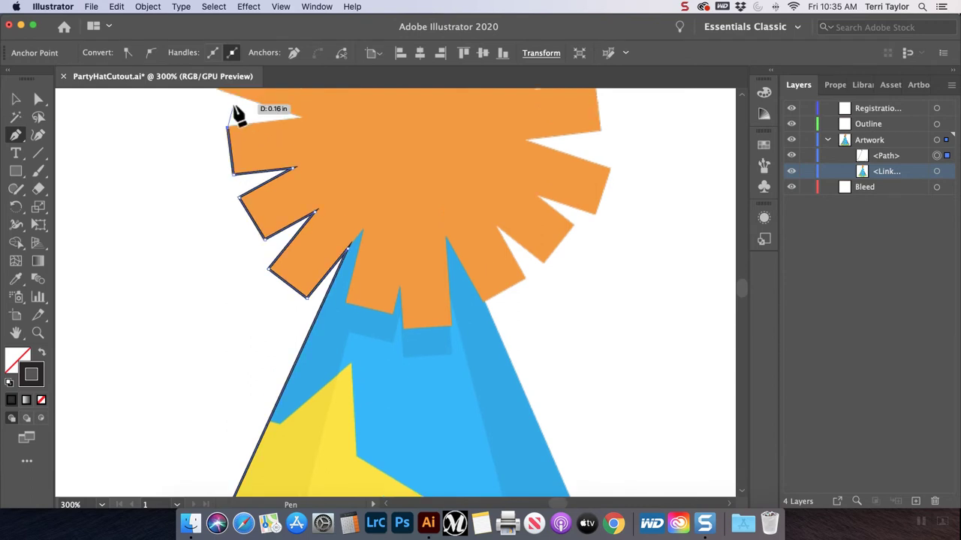
left_click(299, 118)
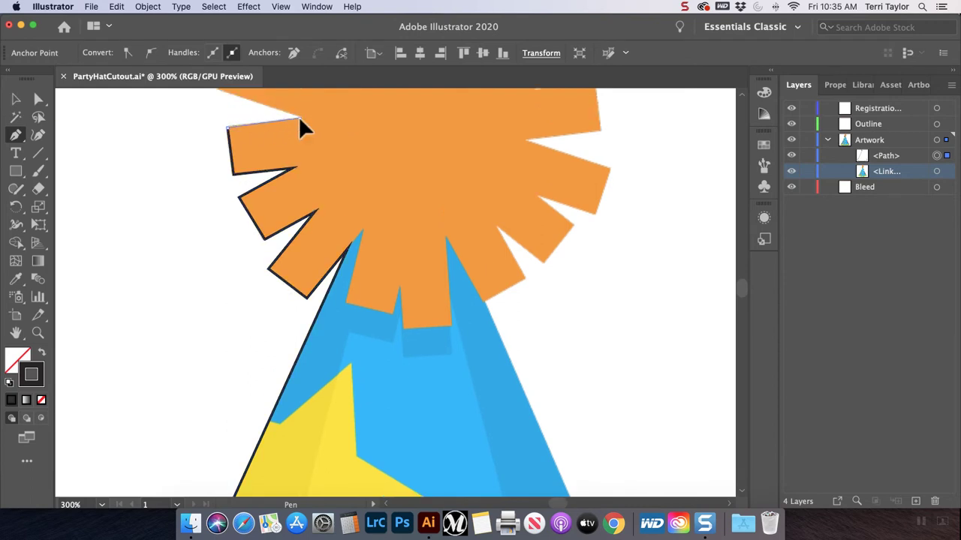
scroll(300, 135, "up", 5)
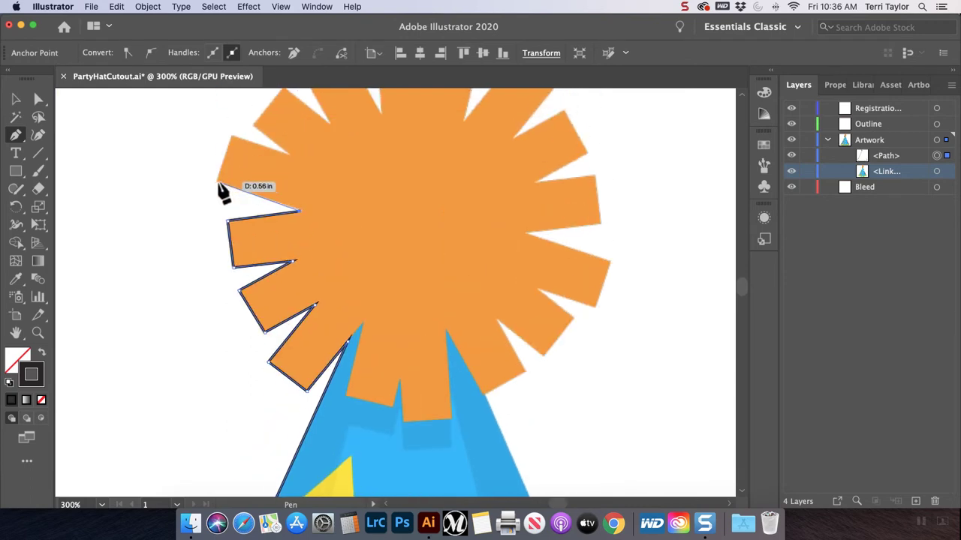
left_click(216, 181)
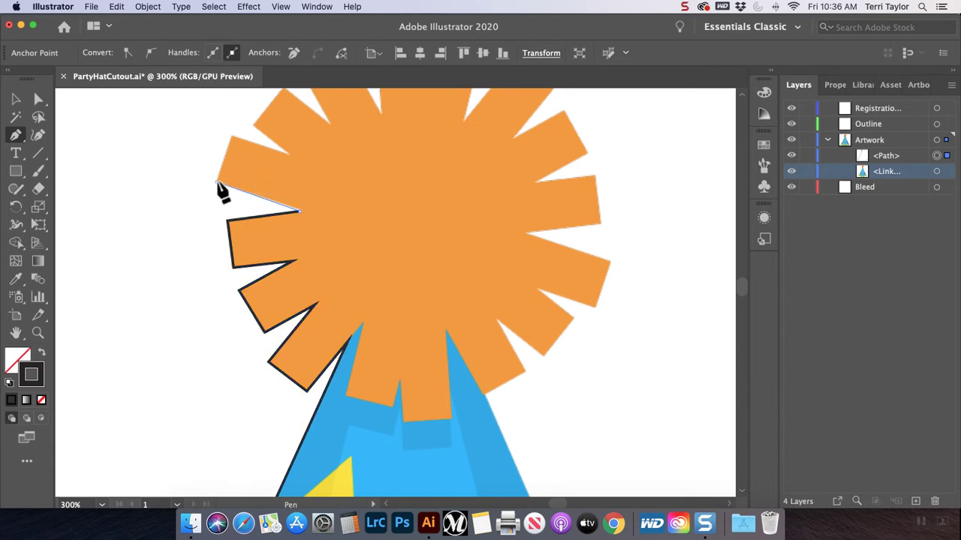
left_click(231, 138)
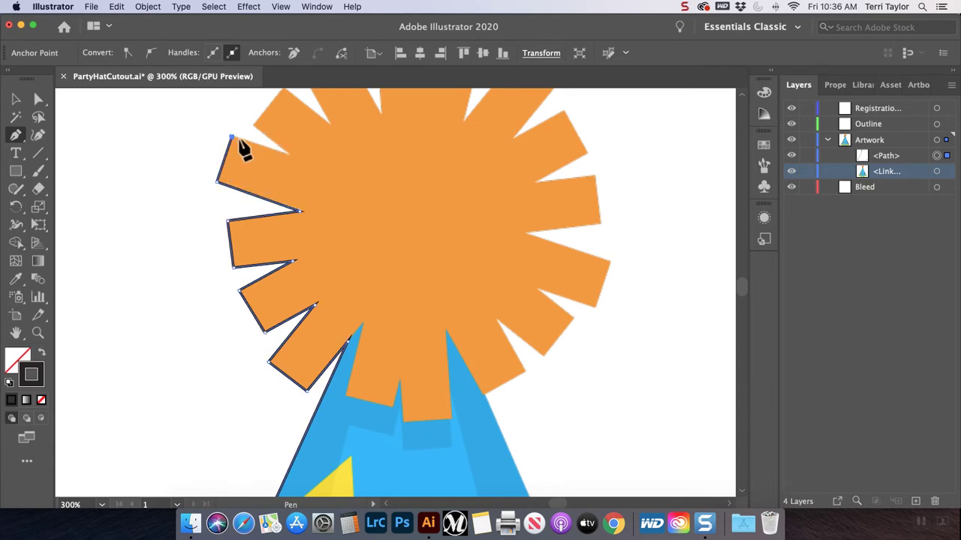
left_click(292, 157)
left_click(253, 124)
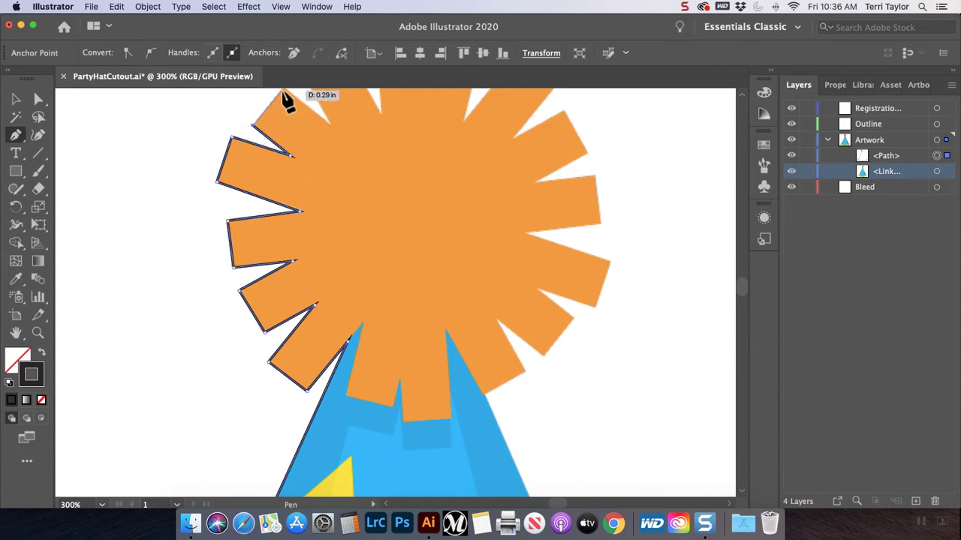
left_click(282, 88)
scroll(285, 102, "up", 2)
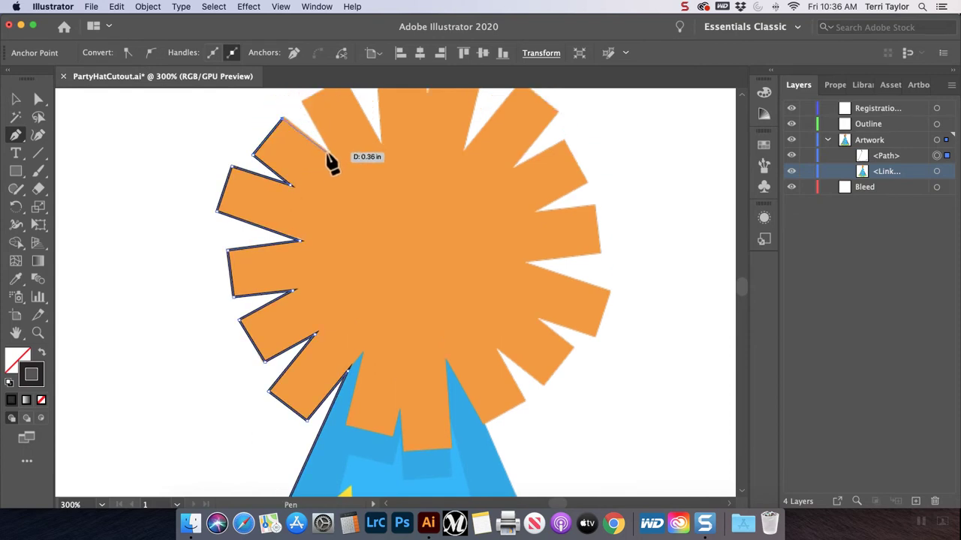
left_click(331, 154)
scroll(332, 156, "up", 1)
scroll(332, 164, "up", 3)
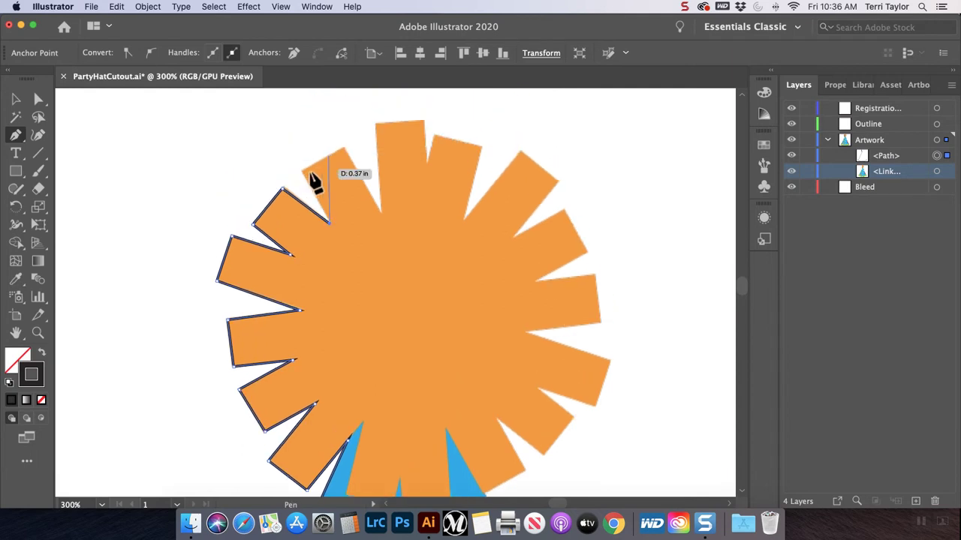
left_click(343, 149)
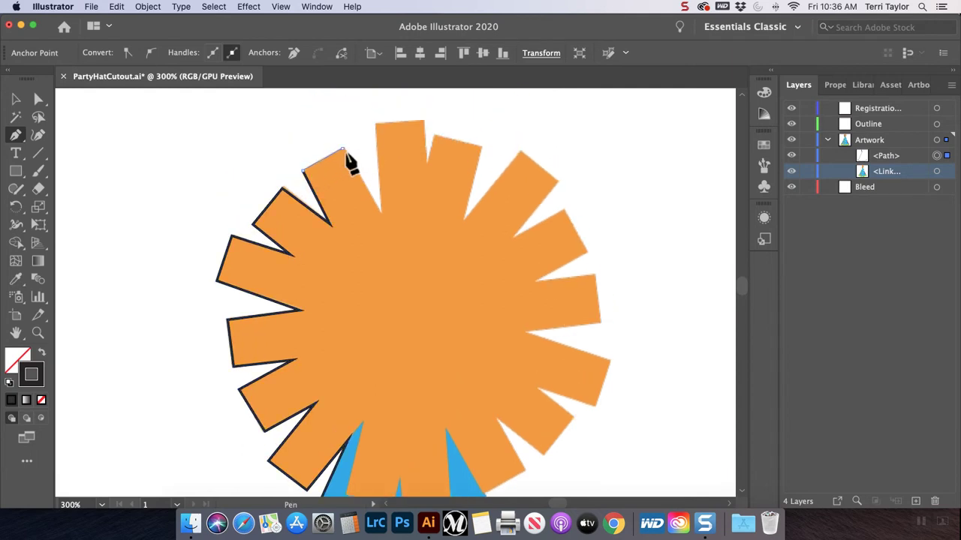
Trace the top spikes of the pom-pom across to its right side.
left_click(380, 213)
left_click(376, 121)
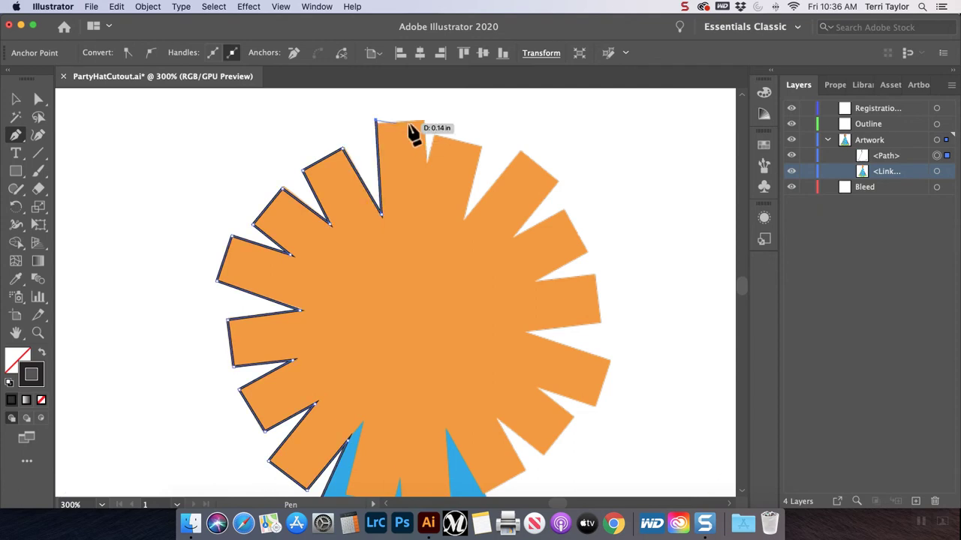
left_click(425, 120)
left_click(425, 166)
left_click(433, 136)
left_click(480, 146)
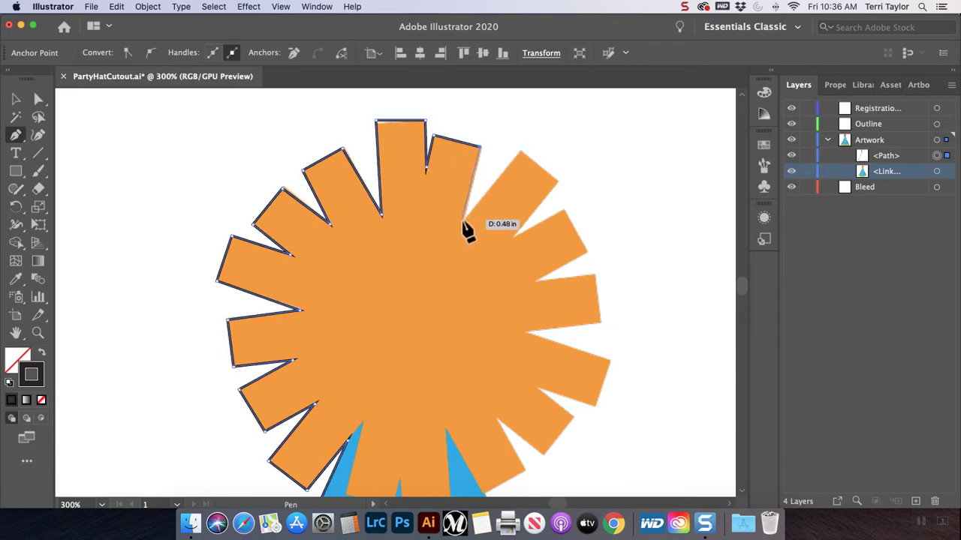
left_click(463, 222)
left_click(520, 153)
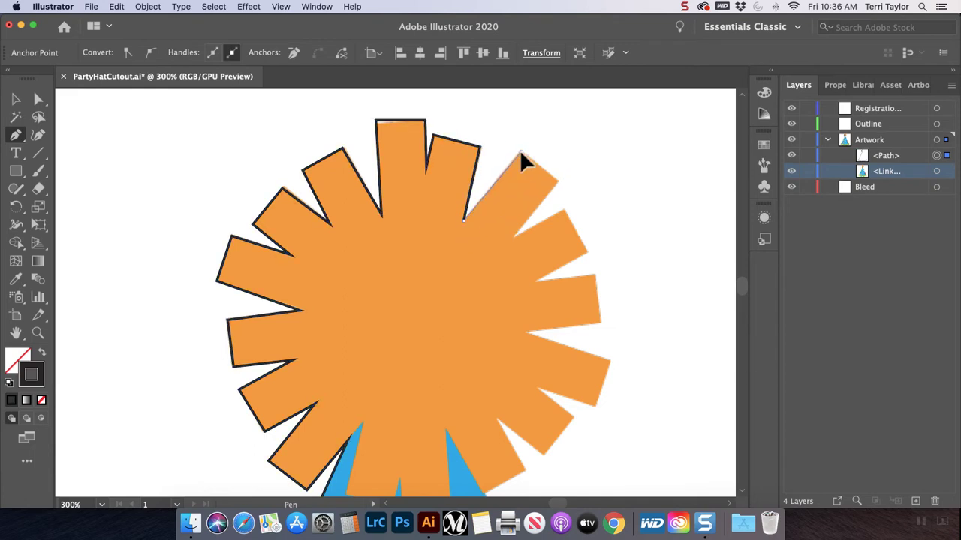
left_click(556, 180)
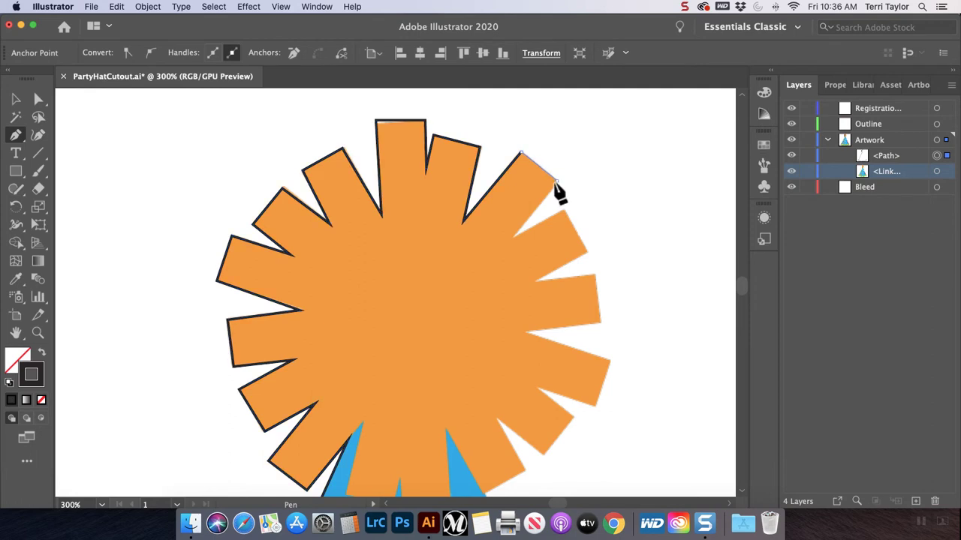
left_click(514, 238)
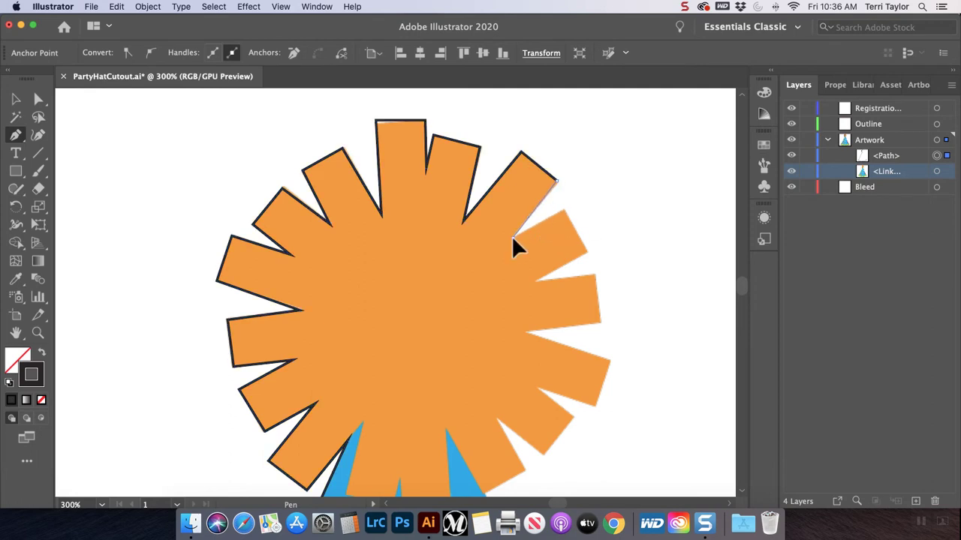
left_click(562, 213)
left_click(587, 251)
left_click(533, 283)
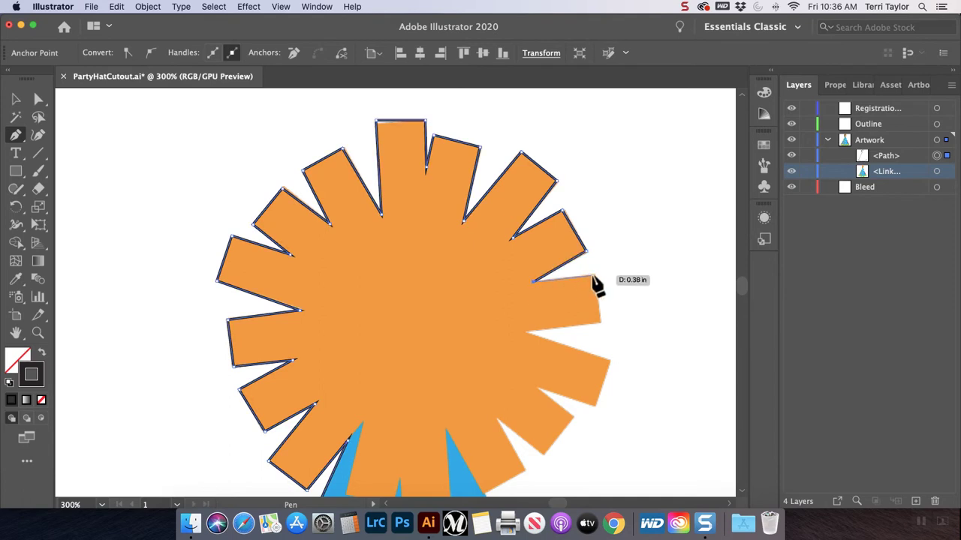
Trace the right-side spikes down to the pom-pom's lower right.
left_click(593, 277)
left_click(601, 324)
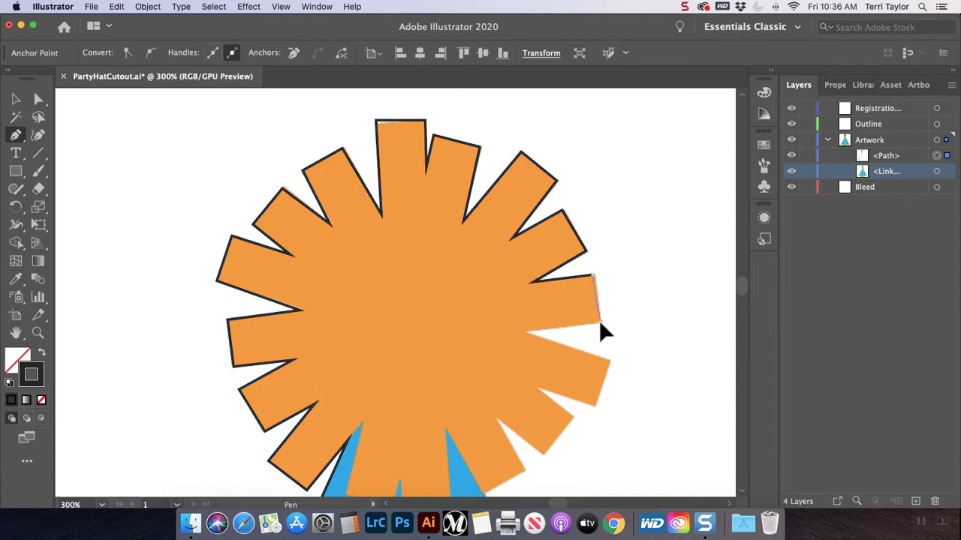
left_click(526, 332)
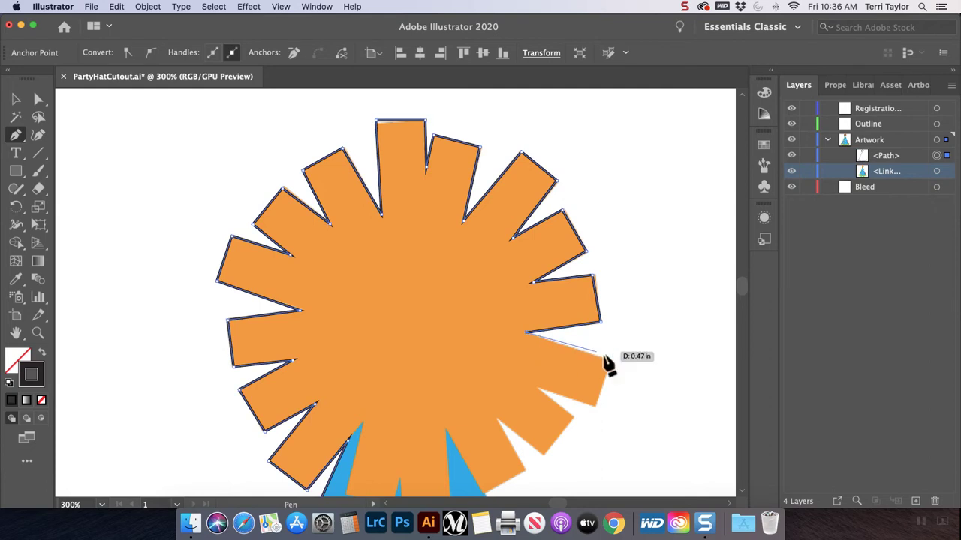
left_click(608, 361)
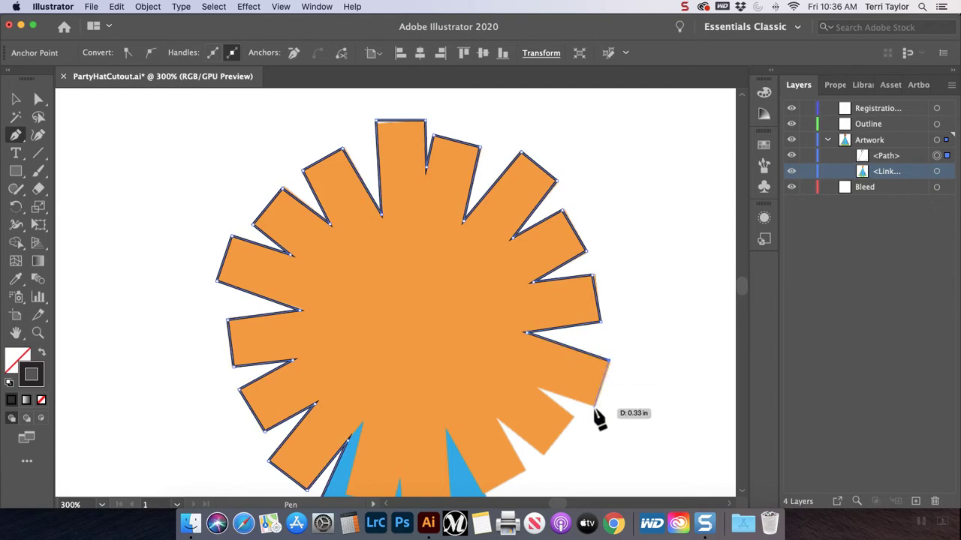
left_click(595, 403)
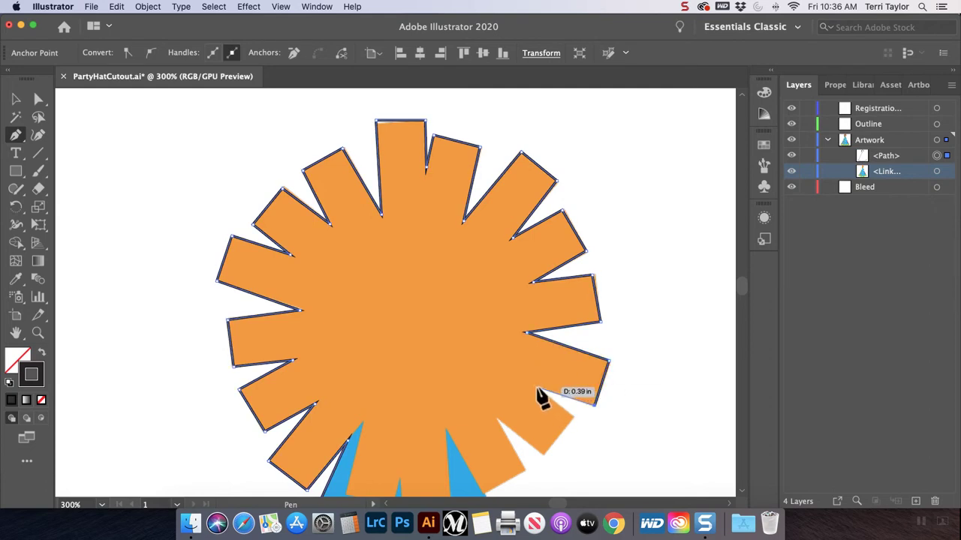
left_click(535, 388)
left_click(571, 416)
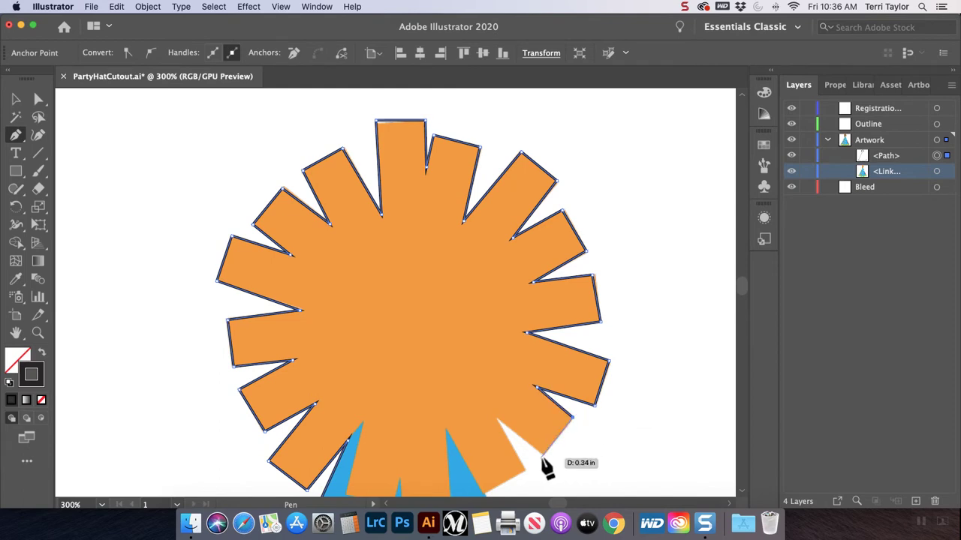
left_click(543, 454)
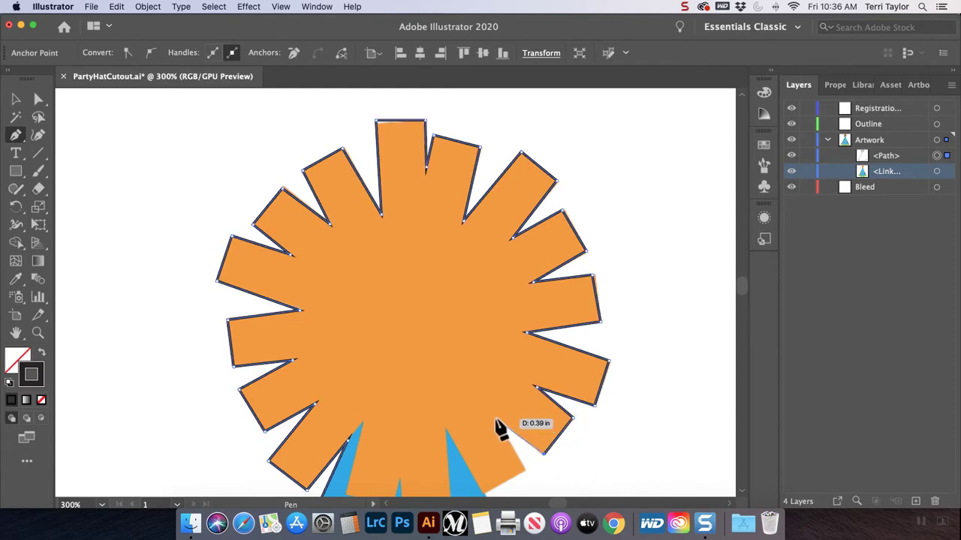
left_click(497, 419)
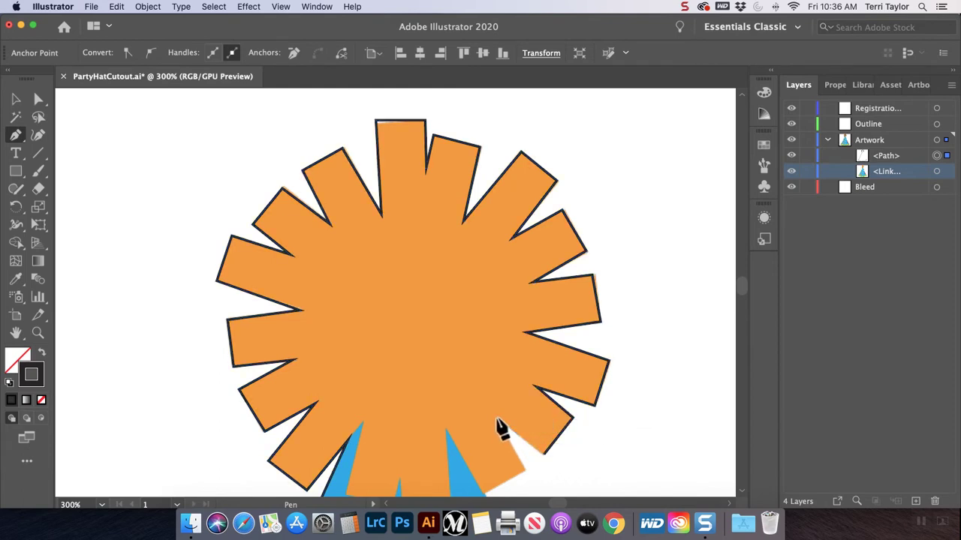
left_click(525, 472)
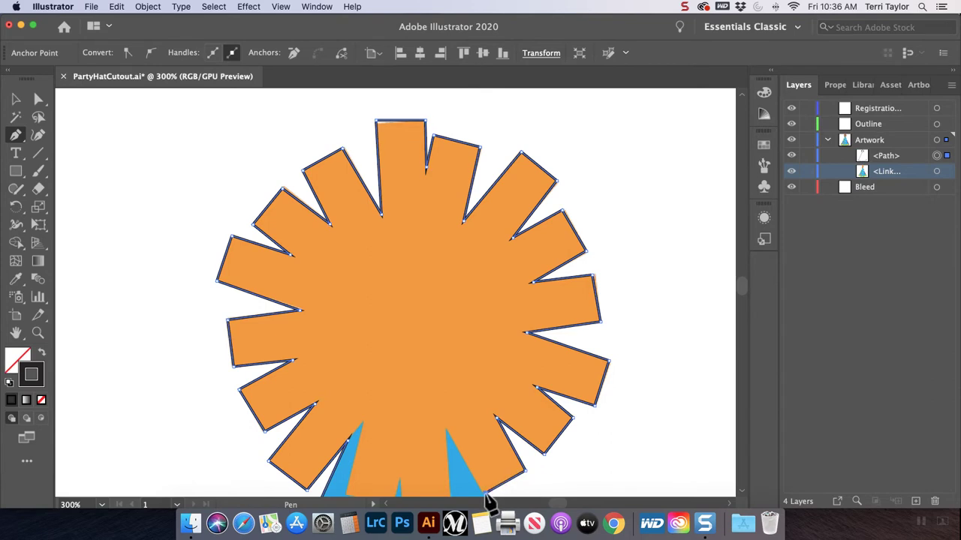
Close the outline path at its starting anchor on the brim.
scroll(488, 450, "down", 10)
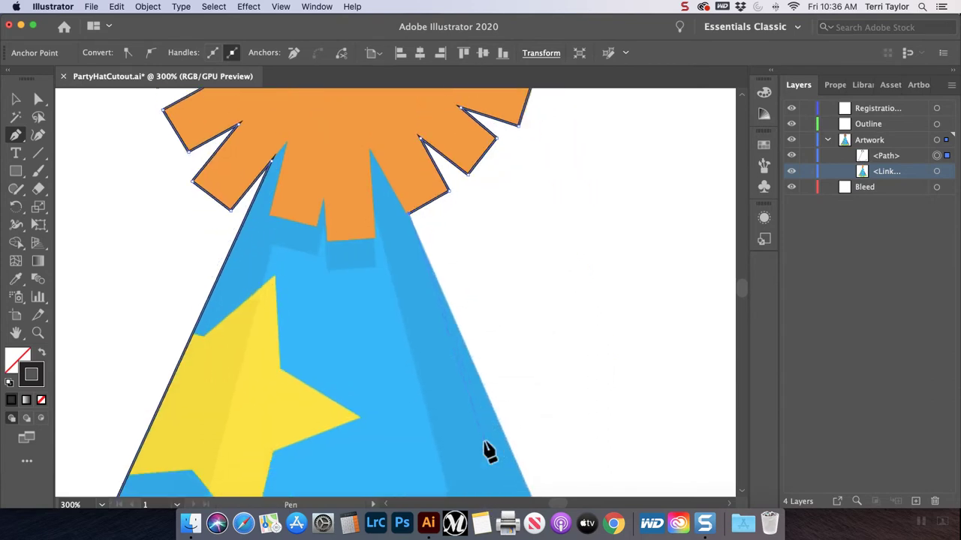
scroll(489, 451, "down", 15)
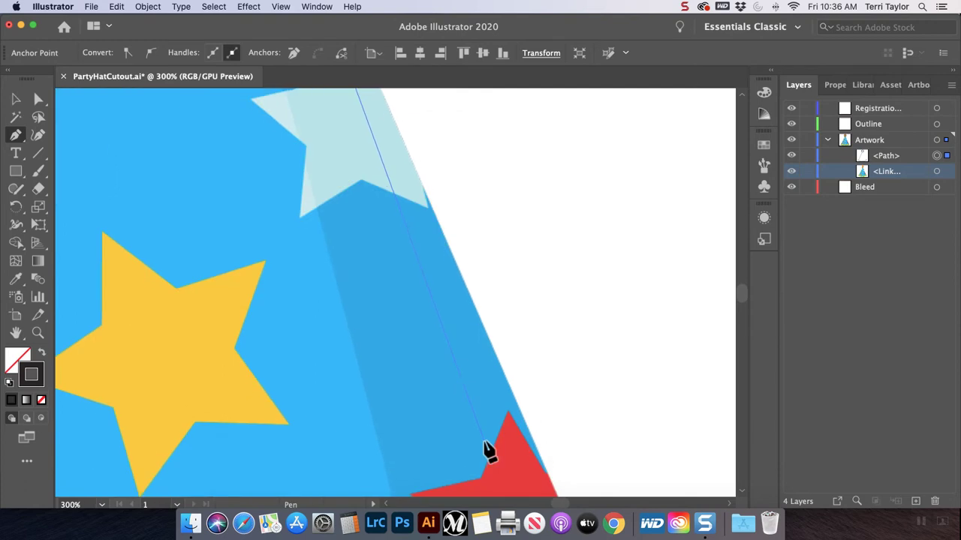
scroll(489, 451, "down", 10)
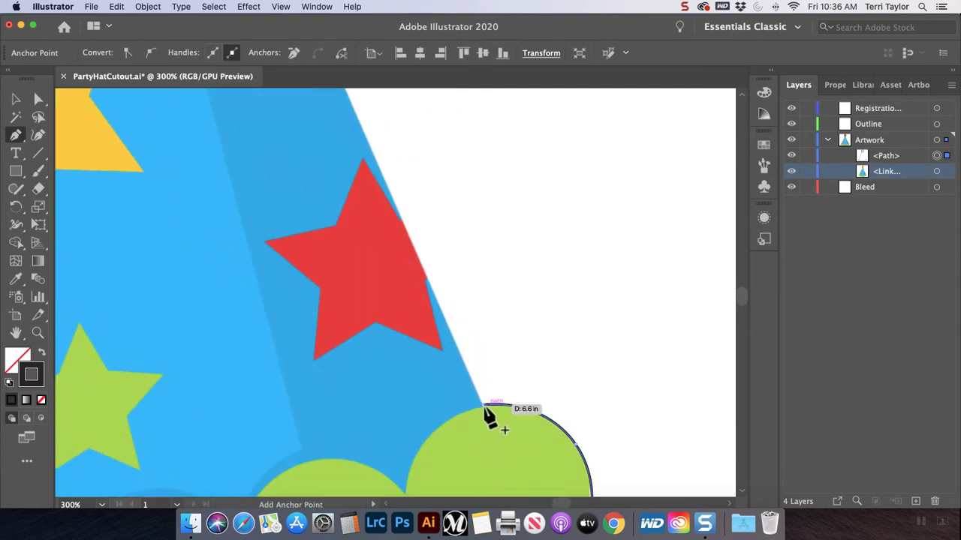
left_click(484, 410)
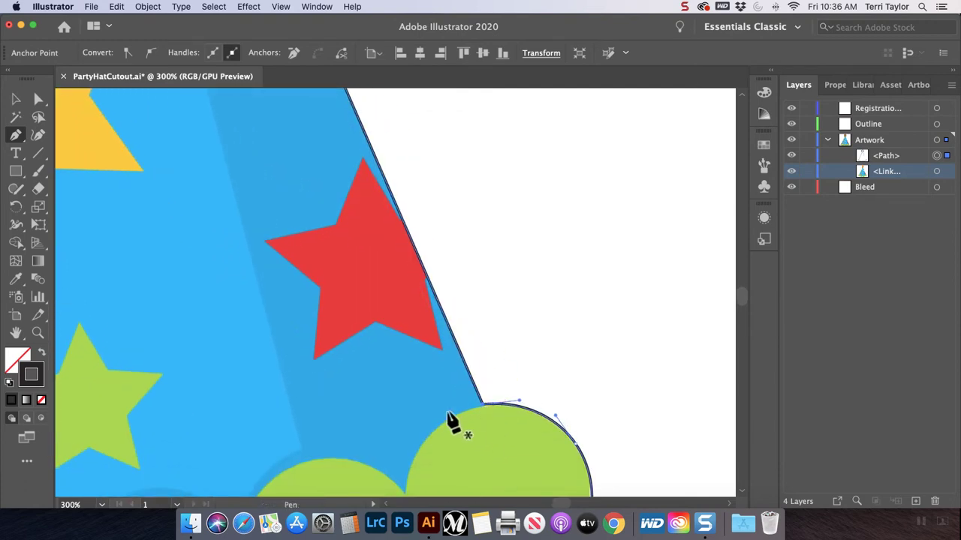
Zoom out and hide the placed hat image to check the outline, then show it again.
scroll(451, 423, "up", 5)
scroll(450, 422, "left", 5)
scroll(409, 394, "left", 5)
scroll(409, 394, "up", 5)
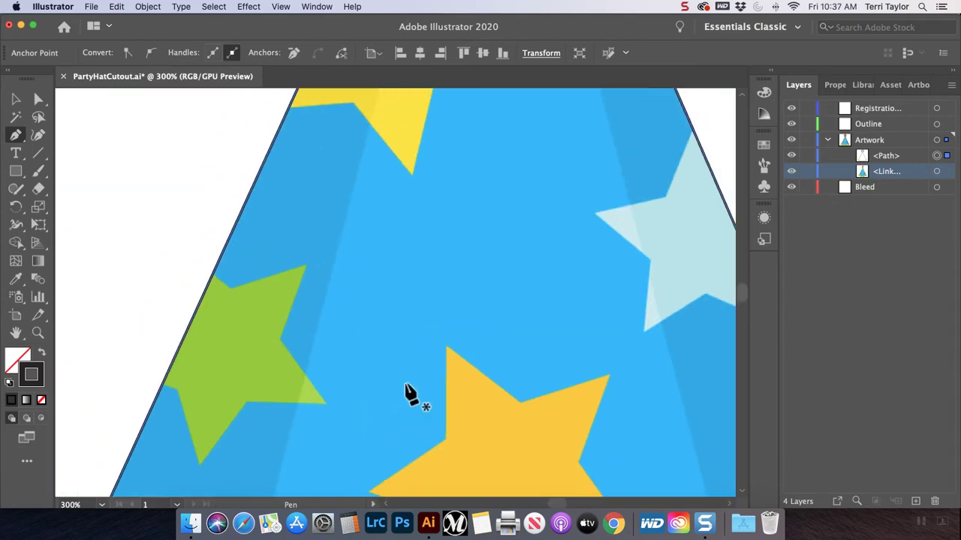
key("super+minus")
key("super+minus")
key("super+minus")
key("super+minus")
key("super+minus")
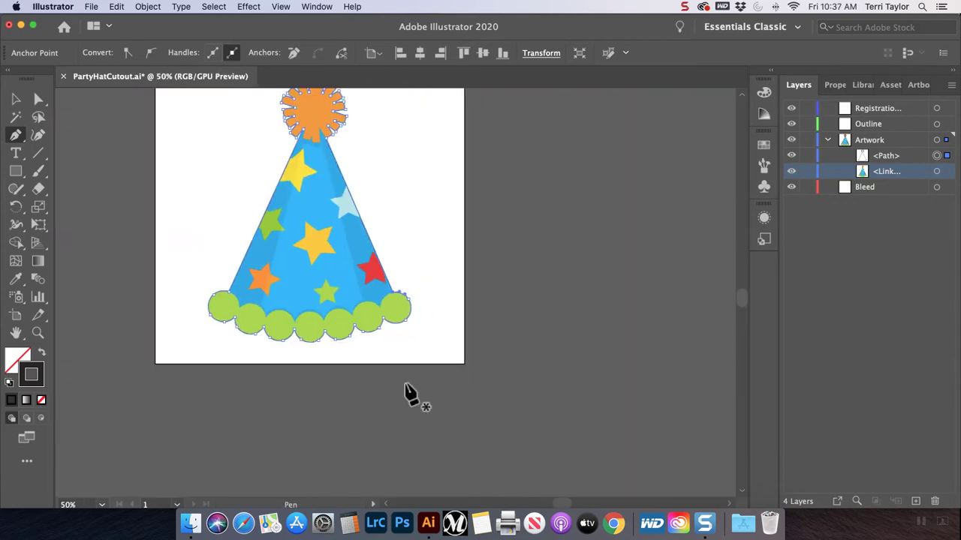
scroll(409, 394, "up", 3)
scroll(409, 394, "left", 1)
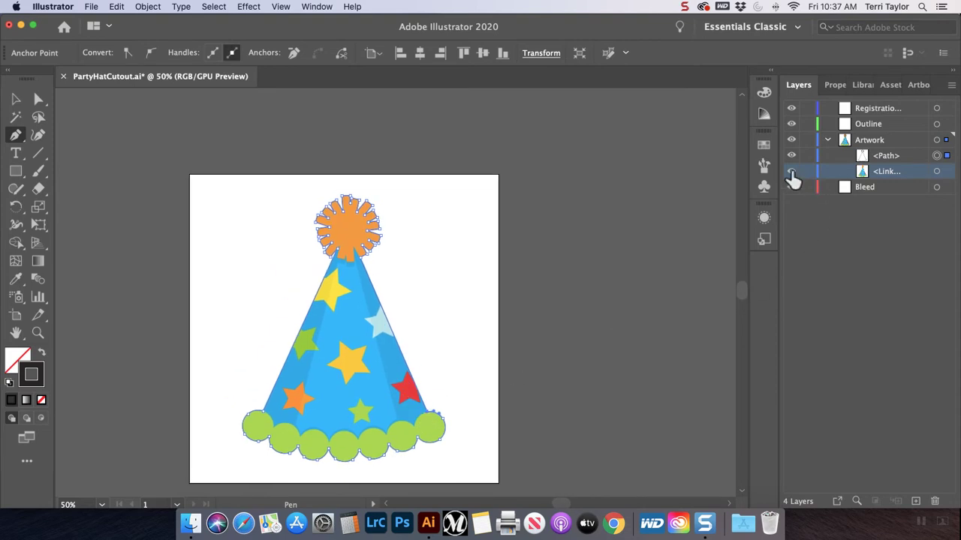
left_click(791, 172)
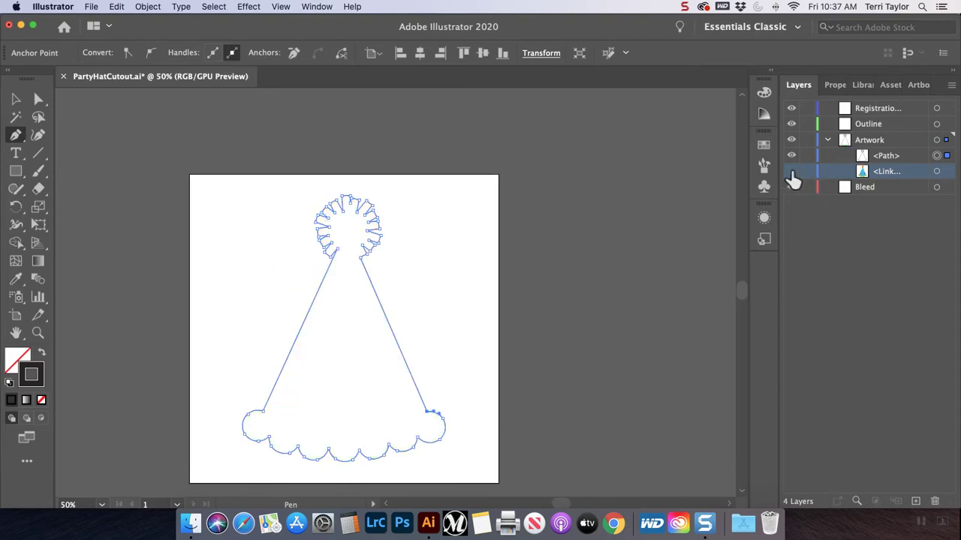
scroll(334, 322, "down", 3)
scroll(334, 323, "left", 2)
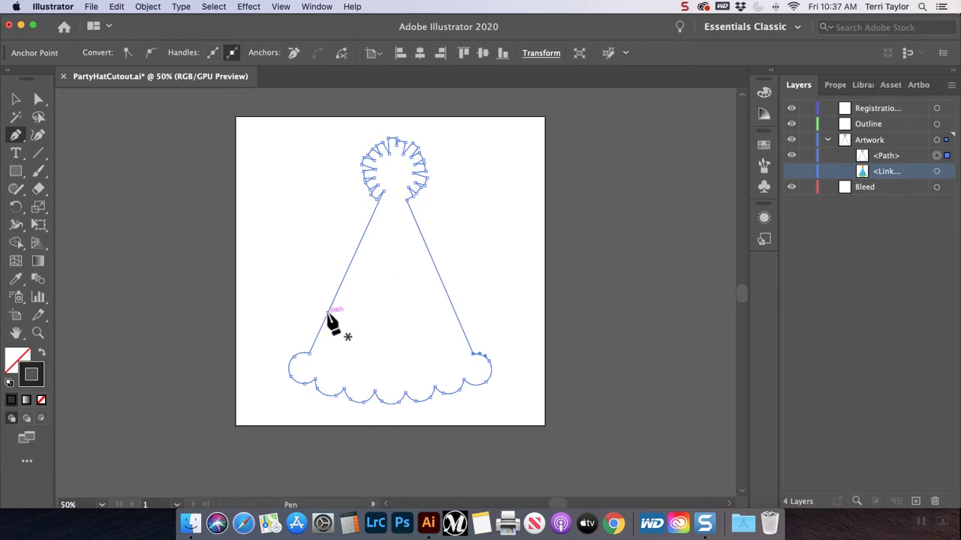
scroll(328, 315, "up", 4)
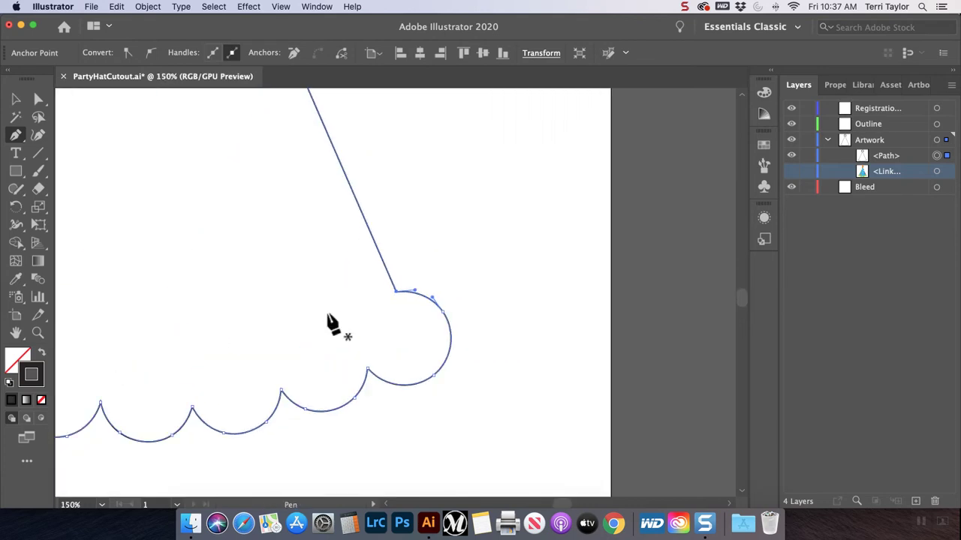
scroll(397, 312, "left", 1)
scroll(270, 315, "left", 6)
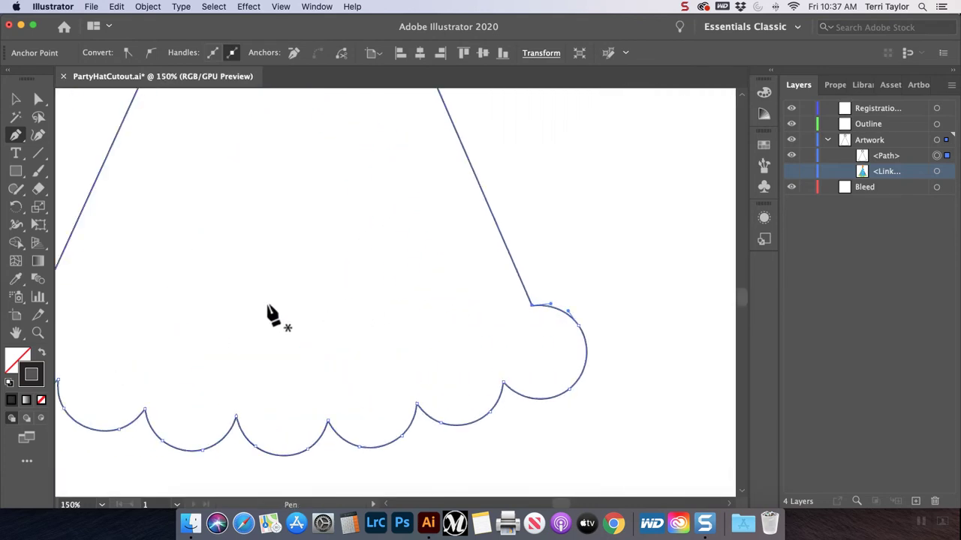
scroll(381, 332, "right", 3)
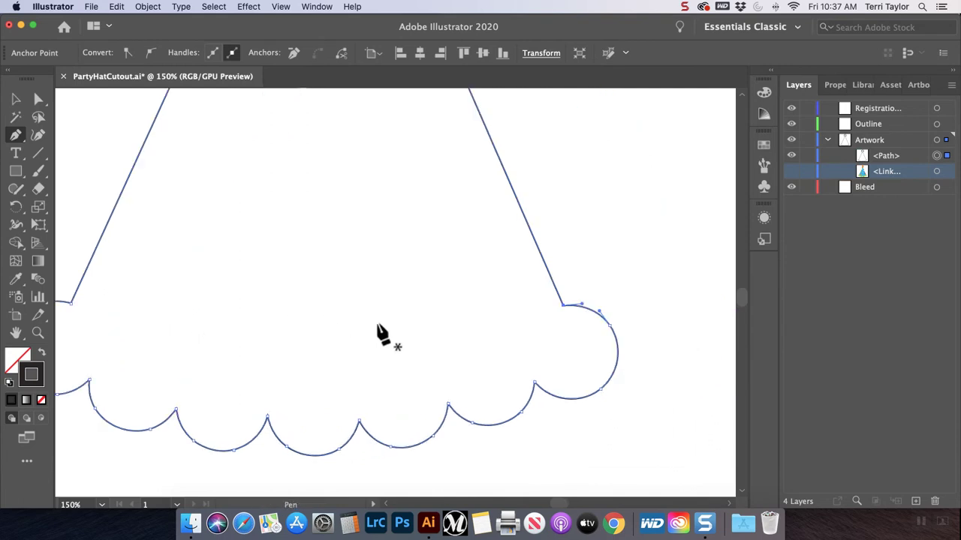
left_click(791, 171)
Drag the traced <Path> from Artwork into the Outline layer and fit the whole hat in view.
left_click(895, 158)
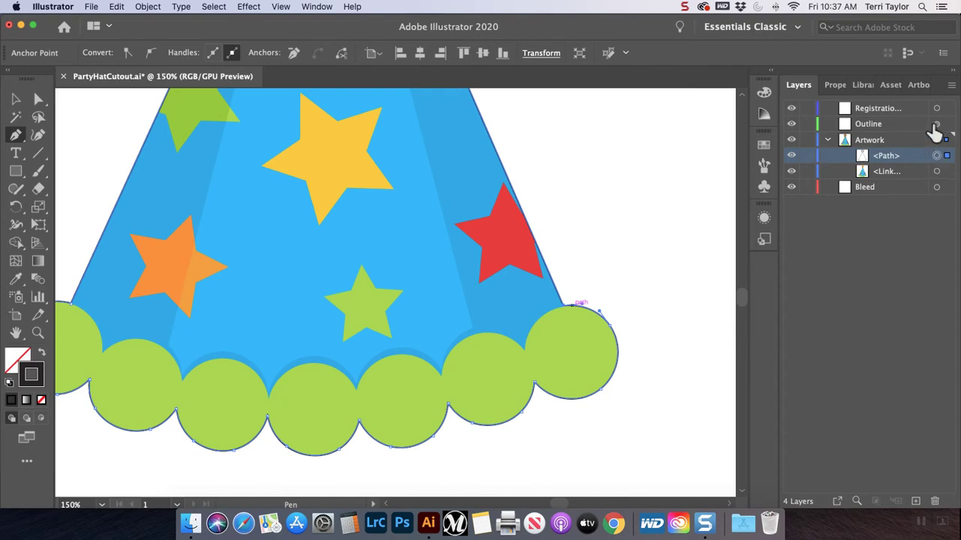
left_click_drag(848, 155, 825, 129)
left_click(883, 158)
left_click(863, 155)
left_click(936, 156)
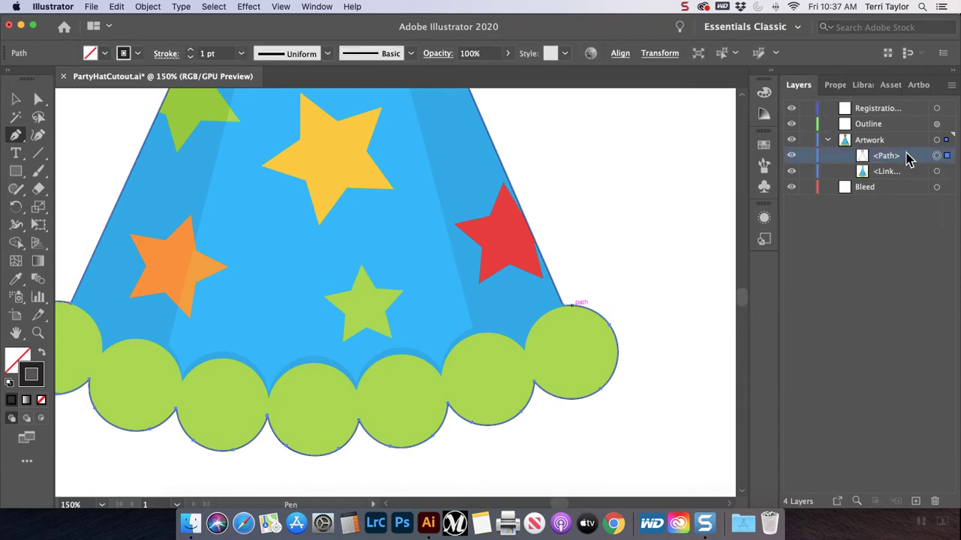
left_click_drag(908, 159, 871, 126)
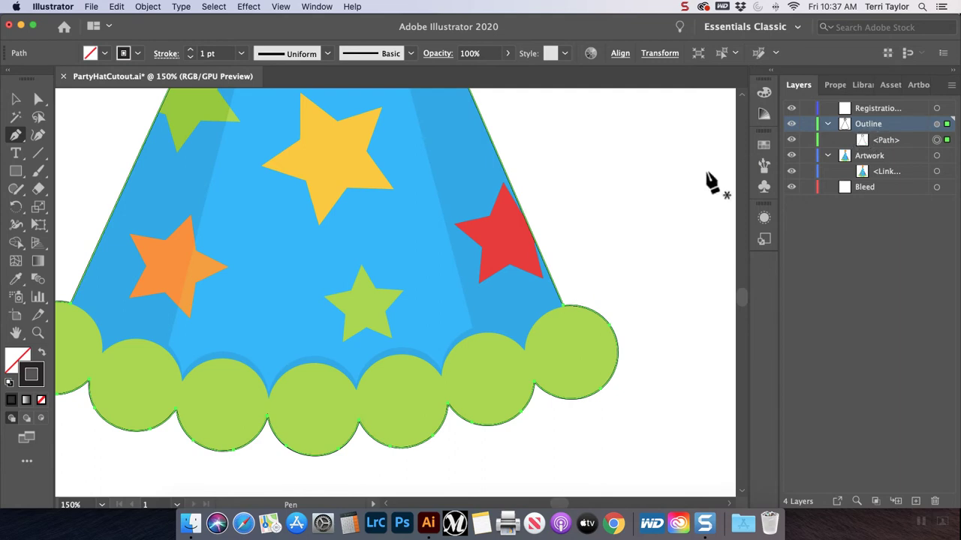
key("super+1")
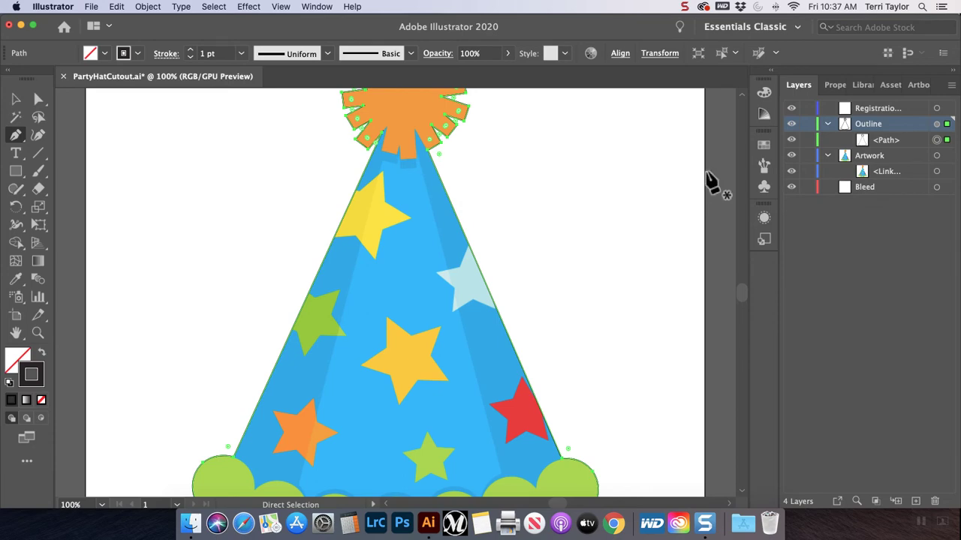
Zoom in on the orange starburst and snap the first outline corner onto its spike corner.
scroll(488, 278, "up", 2)
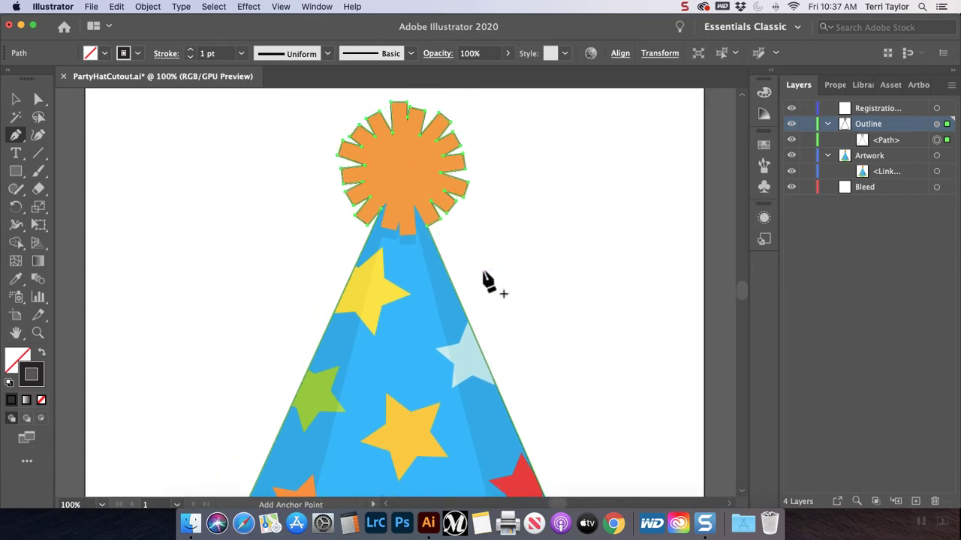
key("super+equal")
key("super+equal")
key("super+equal")
scroll(485, 281, "up", 10)
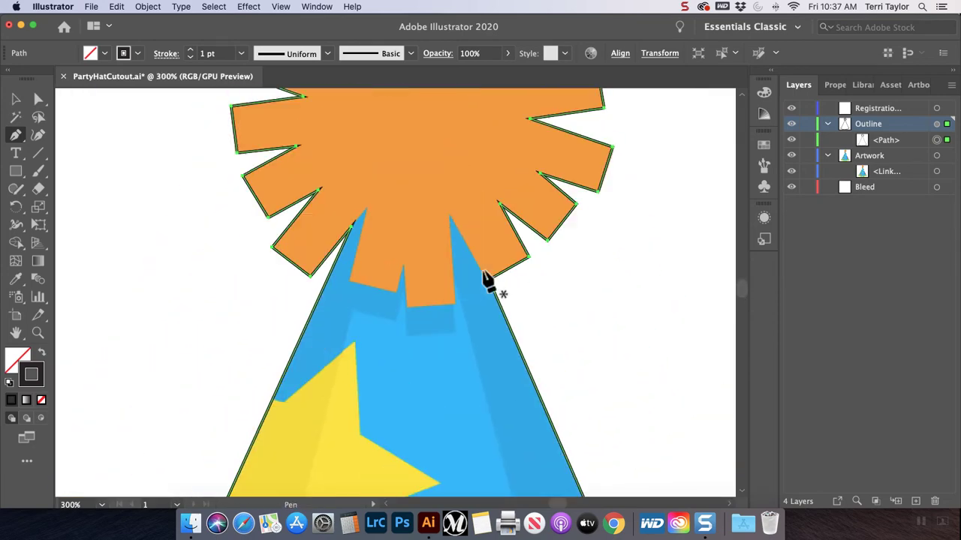
scroll(484, 281, "up", 5)
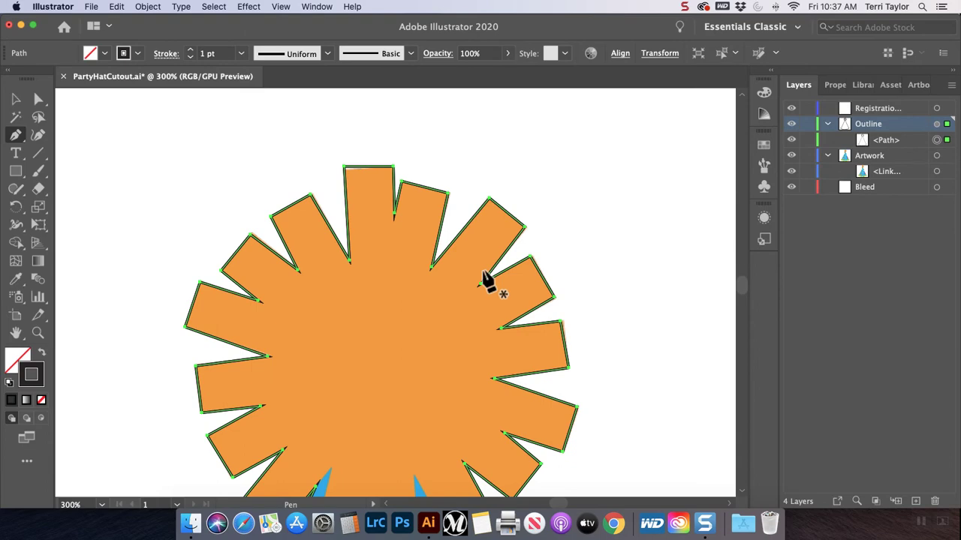
key("super+equal")
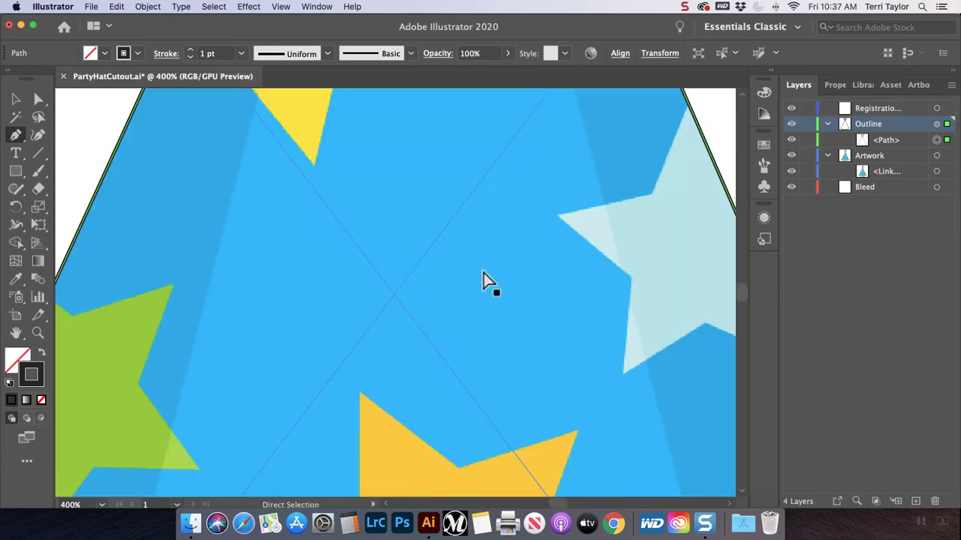
scroll(486, 281, "up", 5)
scroll(486, 282, "up", 15)
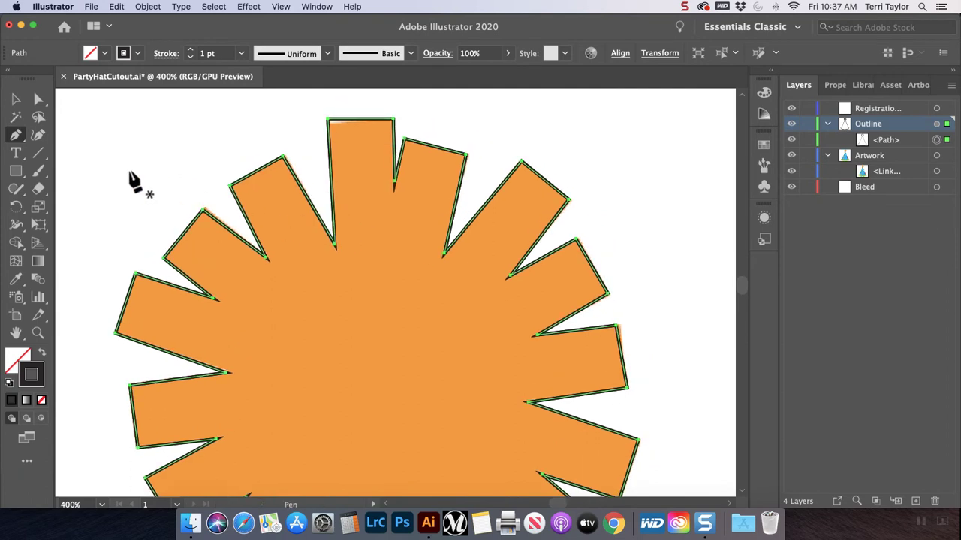
left_click(38, 100)
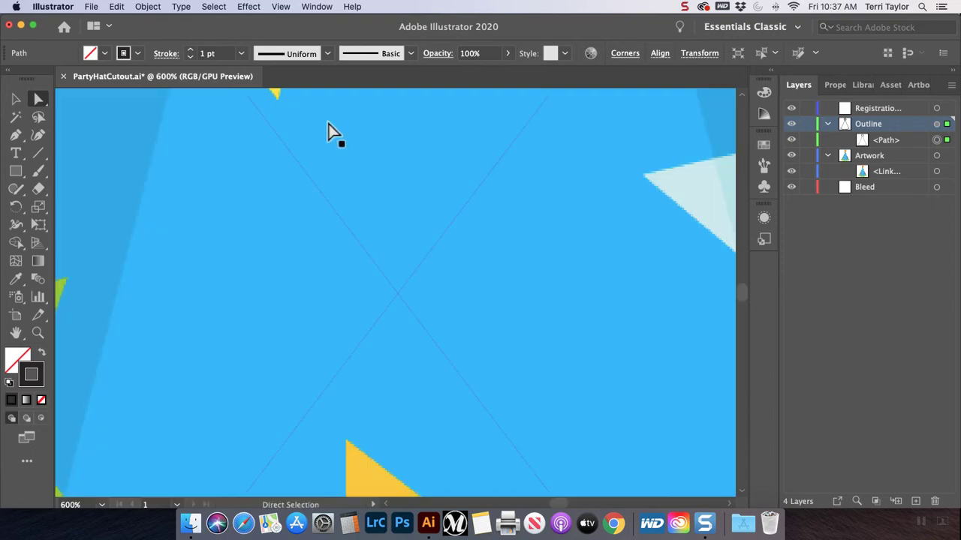
scroll(333, 133, "up", 15)
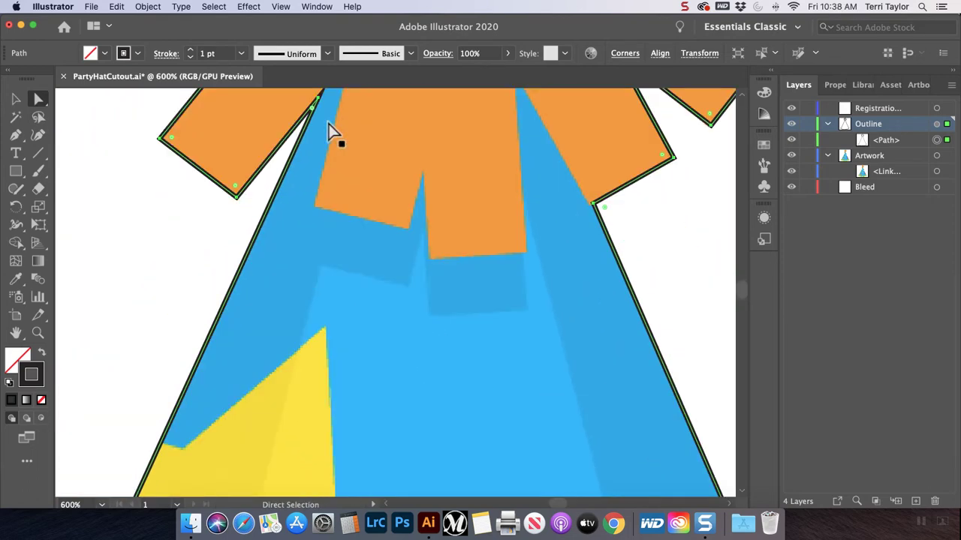
scroll(332, 134, "up", 5)
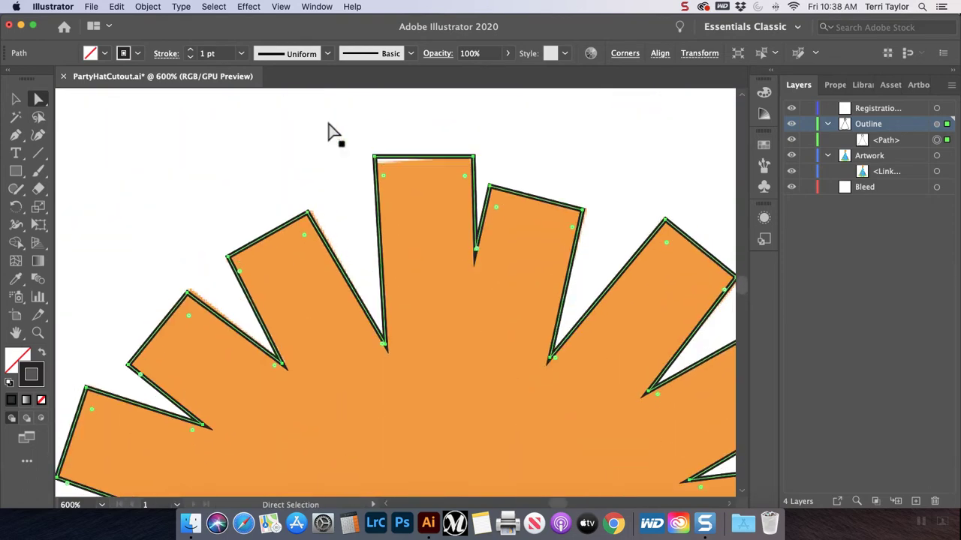
left_click_drag(373, 159, 374, 165)
Move the top-left spike point and the lower-left spike tip of the outline onto the artwork.
left_click(375, 160)
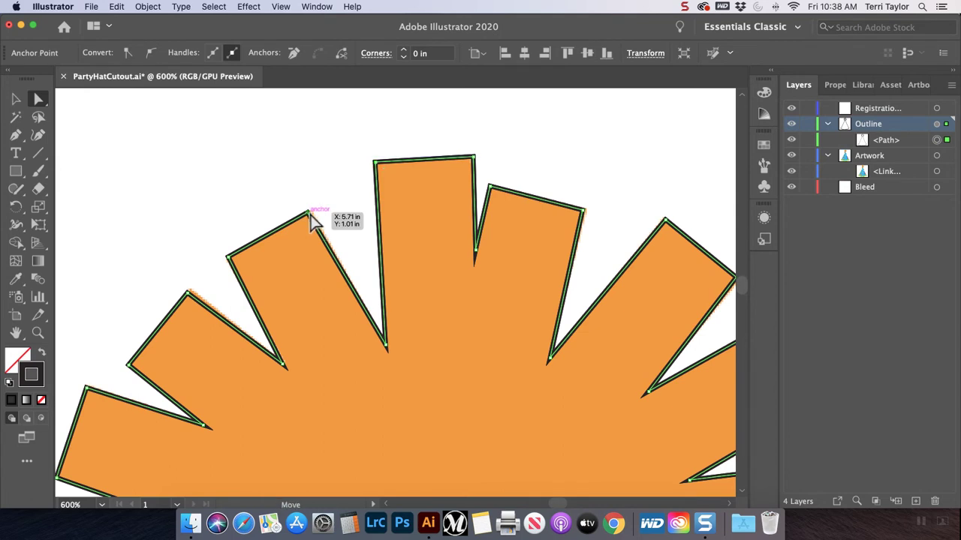
left_click_drag(314, 220, 312, 216)
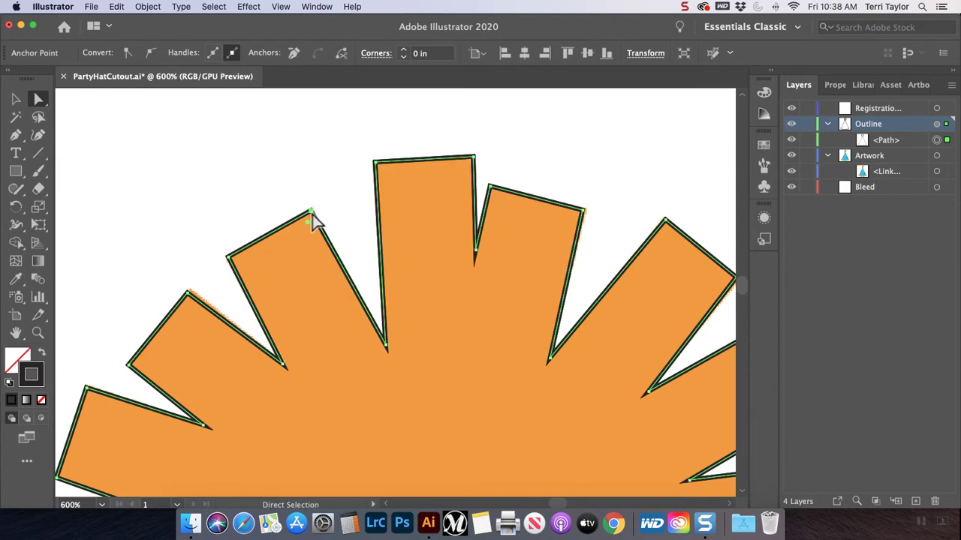
left_click(189, 294)
left_click_drag(190, 294, 192, 291)
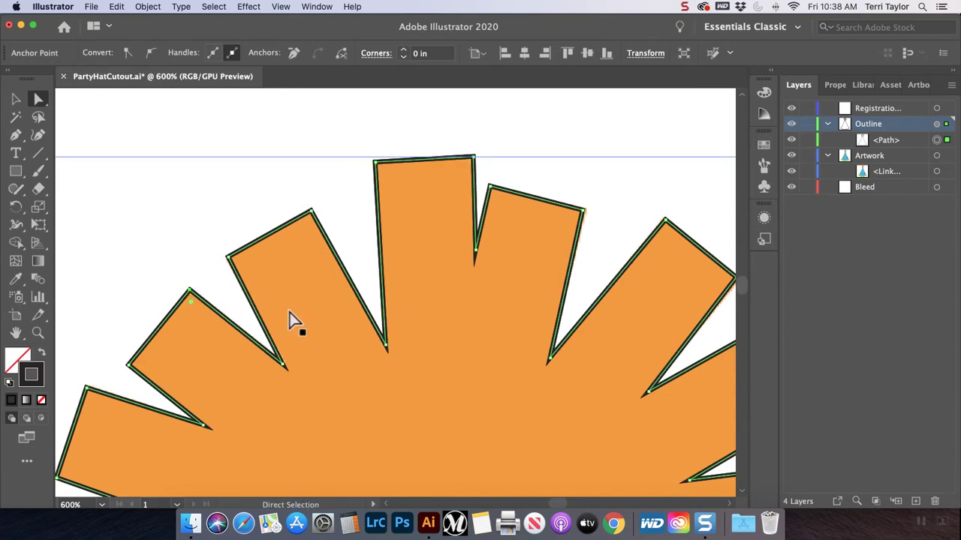
Adjust the right-side, top and lower spike-tip anchors of the outline to match the starburst.
scroll(292, 321, "down", 3)
scroll(293, 322, "right", 3)
scroll(293, 321, "down", 3)
scroll(292, 321, "right", 3)
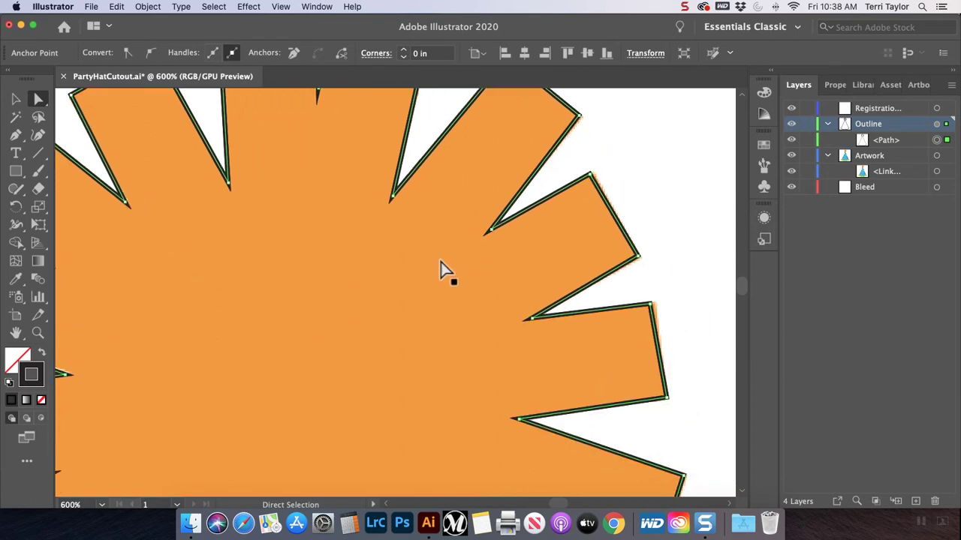
left_click_drag(591, 172, 592, 172)
left_click_drag(574, 116, 574, 116)
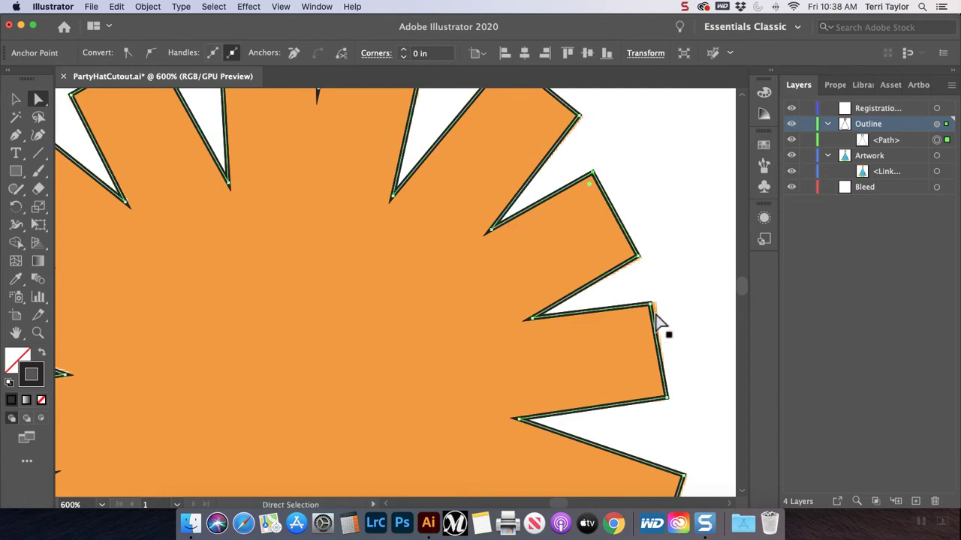
left_click_drag(650, 305, 652, 304)
scroll(578, 345, "down", 4)
scroll(578, 346, "down", 5)
scroll(578, 346, "left", 10)
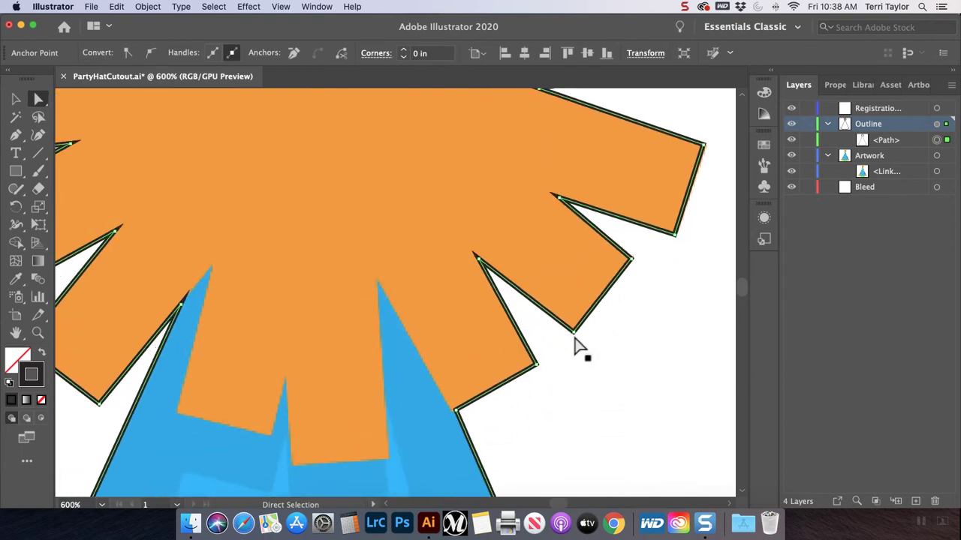
scroll(578, 345, "up", 5)
scroll(578, 345, "left", 3)
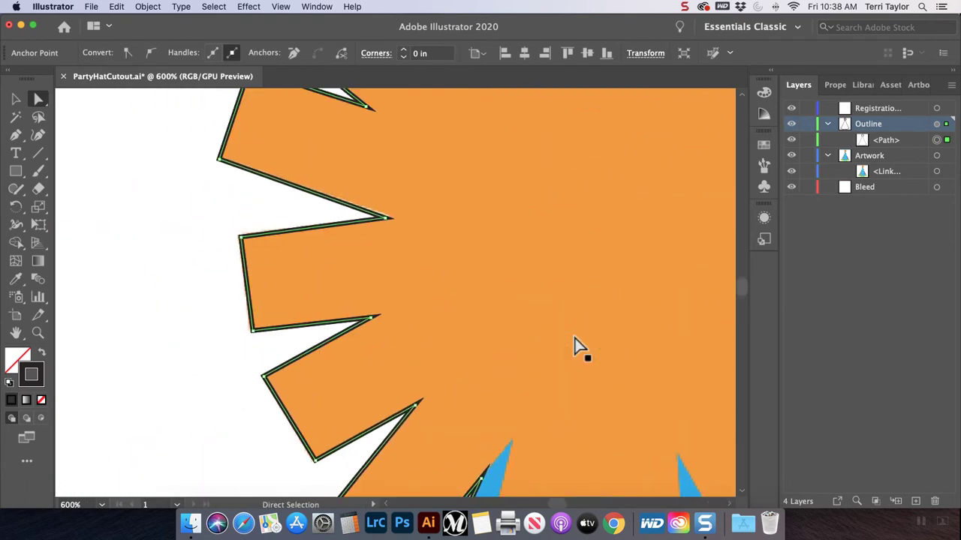
scroll(578, 345, "up", 6)
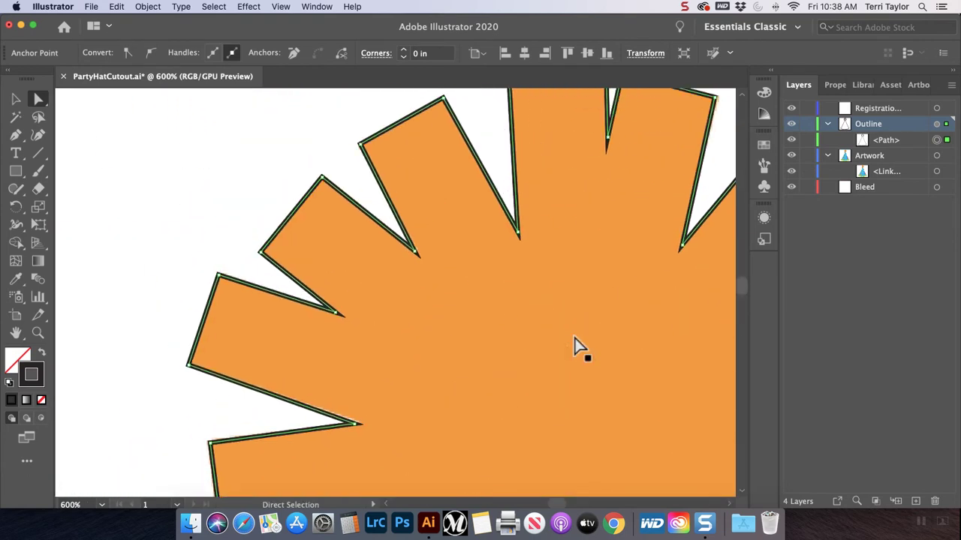
scroll(578, 345, "down", 8)
scroll(578, 346, "down", 10)
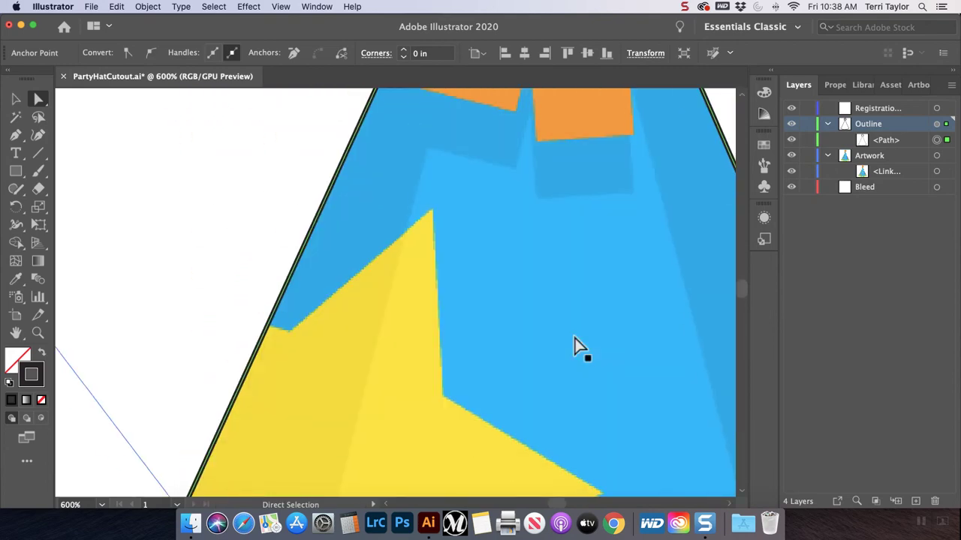
Nudge a scallop anchor onto the green edge and bend the curve to follow the green circle.
scroll(578, 345, "down", 10)
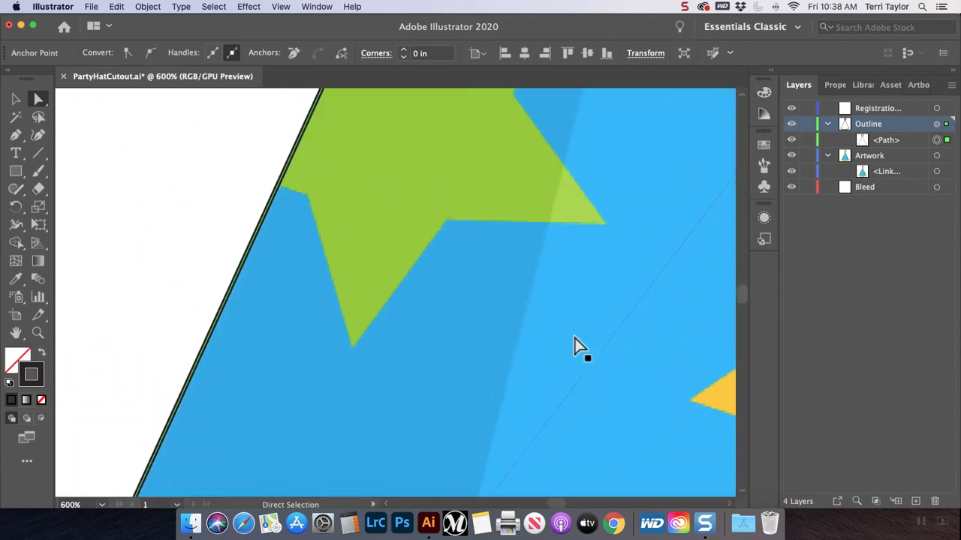
scroll(577, 345, "down", 10)
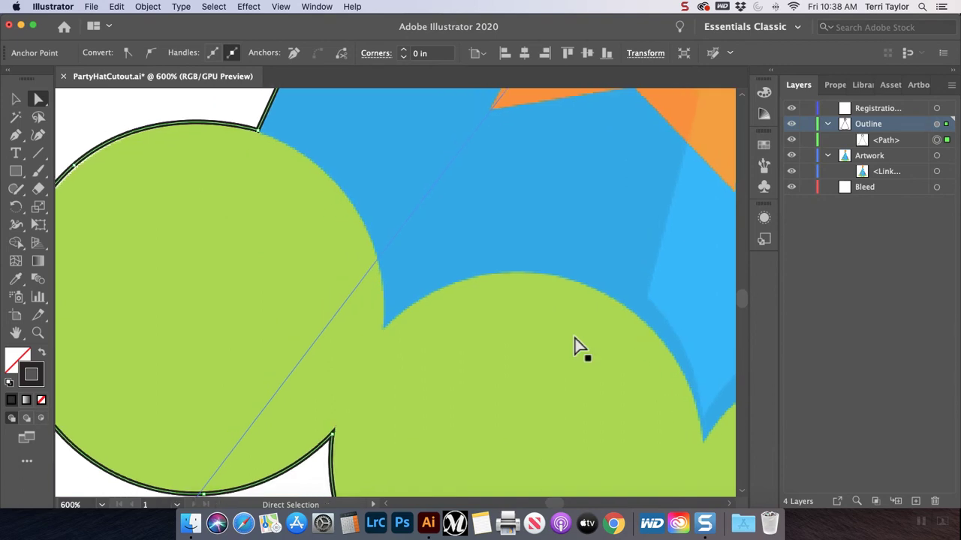
scroll(578, 345, "up", 5)
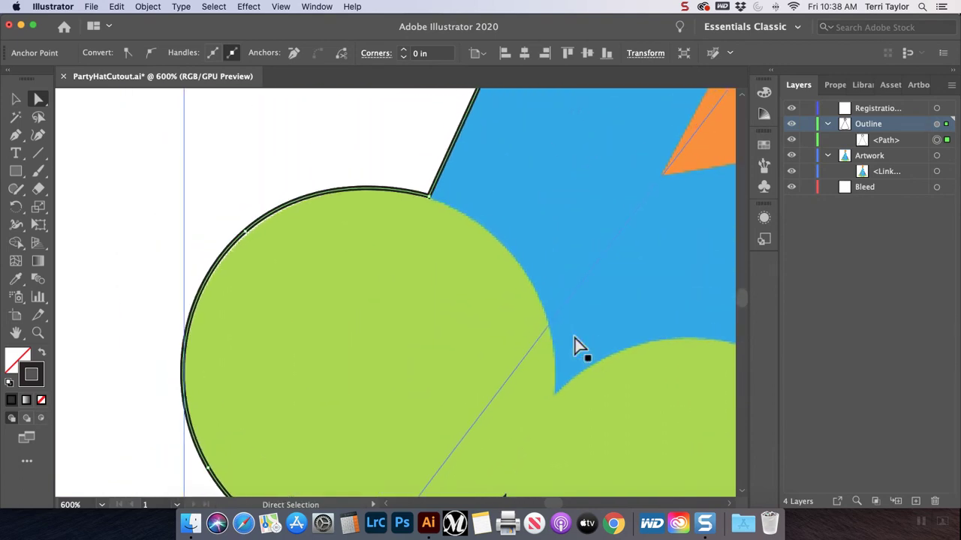
left_click_drag(244, 233, 246, 234)
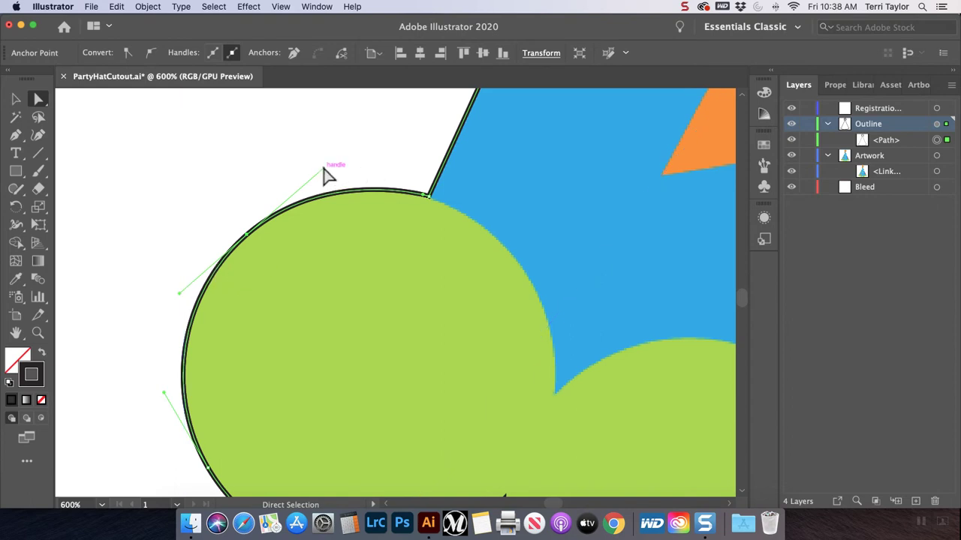
mouse_move(323, 167)
left_mouse_down()
mouse_move(303, 161)
mouse_move(313, 171)
left_mouse_up()
Pan along the brim and select the bottom anchor of the next scallop curve.
scroll(308, 201, "down", 10)
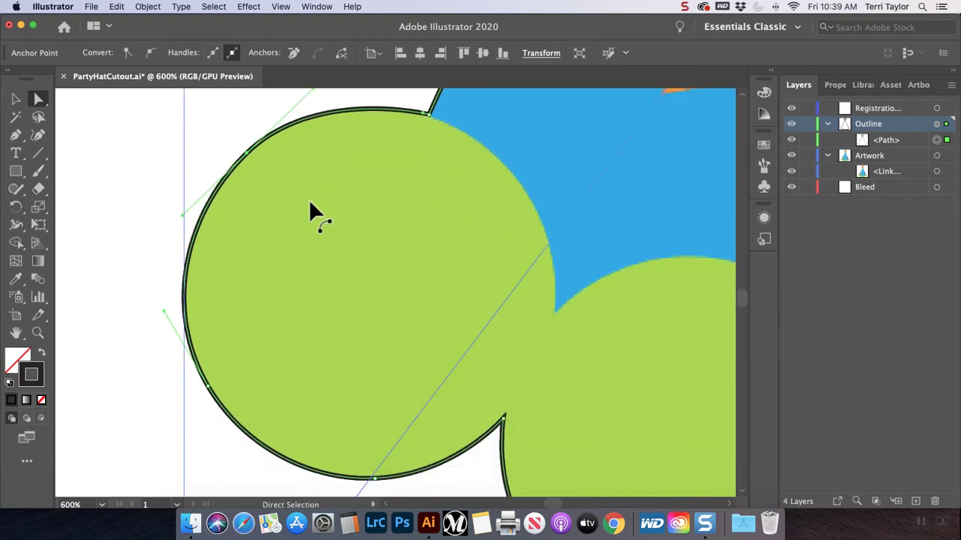
scroll(308, 200, "down", 4)
scroll(309, 200, "right", 8)
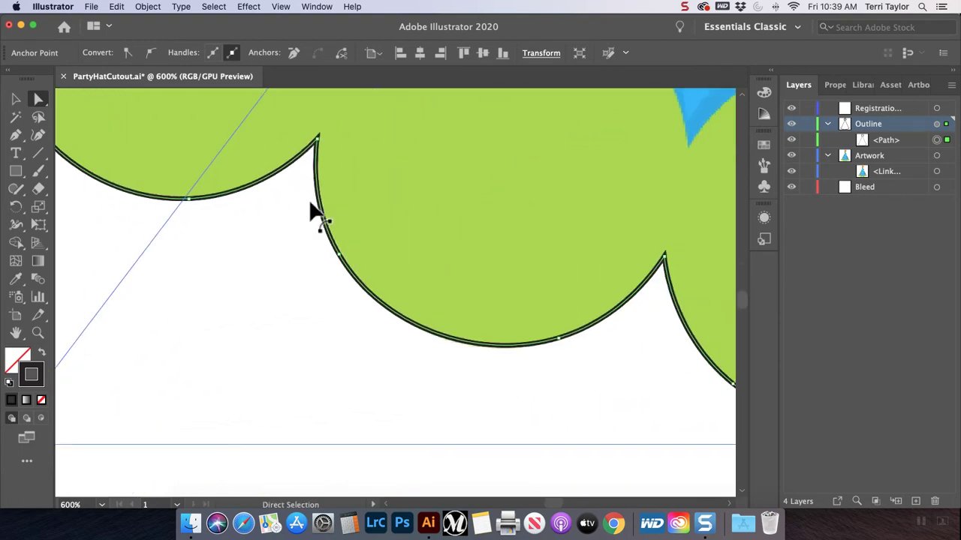
scroll(309, 201, "left", 7)
scroll(309, 201, "right", 8)
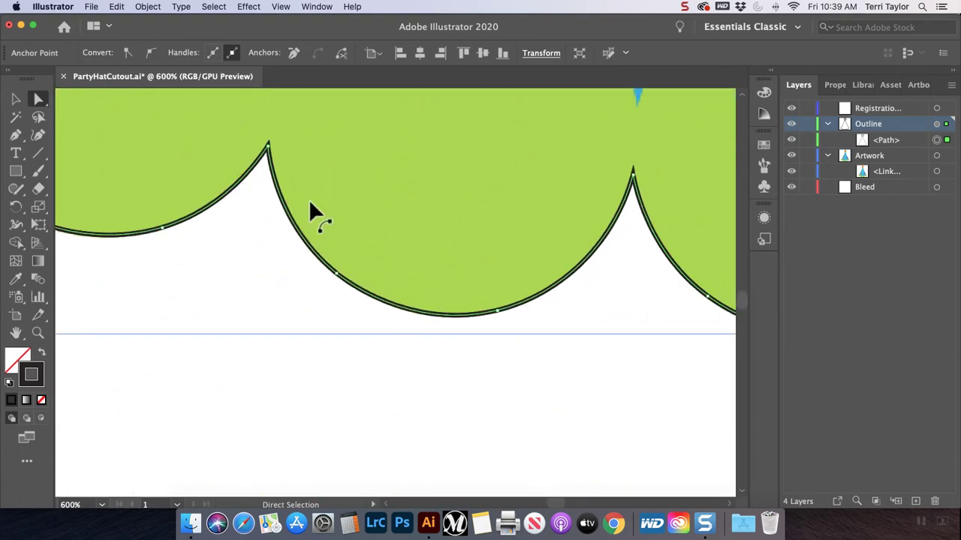
scroll(308, 200, "down", 4)
scroll(308, 201, "right", 12)
scroll(309, 200, "left", 12)
scroll(310, 204, "right", 15)
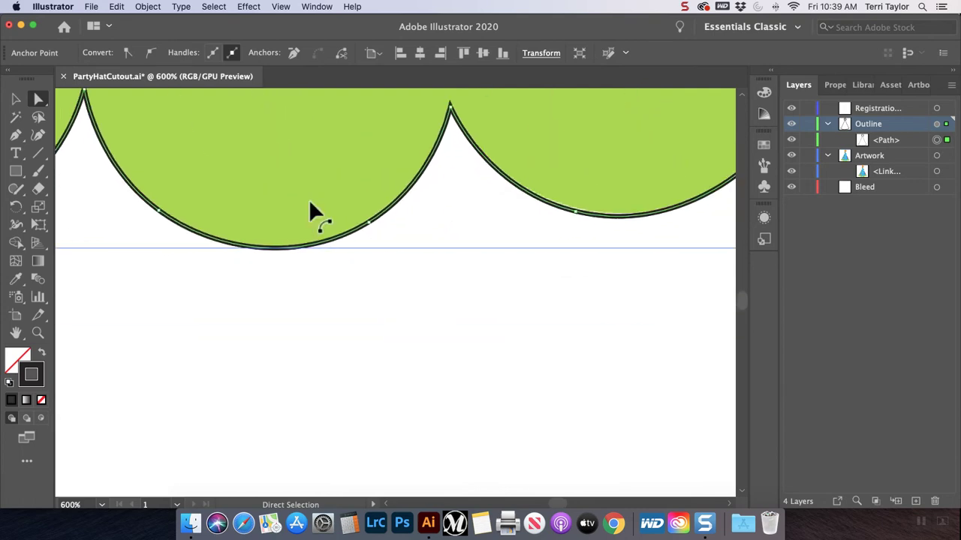
scroll(310, 204, "down", 2)
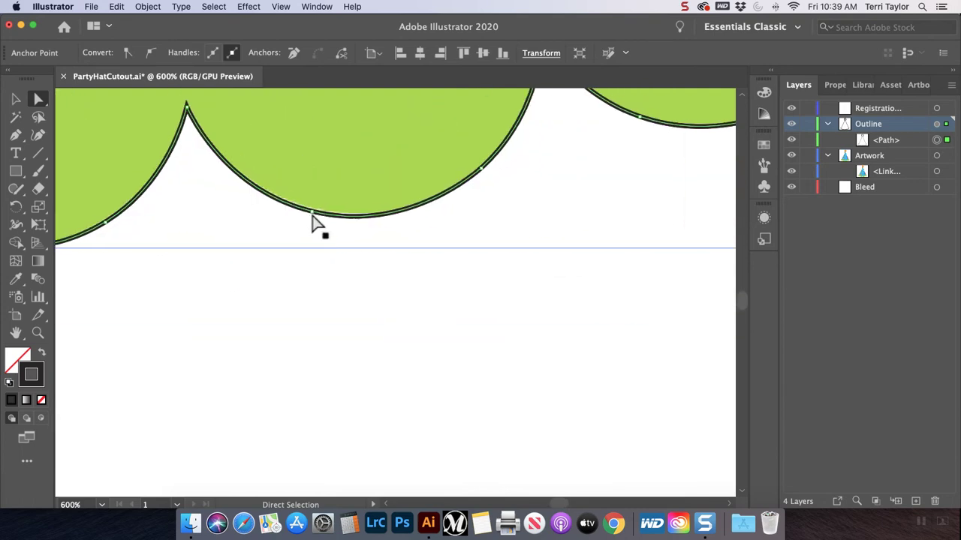
left_click(314, 212)
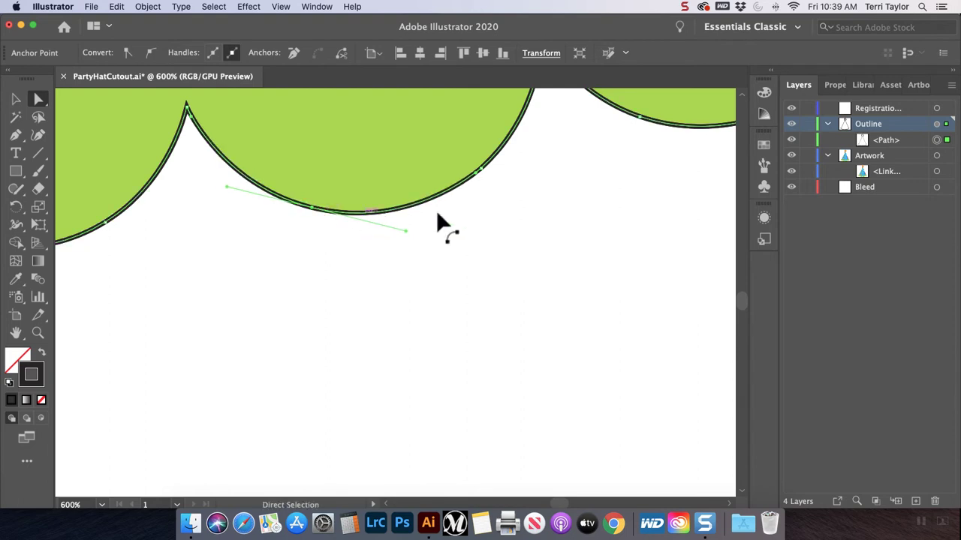
Pull the scallop's right anchor inward to fit the green circle, then select its top point.
scroll(446, 225, "right", 6)
scroll(443, 223, "up", 10)
scroll(443, 223, "right", 14)
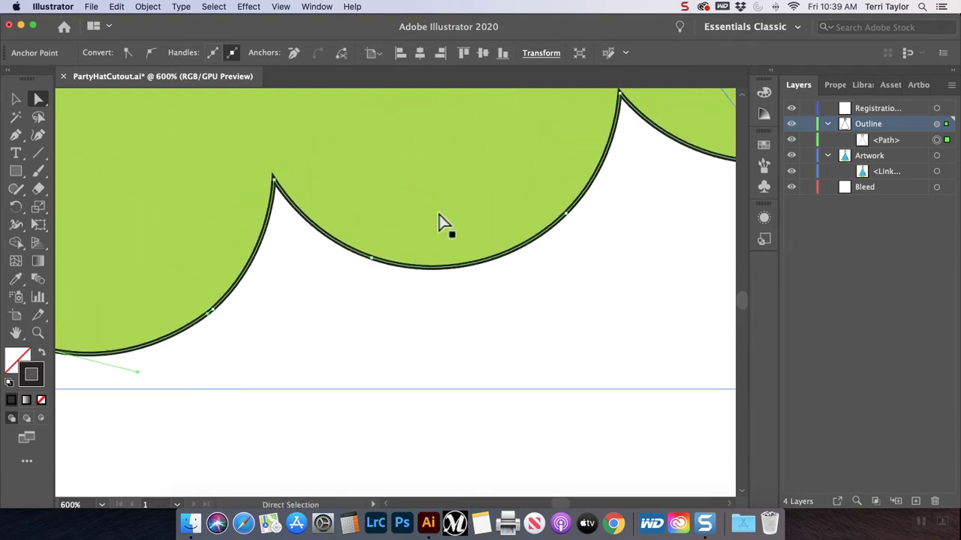
scroll(442, 223, "right", 6)
scroll(443, 223, "up", 10)
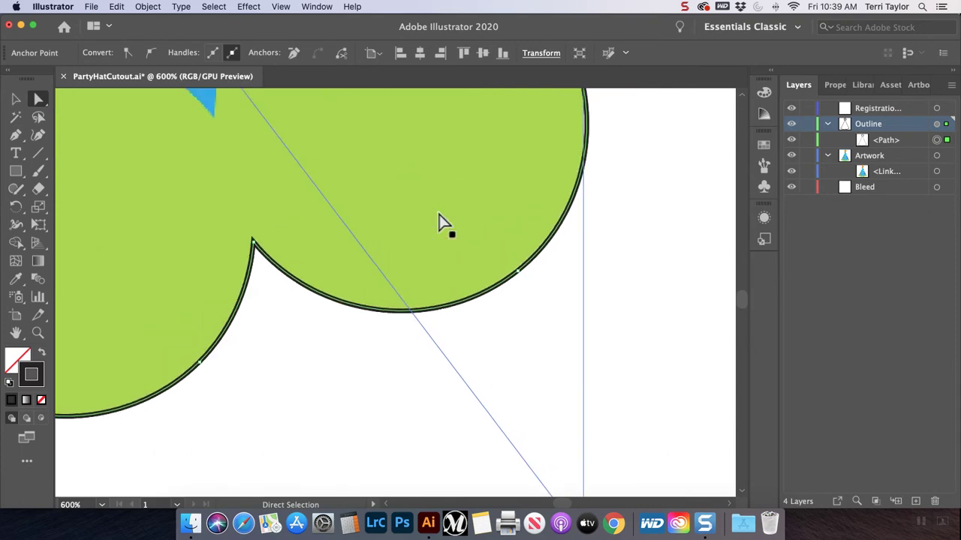
scroll(443, 223, "up", 3)
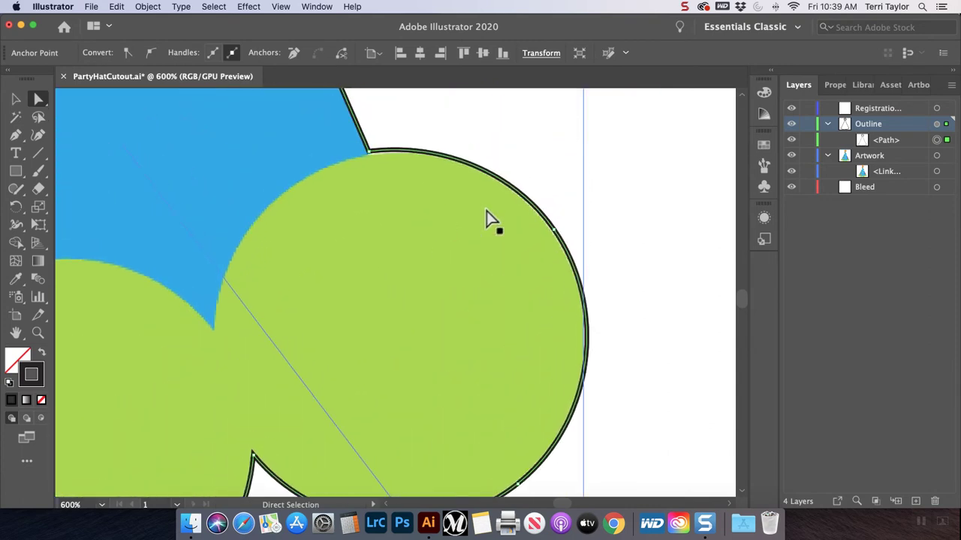
left_click(554, 229)
left_click_drag(553, 234, 551, 235)
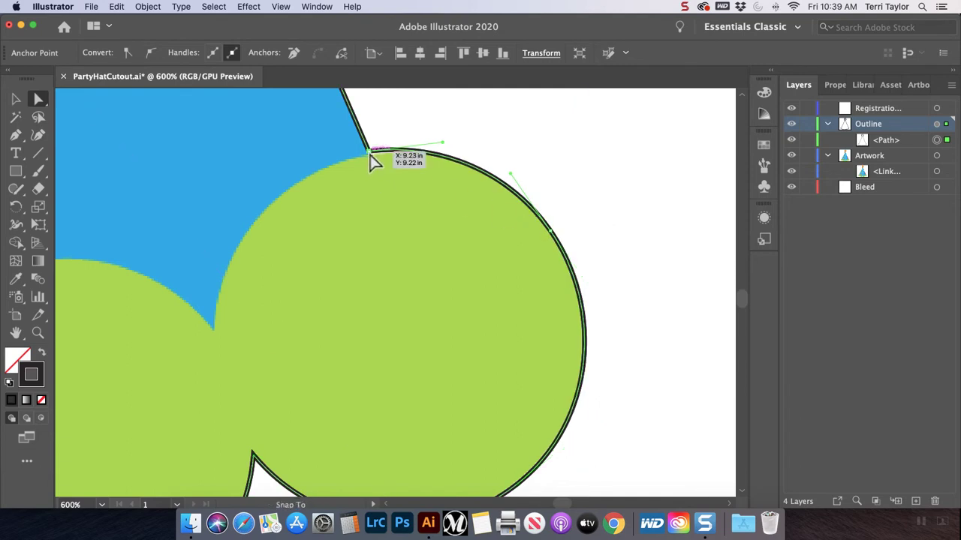
left_click(369, 154)
scroll(334, 176, "up", 10)
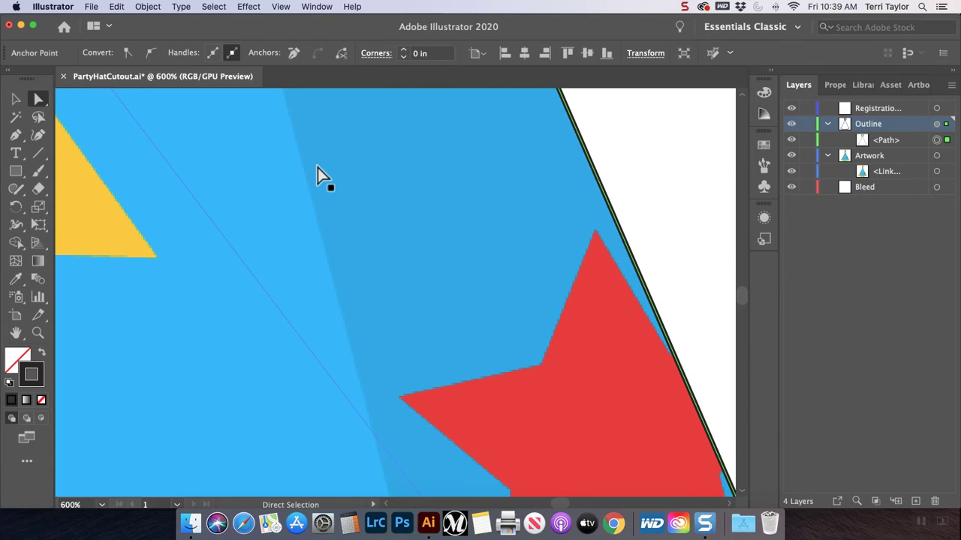
key("super+minus")
key("super+minus")
key("super+minus")
key("super+minus")
key("super+minus")
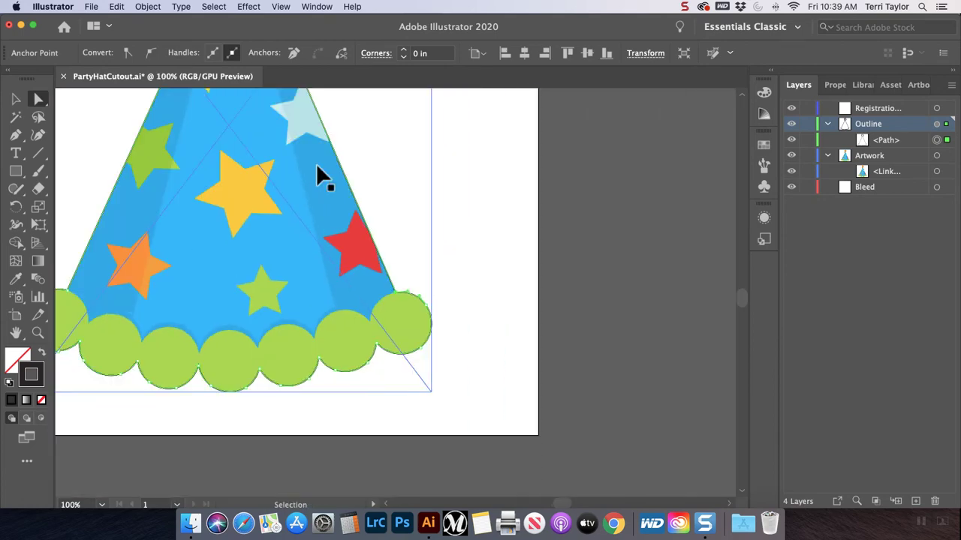
Select the hat outline path and paste a copy of it in front of the original.
scroll(337, 164, "up", 5)
scroll(337, 164, "left", 3)
scroll(337, 172, "left", 3)
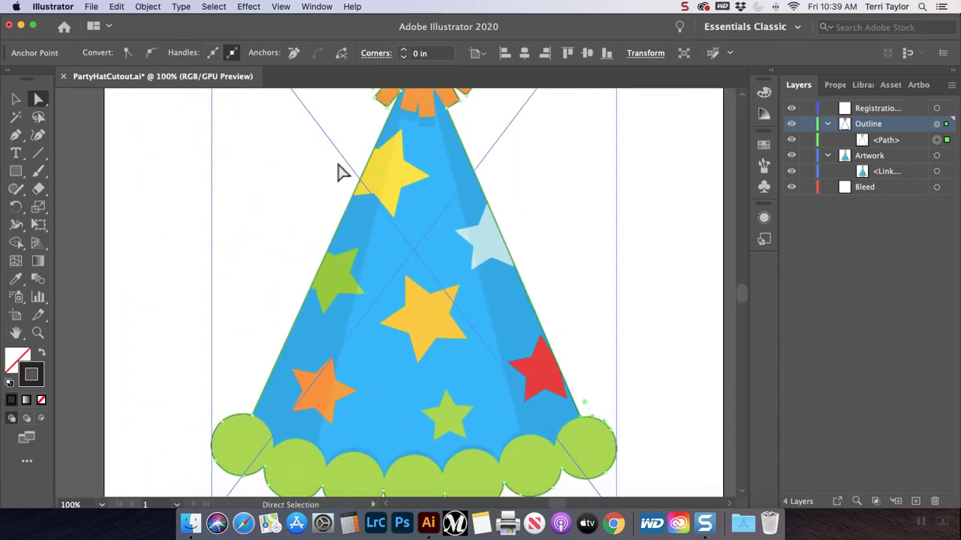
key("super+minus")
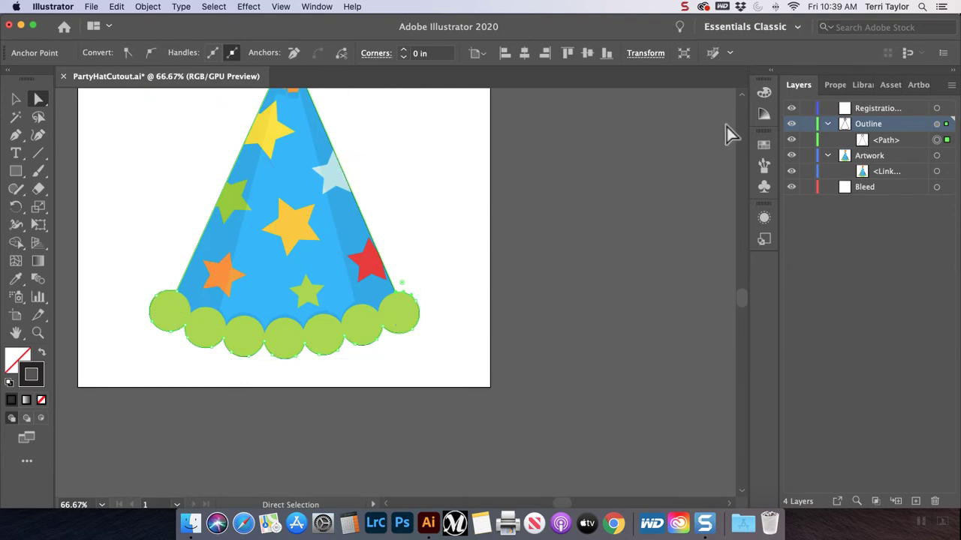
left_click(891, 142)
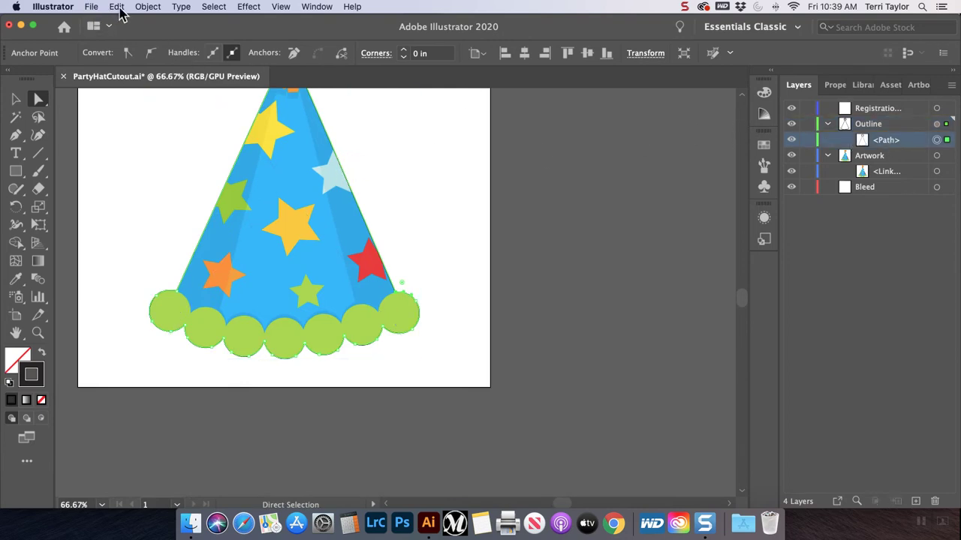
left_click(116, 7)
left_click(116, 9)
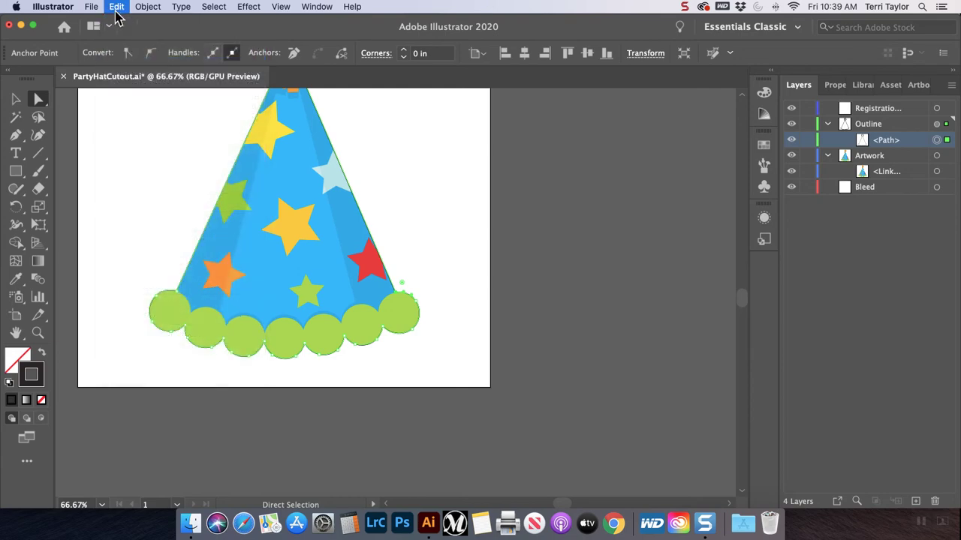
left_click(116, 9)
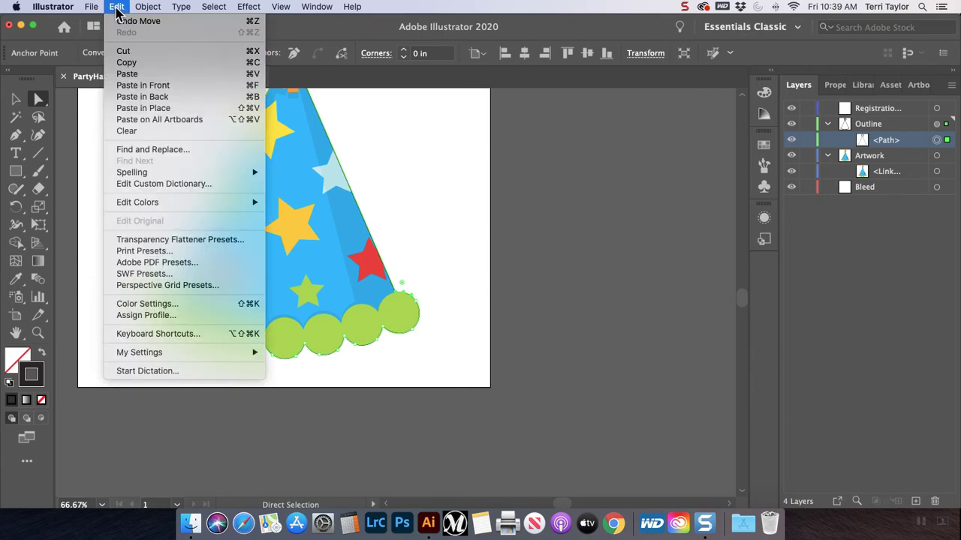
left_click(142, 84)
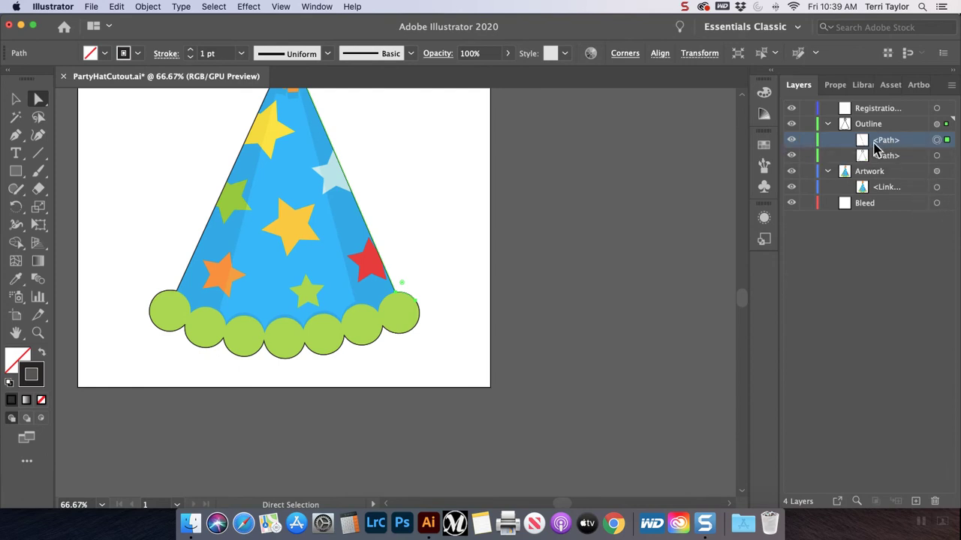
Move the outline copy into the Bleed layer and select it there.
left_click_drag(861, 154, 856, 207)
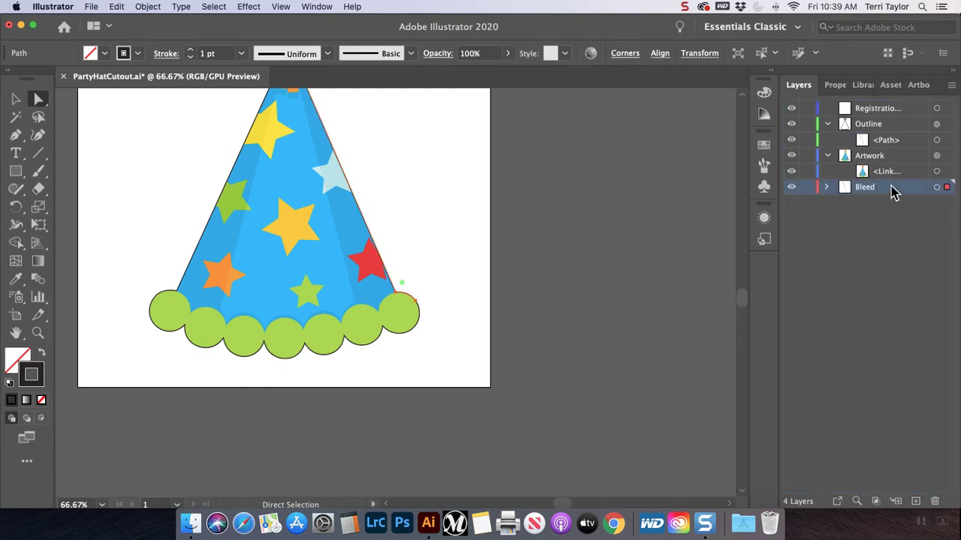
left_click(826, 186)
left_click(872, 207)
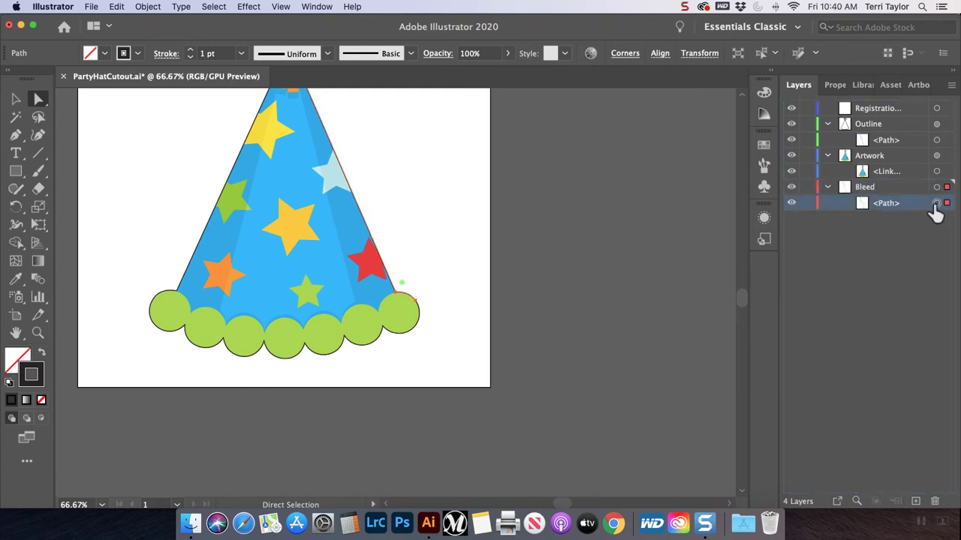
left_click(936, 204)
Give the bleed path a blue stroke at 6 pt.
left_click(137, 54)
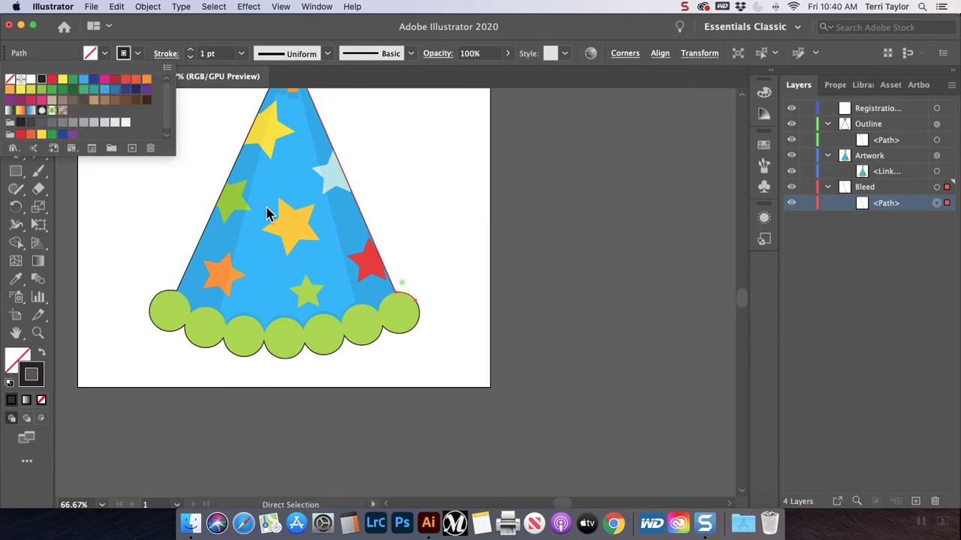
left_click(83, 81)
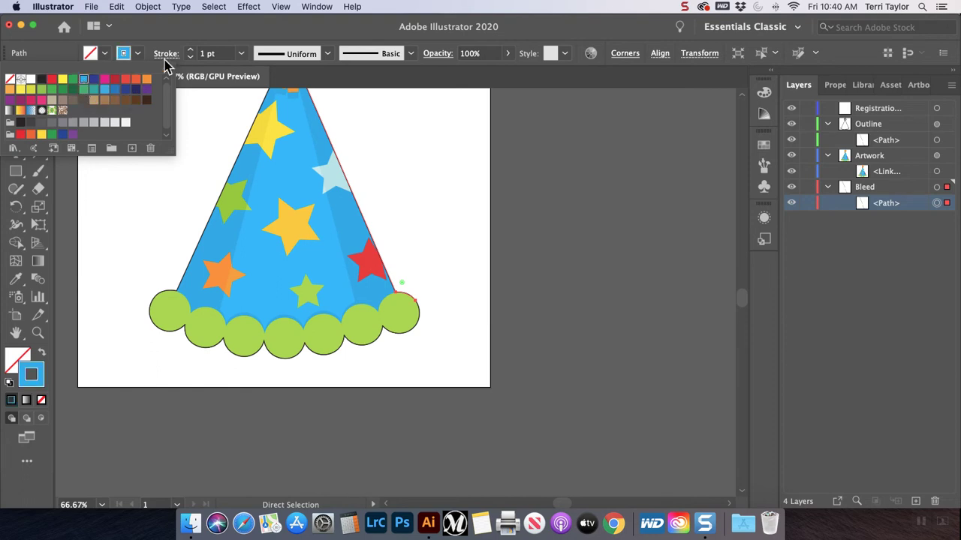
left_click(191, 57)
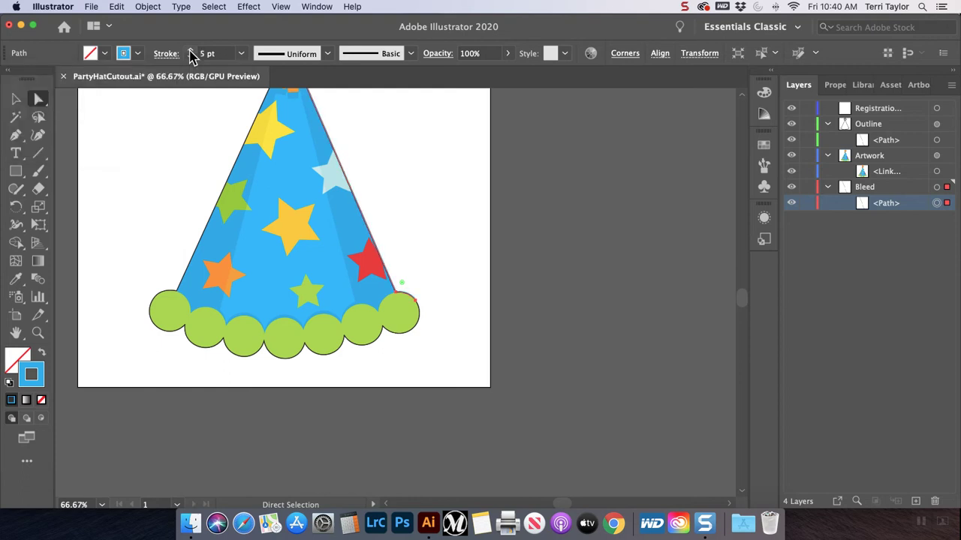
left_click(190, 51)
key("v")
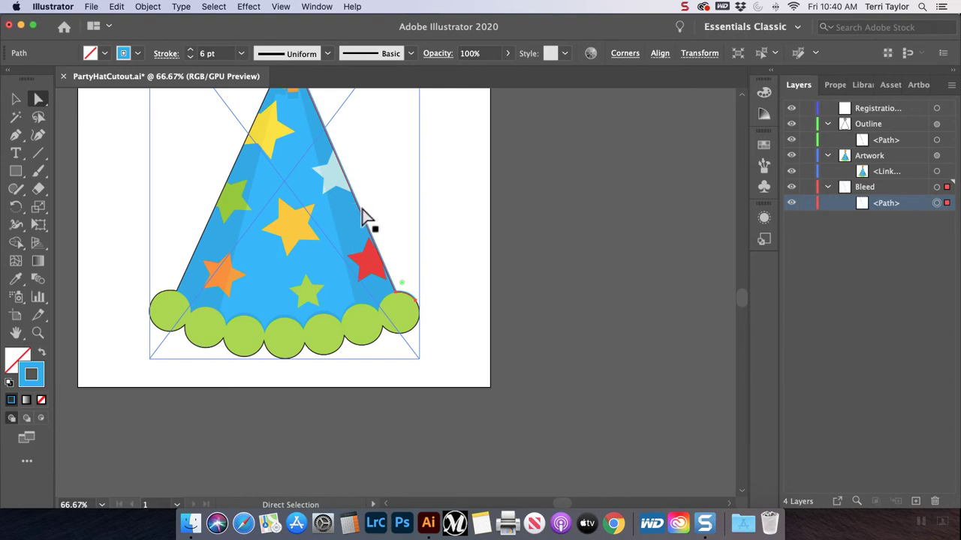
Switch back to Direct Selection and hide the blue bleed path.
scroll(377, 215, "up", 5)
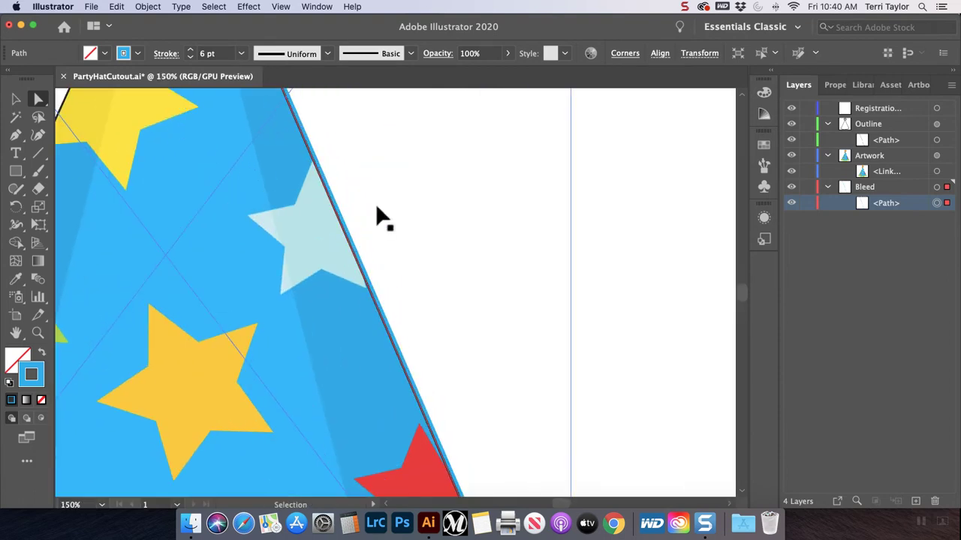
key("a")
scroll(285, 206, "left", 5)
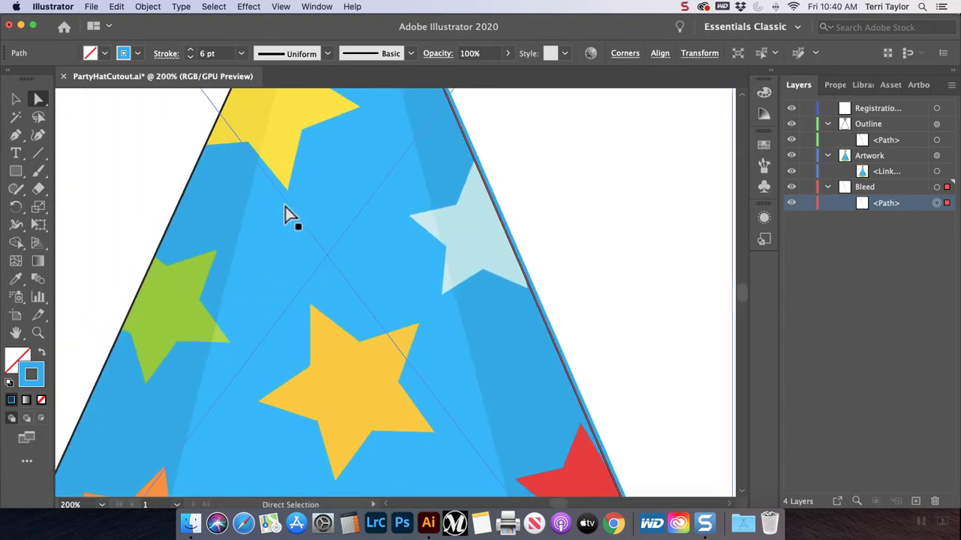
scroll(286, 214, "down", 5)
scroll(285, 214, "left", 2)
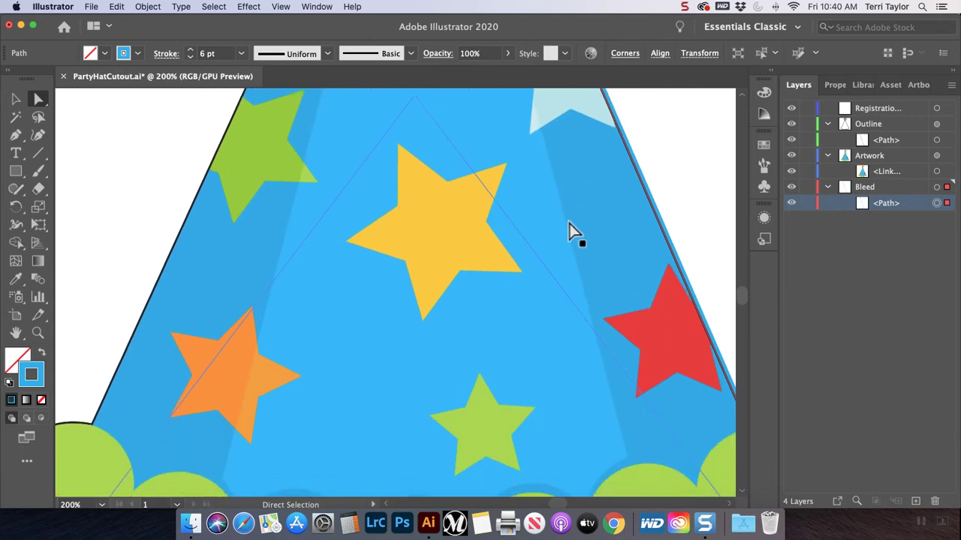
left_click(791, 204)
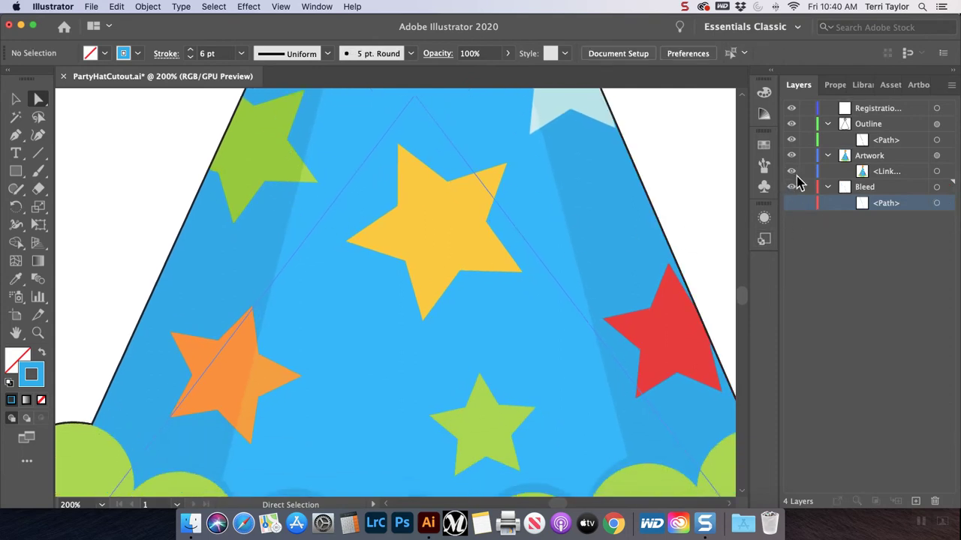
Hide the hat artwork and Outline layers and show the bleed path again.
left_click(791, 171)
left_click(791, 139)
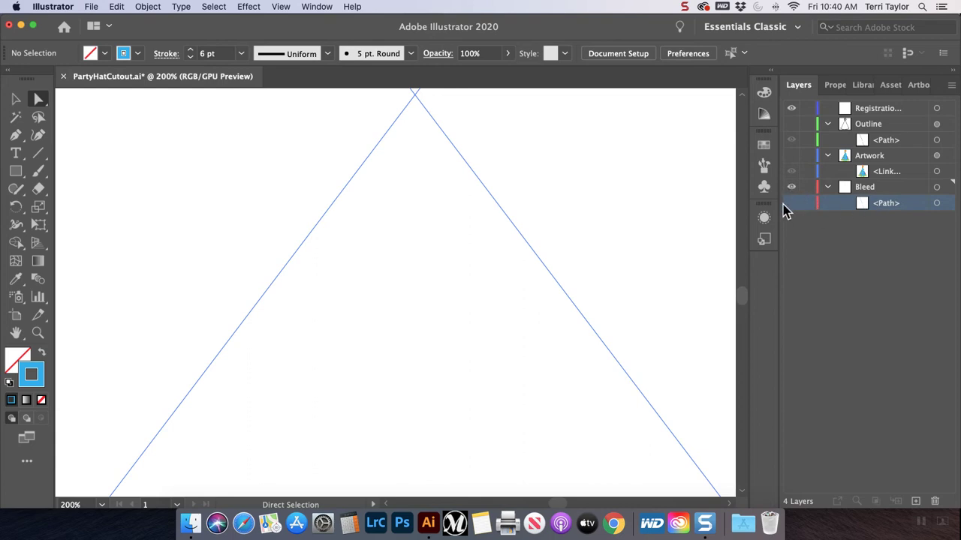
left_click(791, 203)
Delete the bleed path, then show and select the hat outline path.
left_click(935, 203)
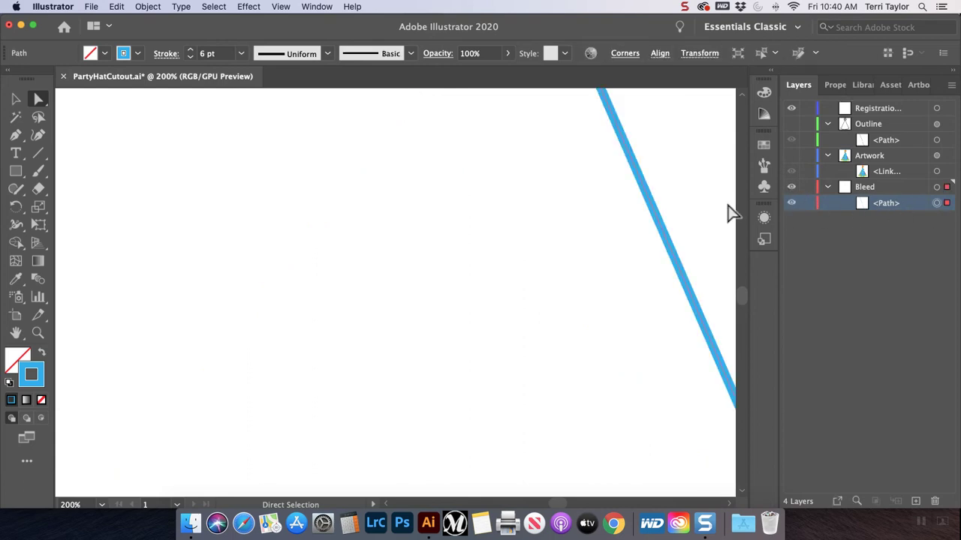
key("super+minus")
key("super+minus")
key("super+minus")
key("super+minus")
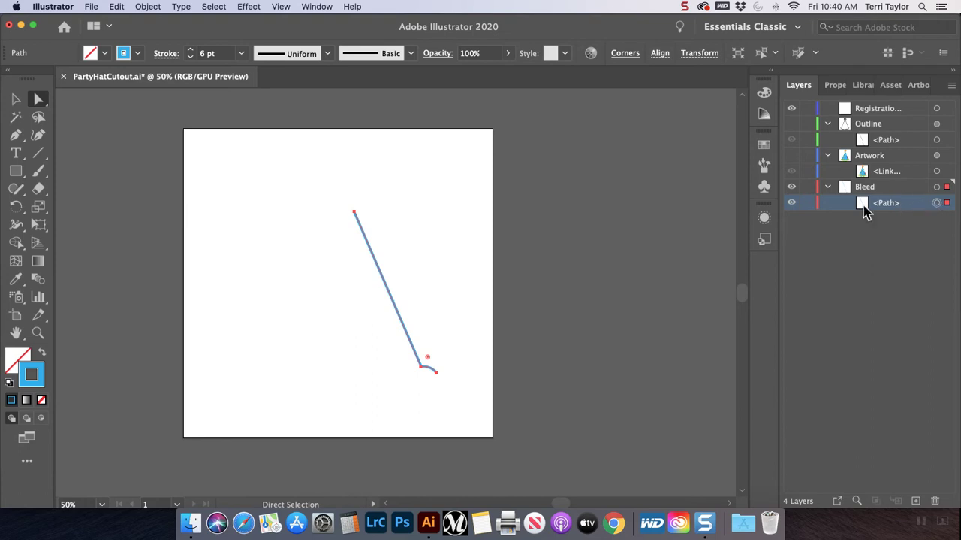
left_click(934, 501)
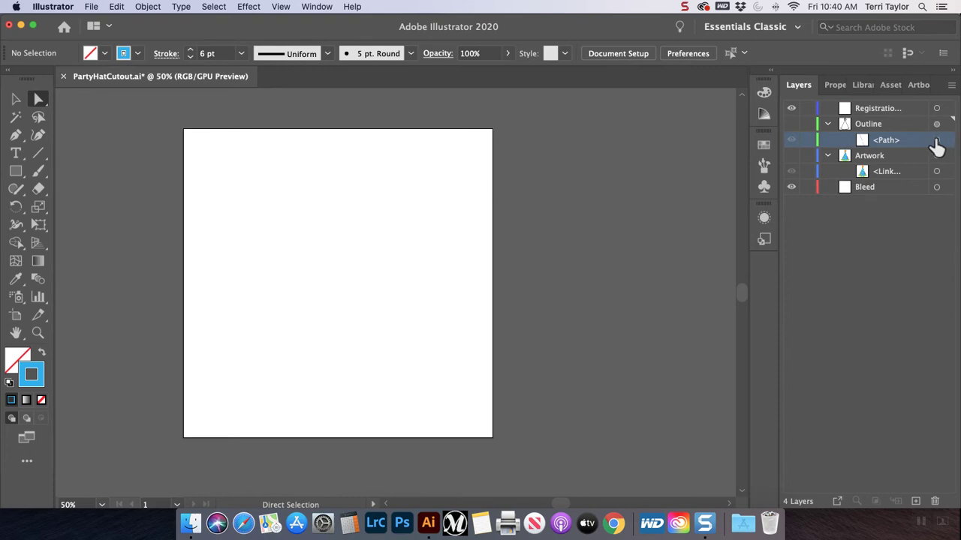
left_click(791, 124)
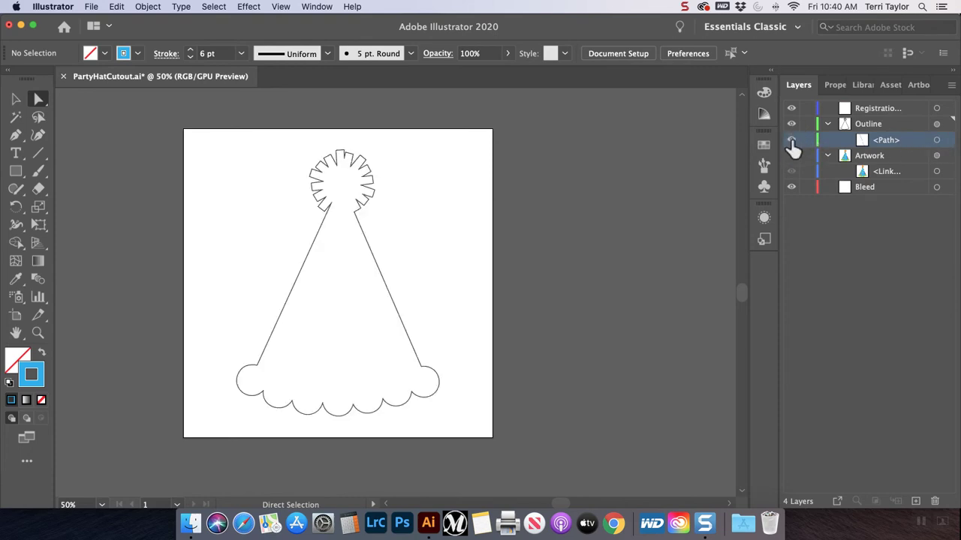
left_click(937, 143)
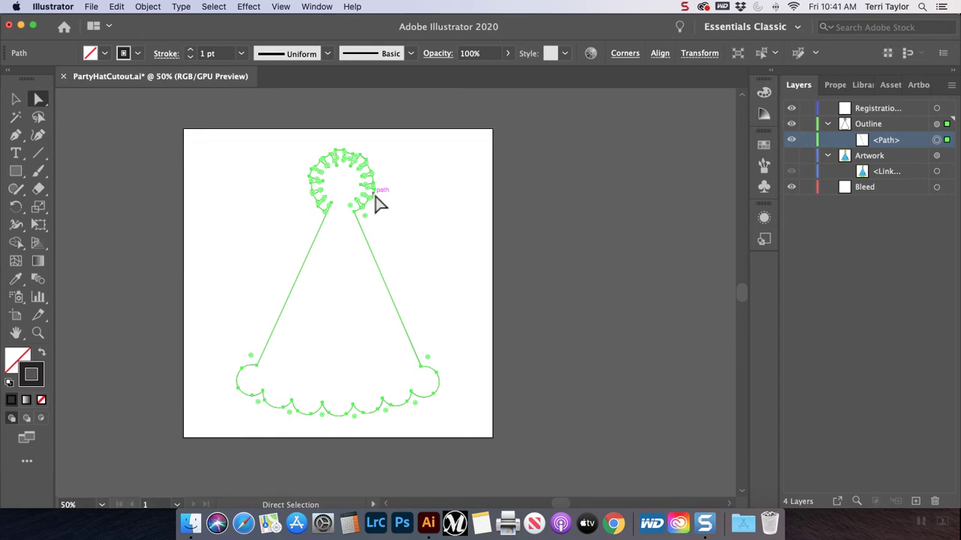
Copy the hat outline path and paste it in front of the original.
left_click(116, 7)
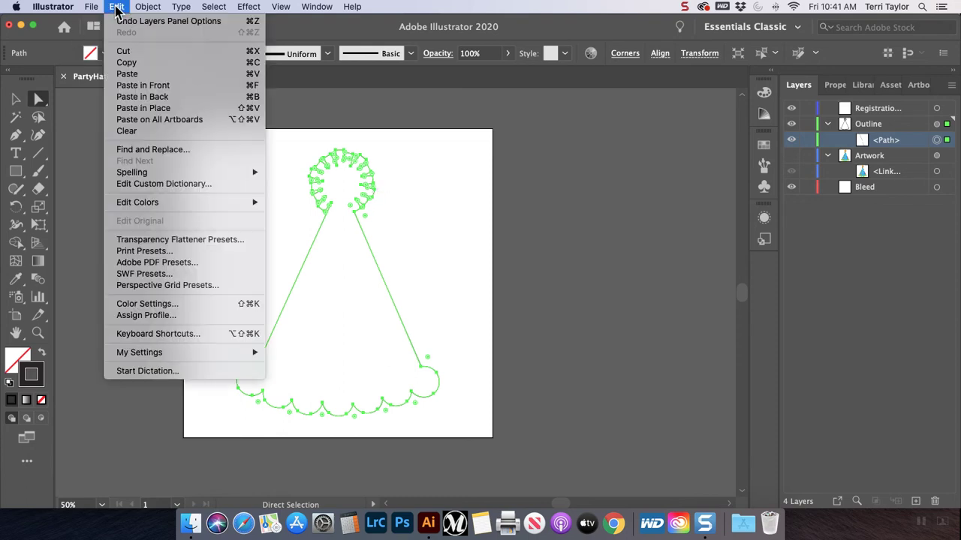
left_click(125, 63)
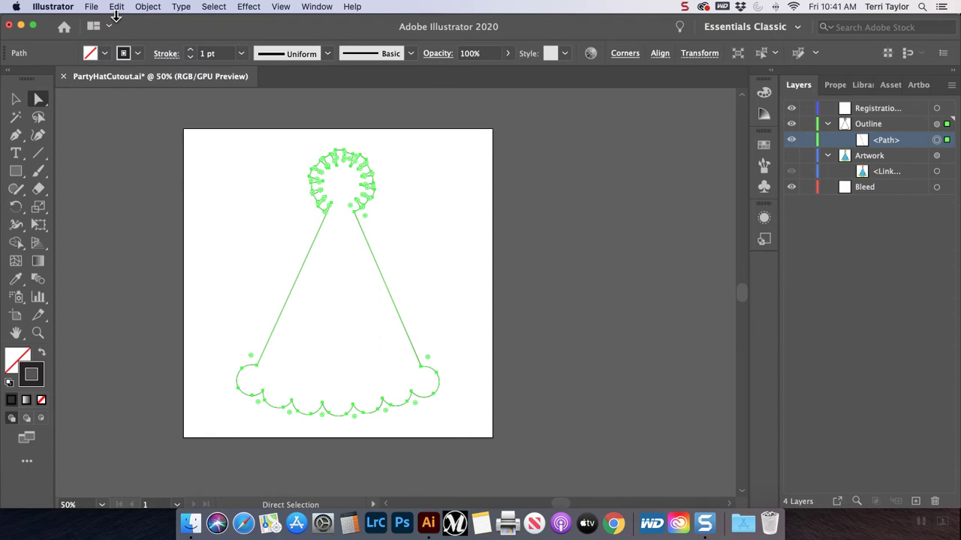
left_click(117, 8)
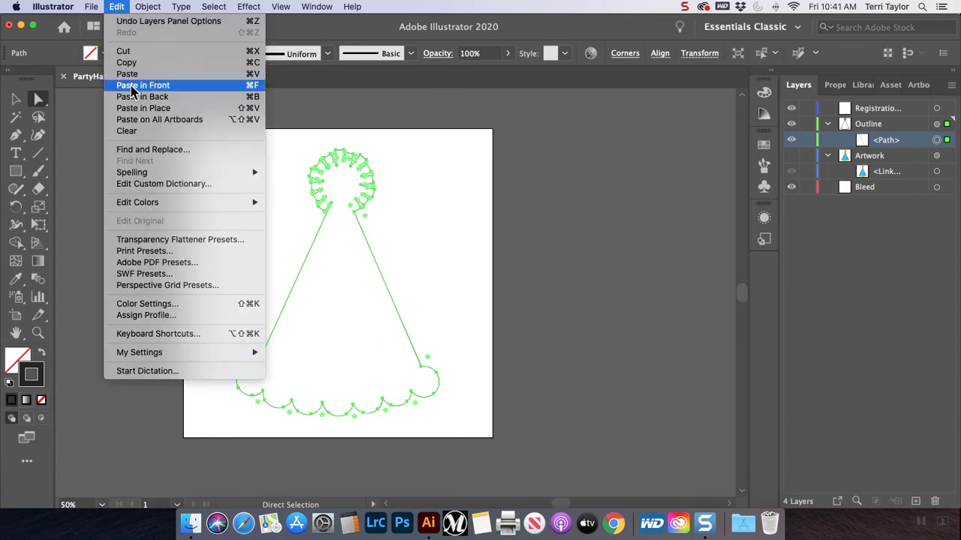
left_click(130, 85)
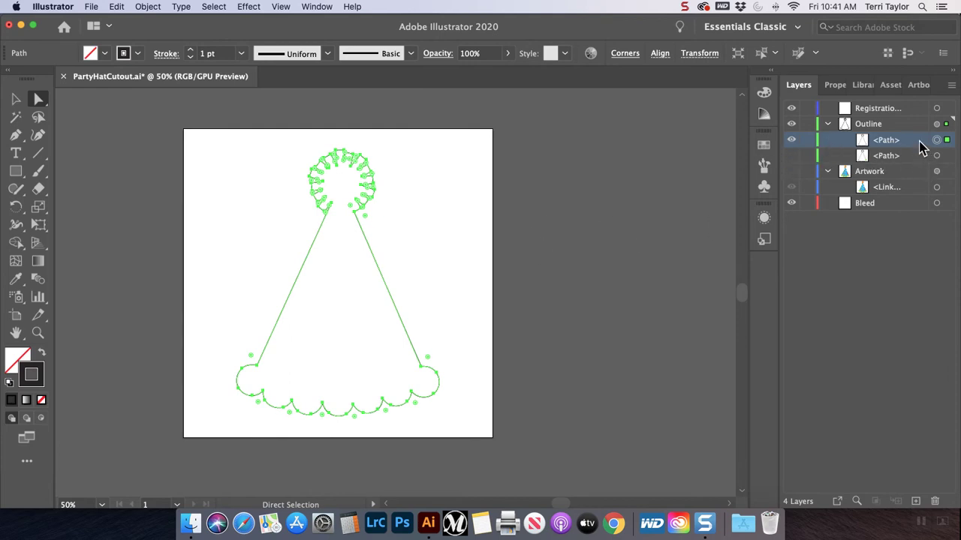
Give the copy a blue 5 pt stroke and move it into the Bleed layer.
left_click(137, 56)
left_click(83, 79)
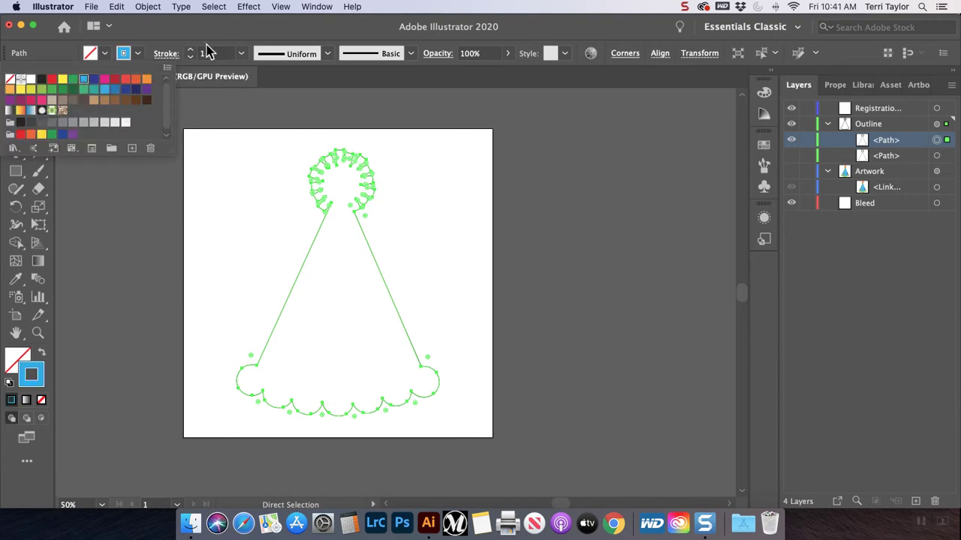
left_click(190, 50)
left_click(190, 50)
left_click(191, 50)
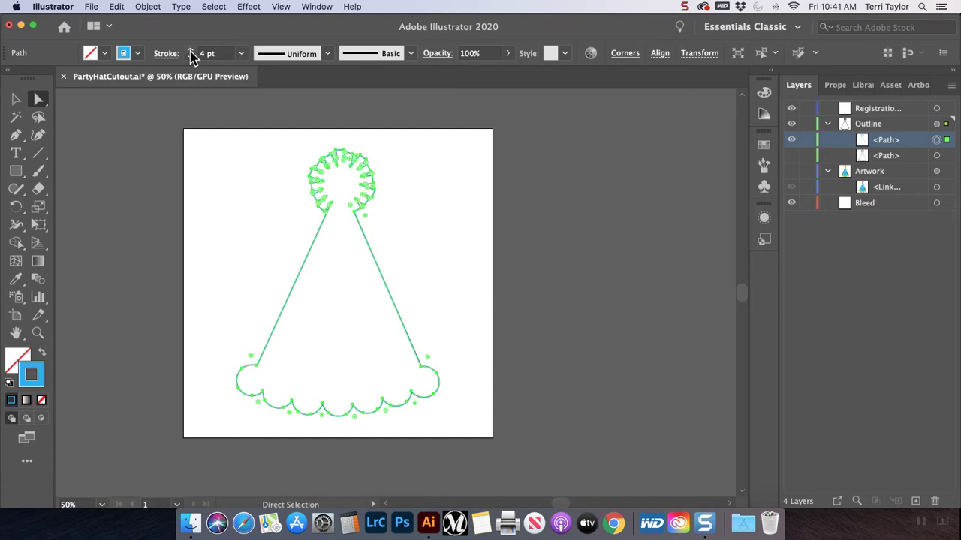
left_click(191, 51)
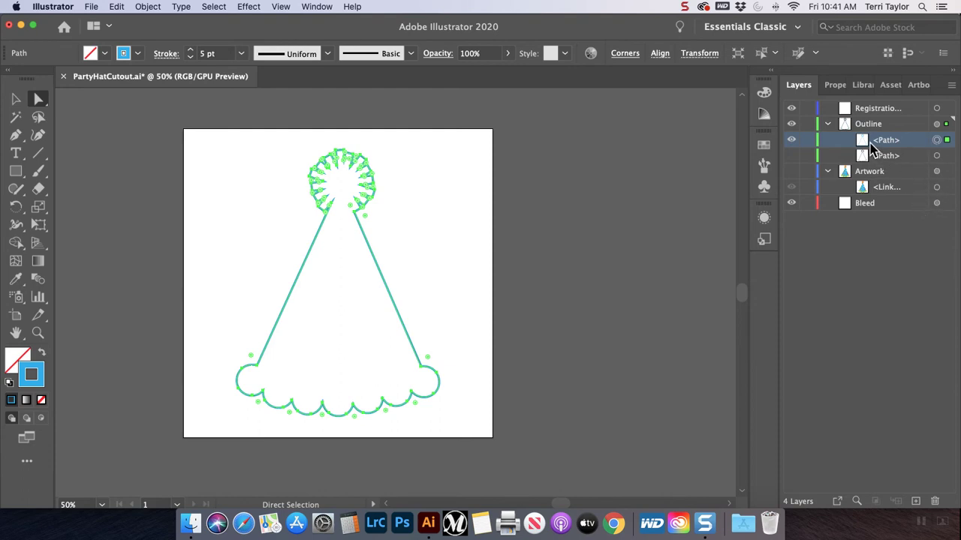
left_click_drag(869, 143, 859, 199)
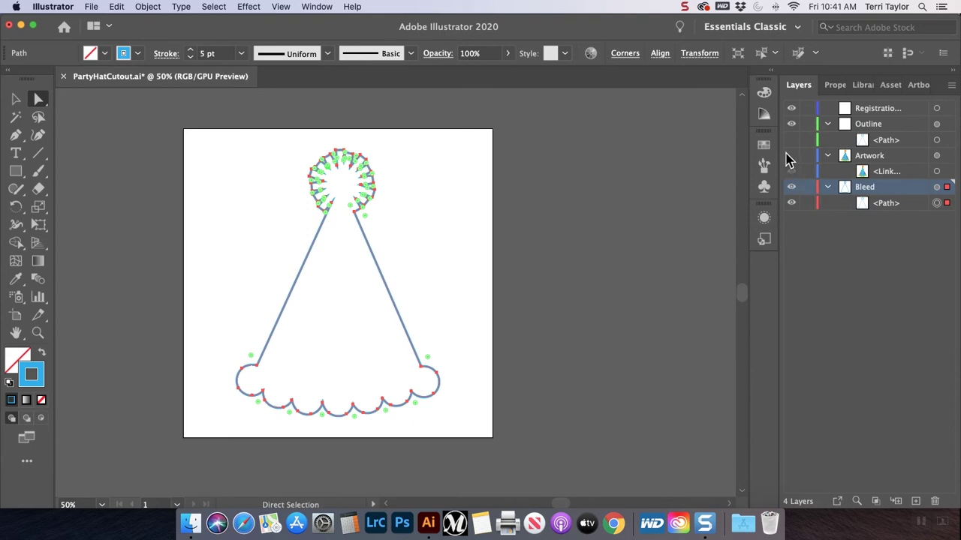
Show the hat artwork again, make Registration the active layer, and zoom out to the whole hat.
left_click(791, 155)
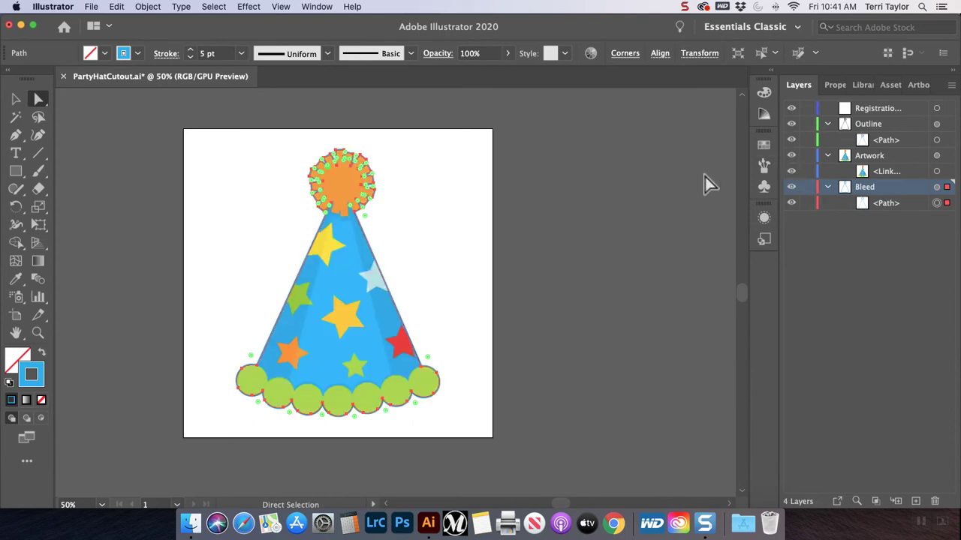
key("super+minus")
key("super+plus")
key("super+plus")
key("super+plus")
key("super+plus")
key("super+plus")
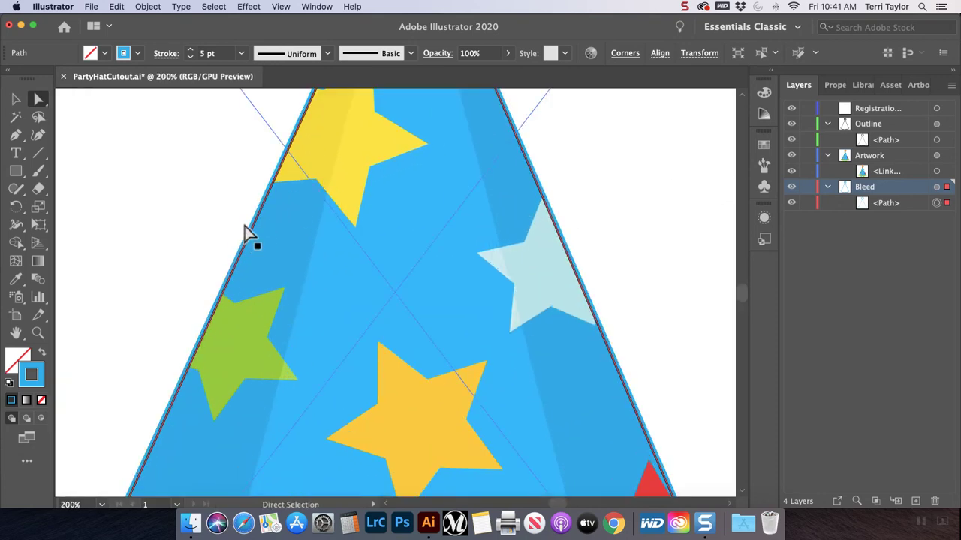
scroll(247, 236, "up", 5)
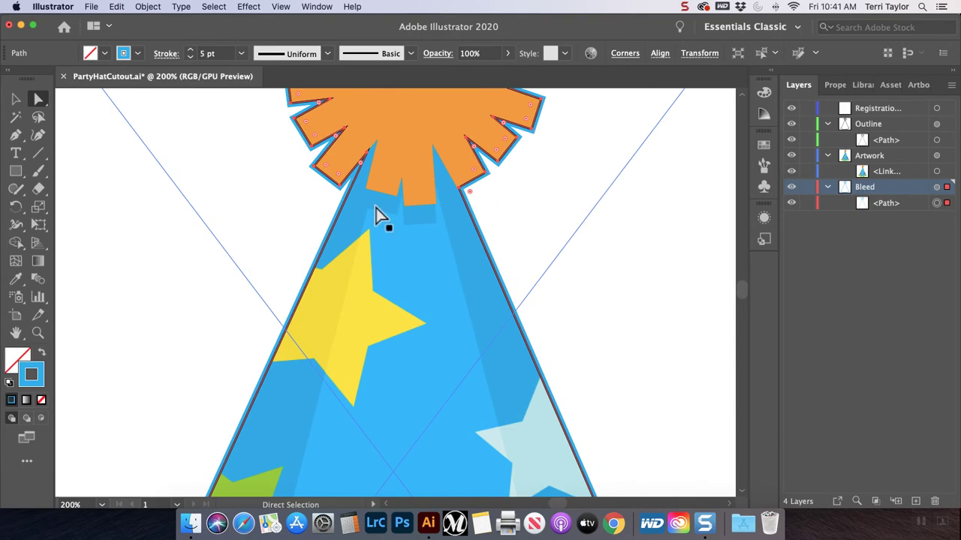
scroll(380, 216, "up", 4)
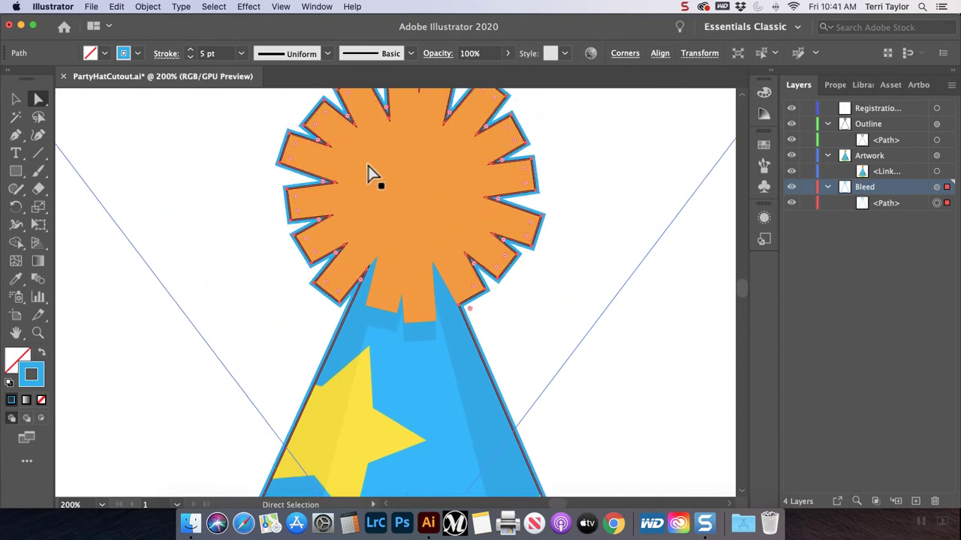
scroll(364, 193, "down", 12)
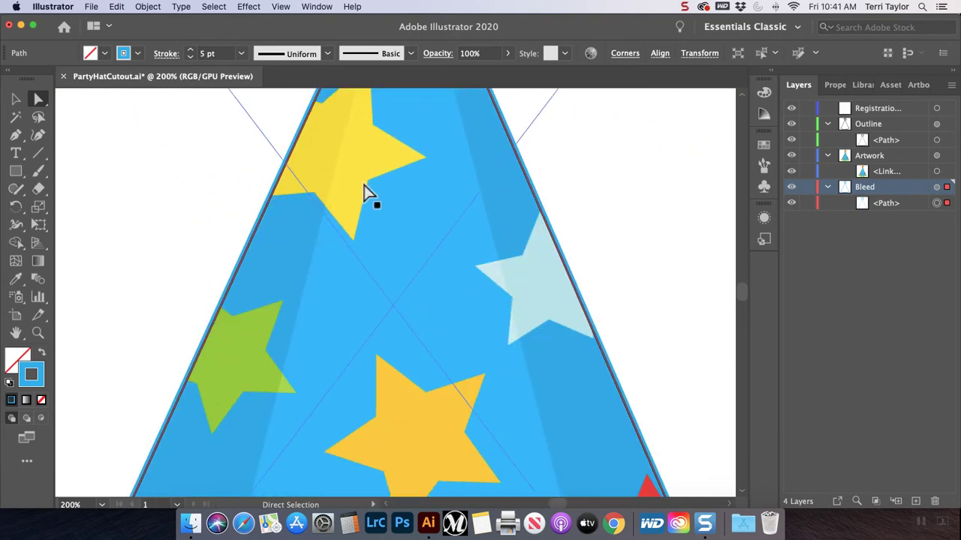
scroll(364, 193, "up", 3)
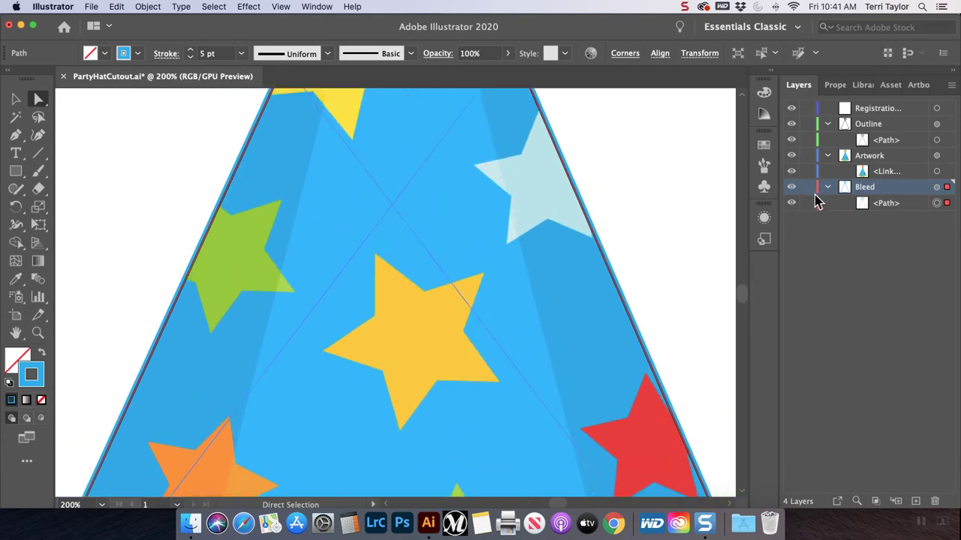
left_click(870, 111)
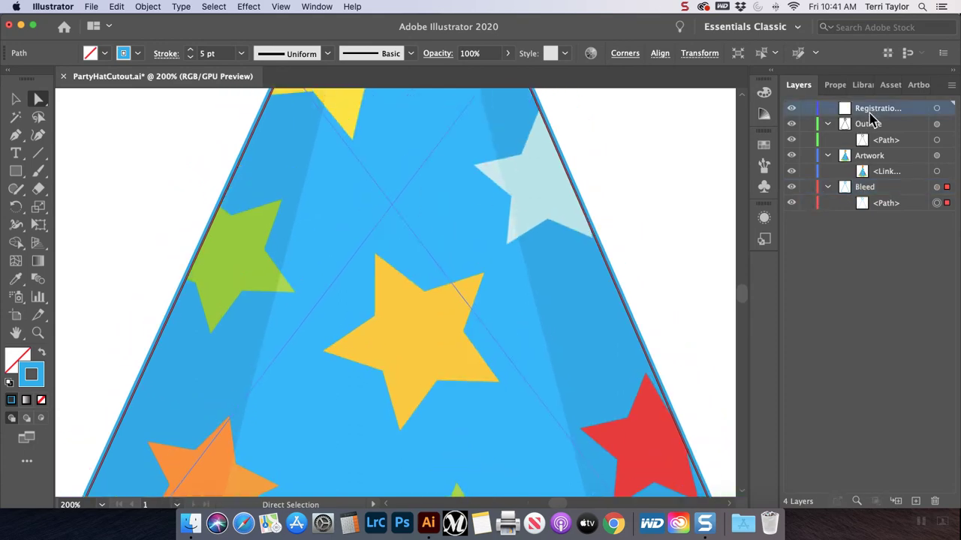
key("super+minus")
key("super+minus")
key("super+minus")
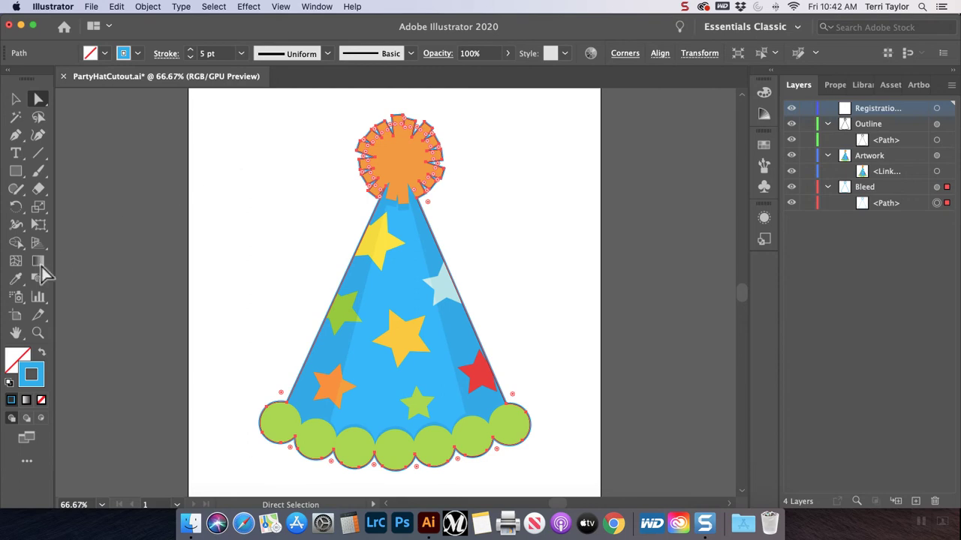
Draw a 0.17 in circle near the artboard's top-left corner with the Ellipse Tool.
left_click(25, 187)
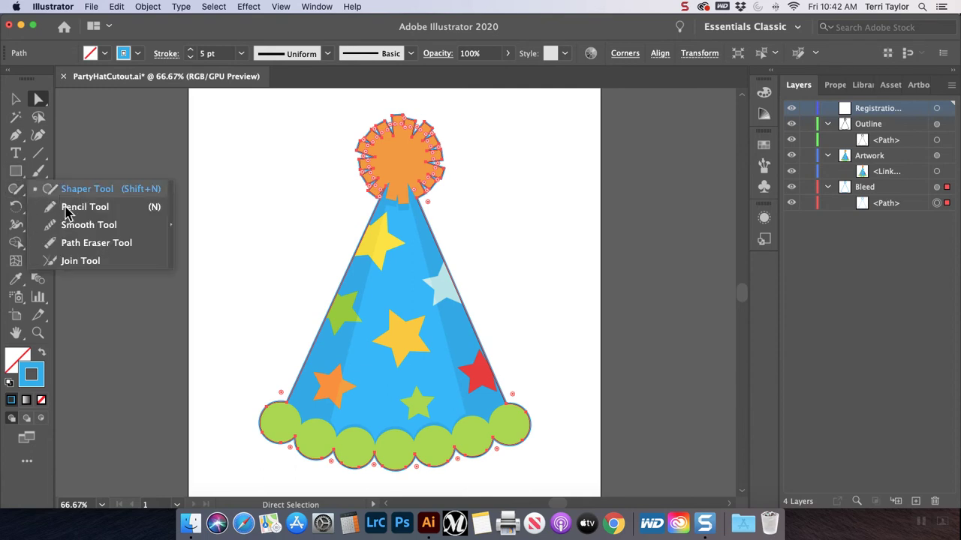
left_click(18, 174)
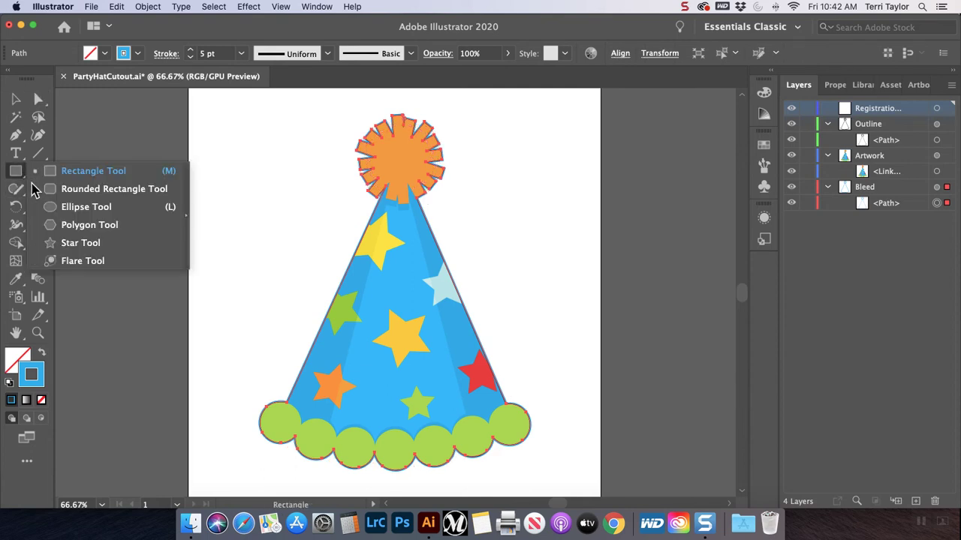
left_click(70, 207)
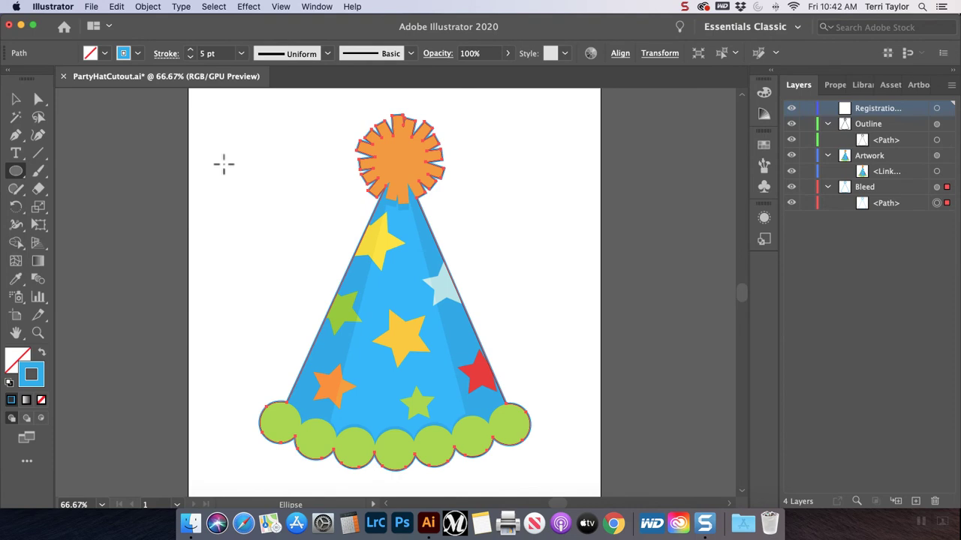
key("super+equal")
key("super+equal")
scroll(224, 164, "up", 5)
scroll(224, 164, "left", 3)
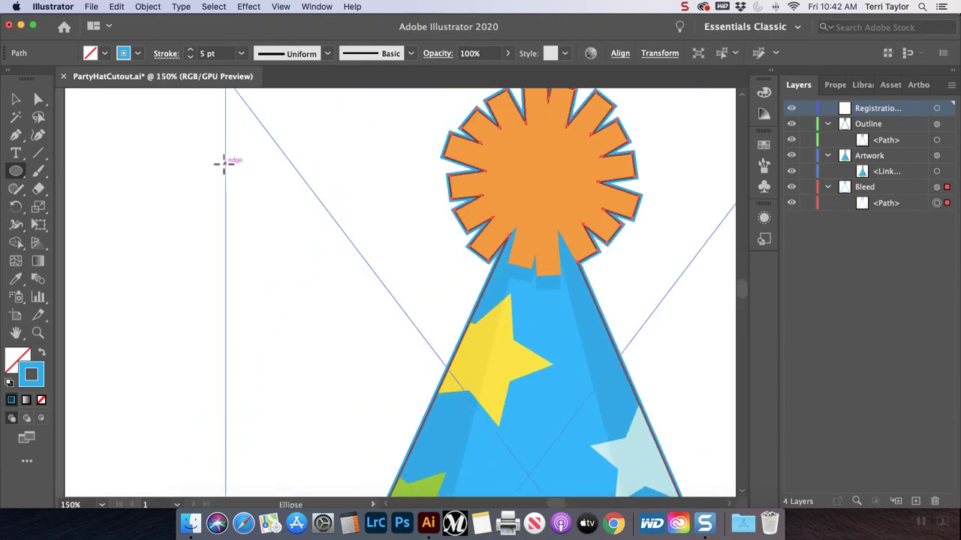
scroll(223, 164, "up", 4)
scroll(224, 163, "left", 1)
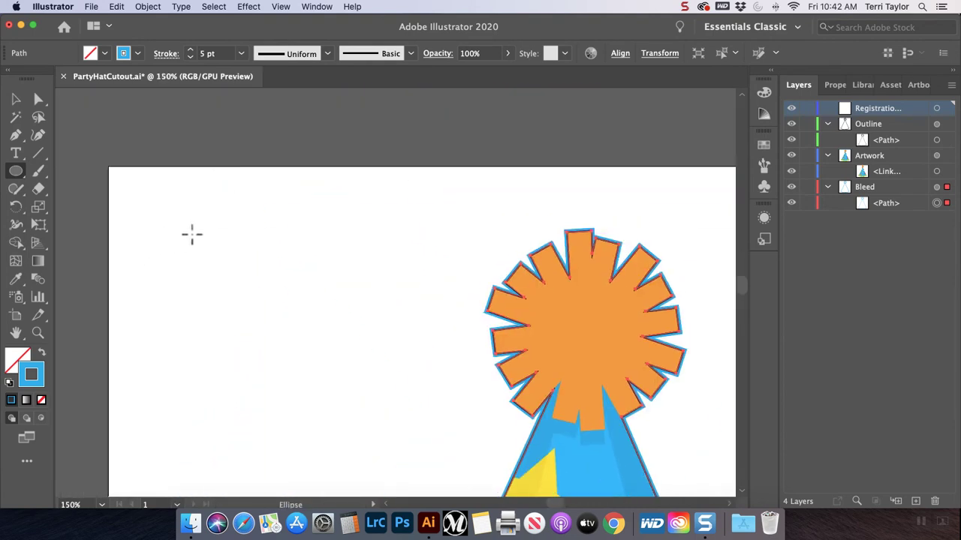
left_click_drag(190, 233, 203, 245)
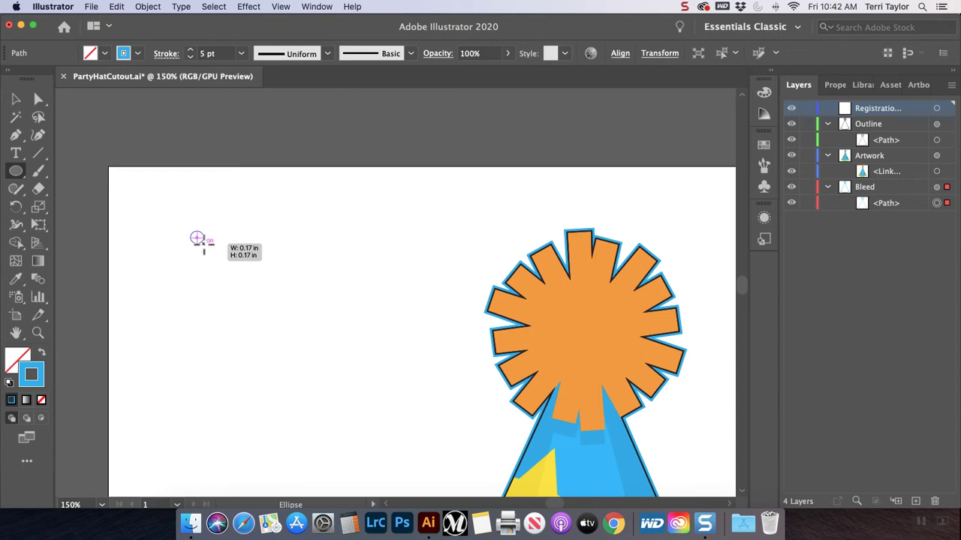
left_click_drag(204, 245, 203, 245)
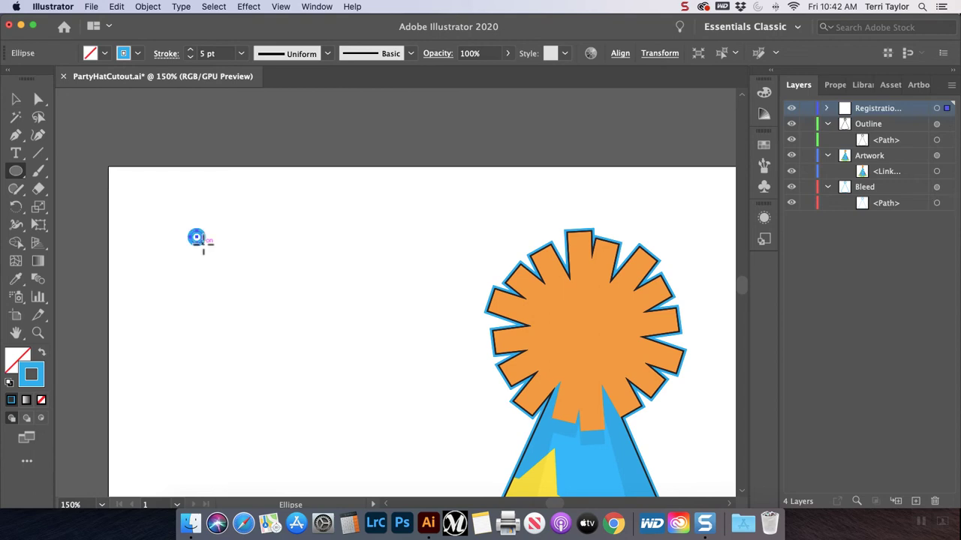
Set the circle's stroke to None and its fill to Black.
left_click(137, 54)
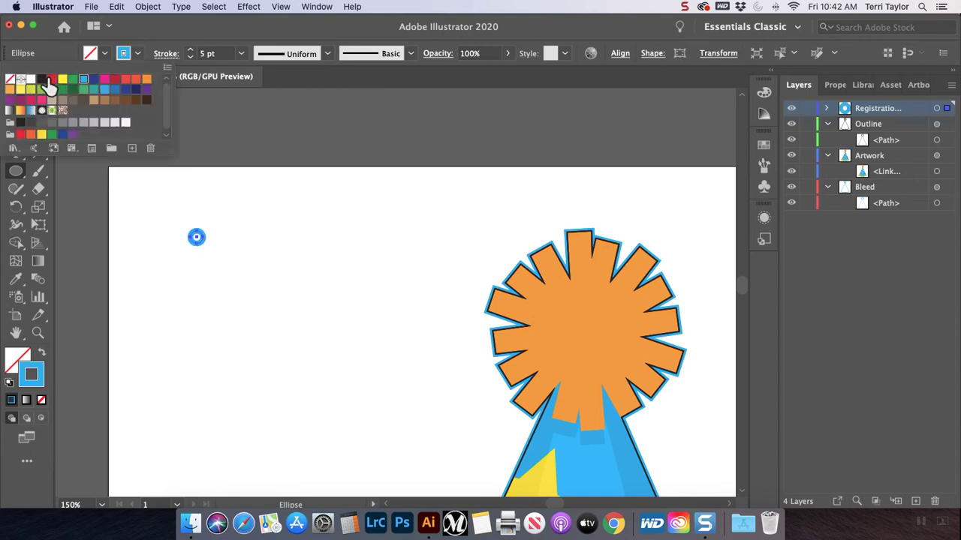
left_click(11, 79)
left_click(104, 54)
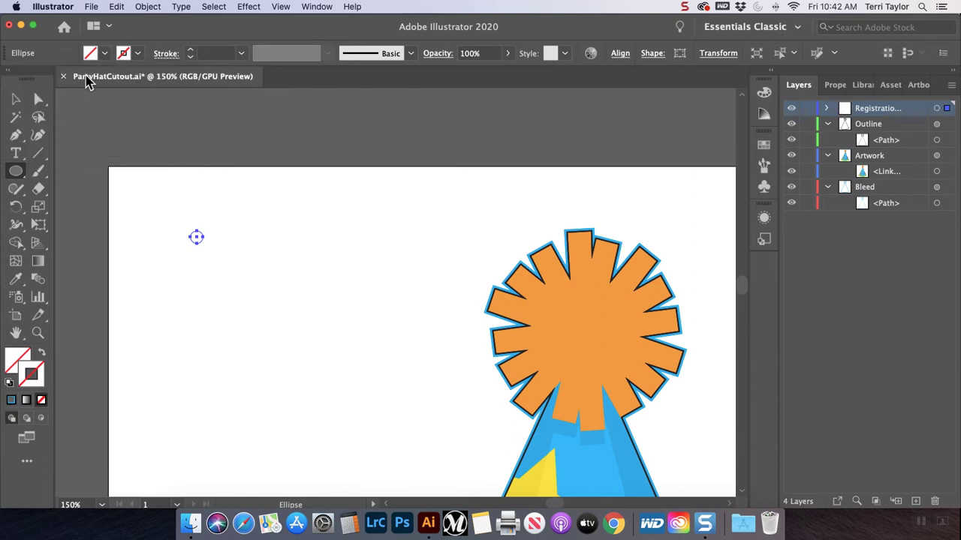
left_click(105, 53)
left_click(42, 79)
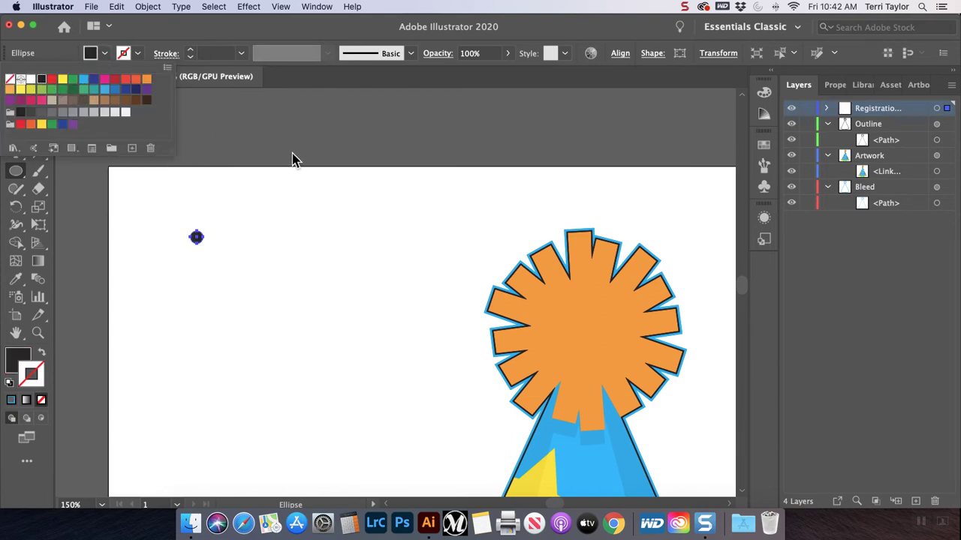
left_click(116, 7)
left_click(117, 7)
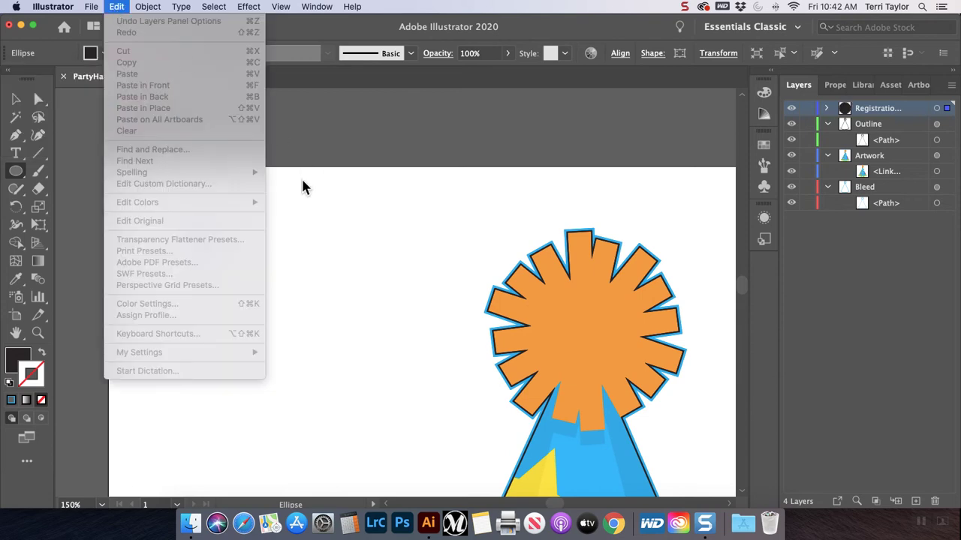
Select the dot's <Ellipse> in the expanded Registration layer and copy it.
left_click(890, 125)
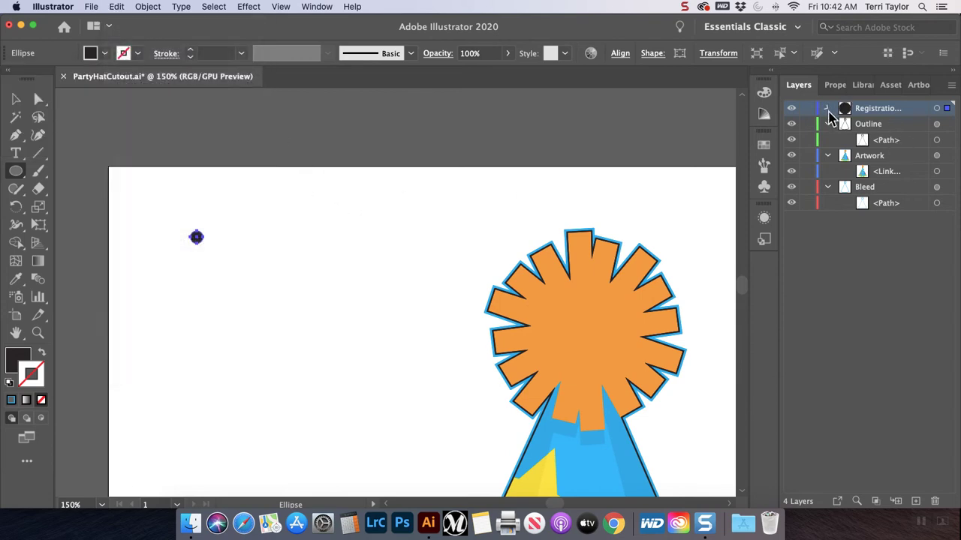
left_click(827, 109)
left_click(888, 125)
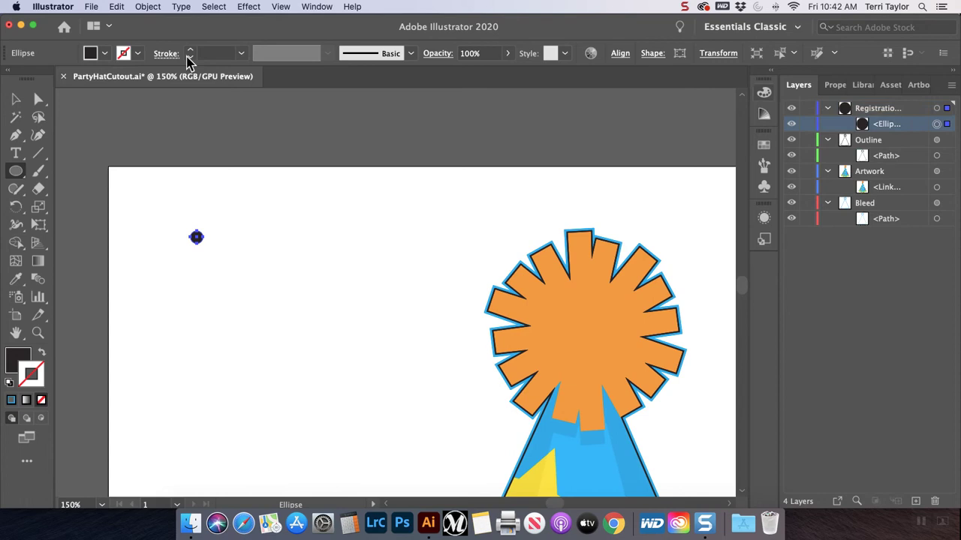
left_click(117, 6)
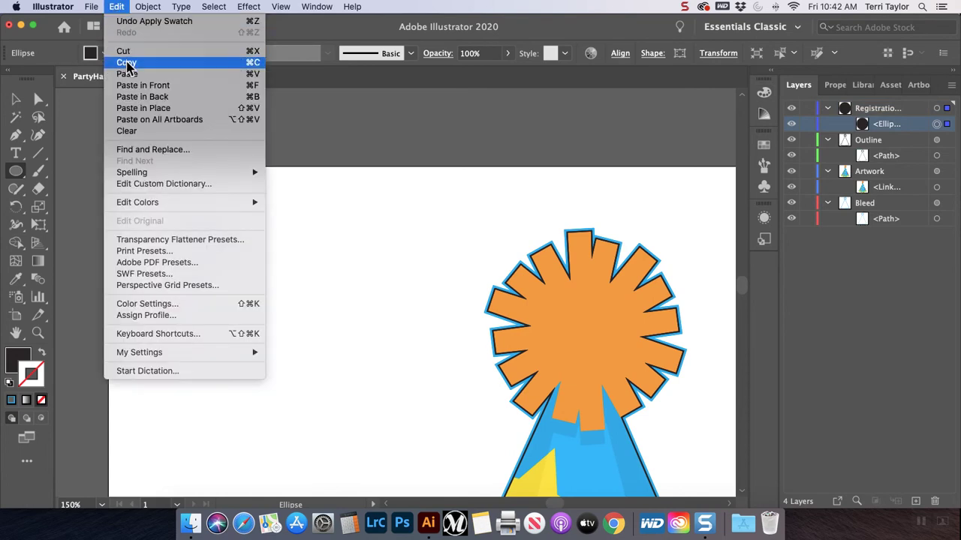
left_click(127, 63)
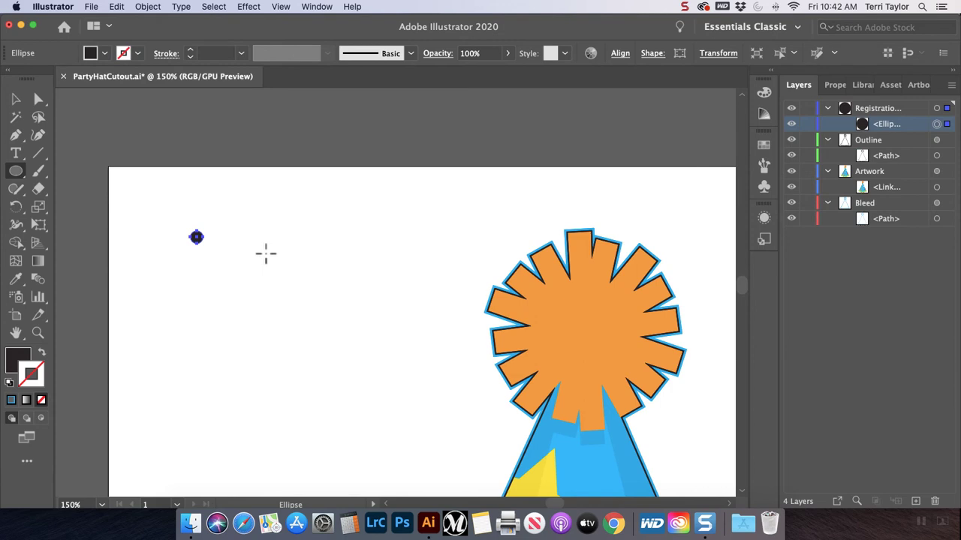
key("super")
Paste four copies of the black dot and move two to the top-right and bottom-left corners.
key("super+v")
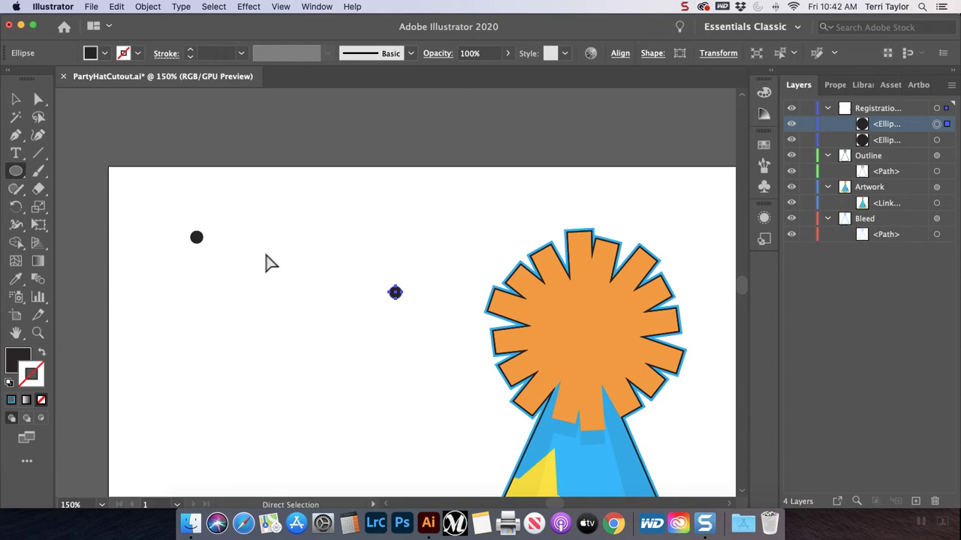
key("super+v")
key("super+v")
key("super+v")
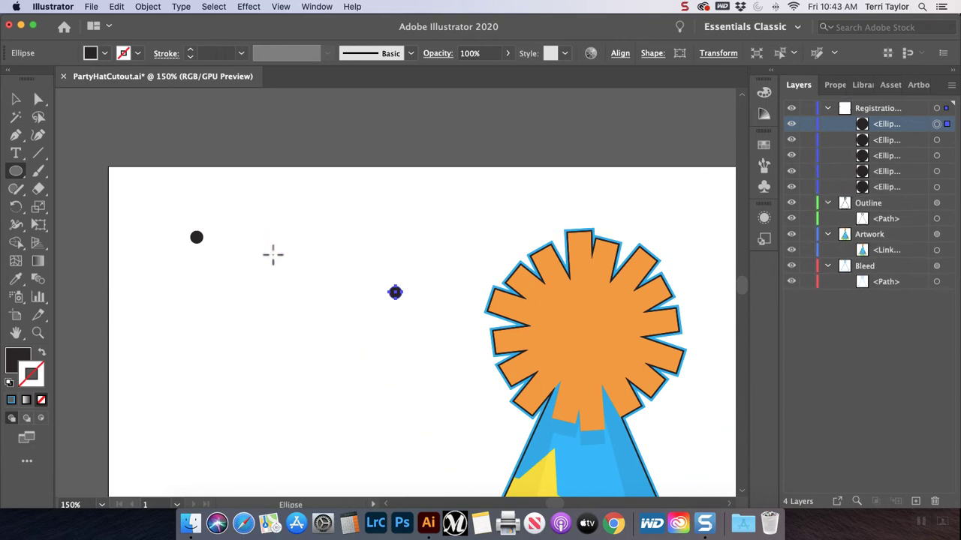
key("v")
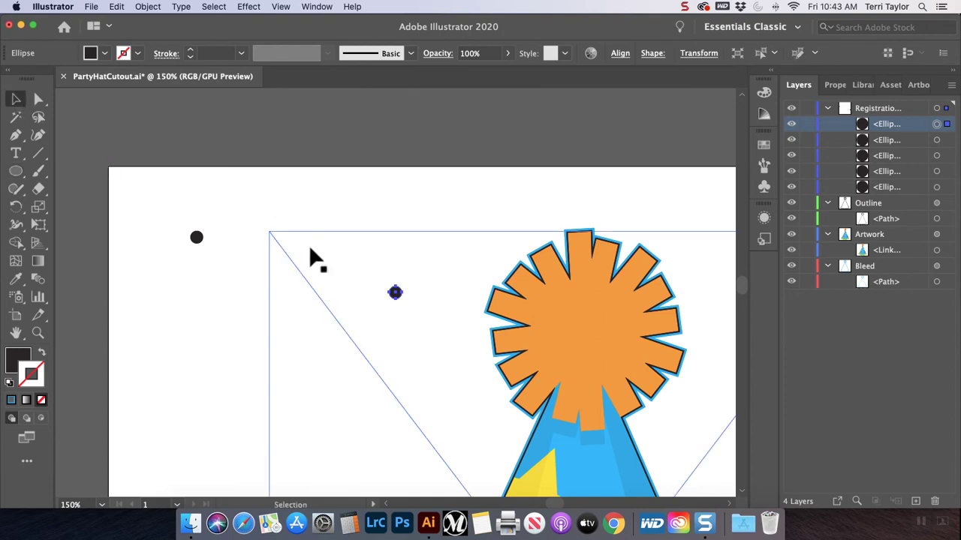
scroll(308, 244, "down", 2)
scroll(309, 245, "right", 1)
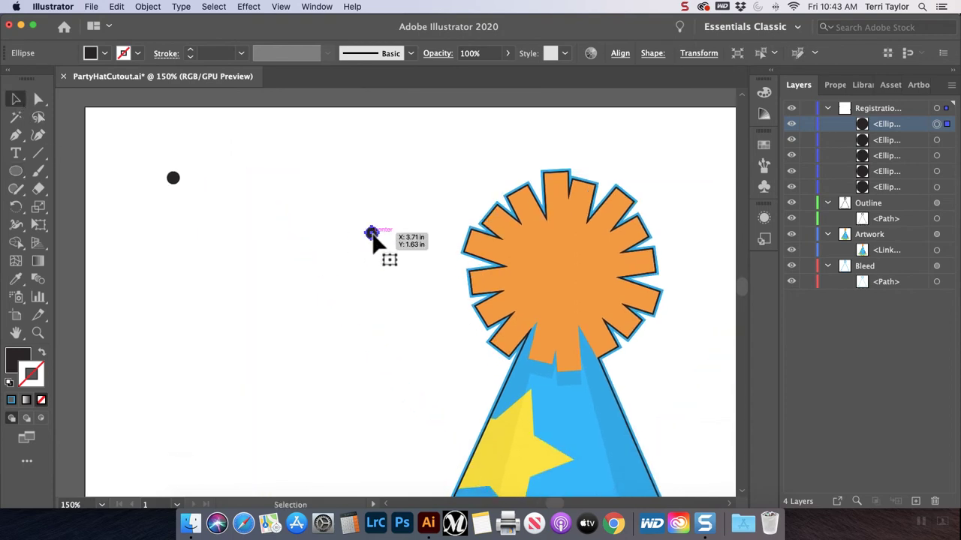
left_click_drag(372, 232, 680, 179)
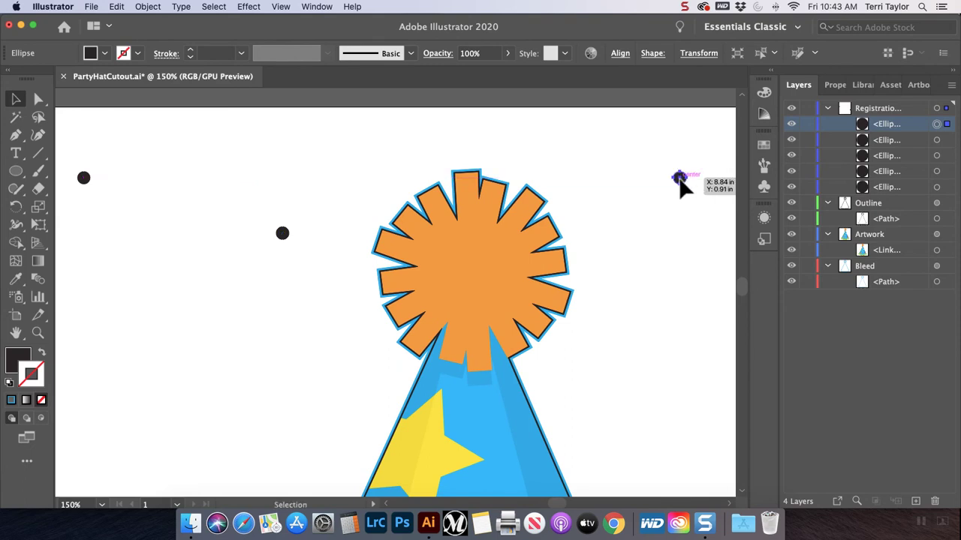
left_click_drag(283, 233, 89, 316)
Move the remaining two dots to the bottom-right corner and midway along the left edge.
scroll(145, 330, "up", 10)
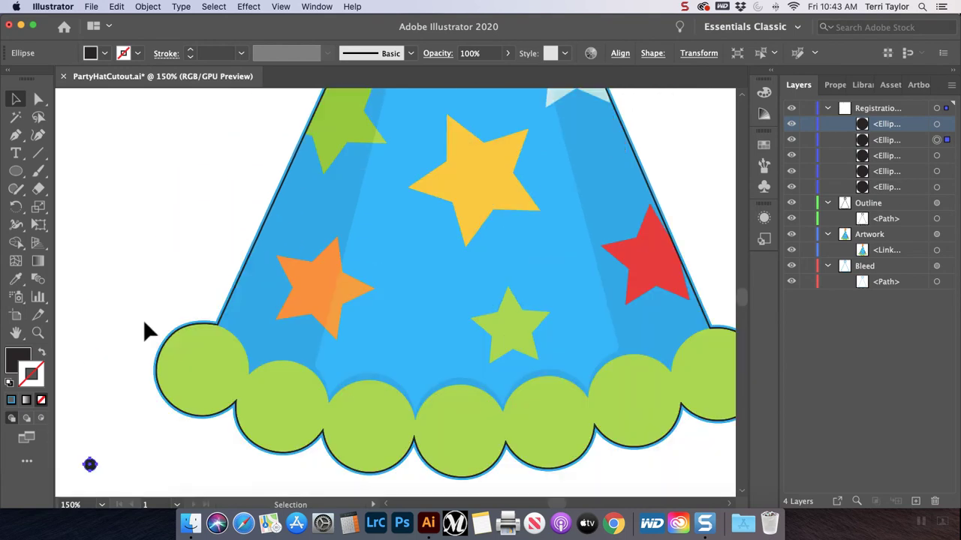
scroll(145, 330, "up", 6)
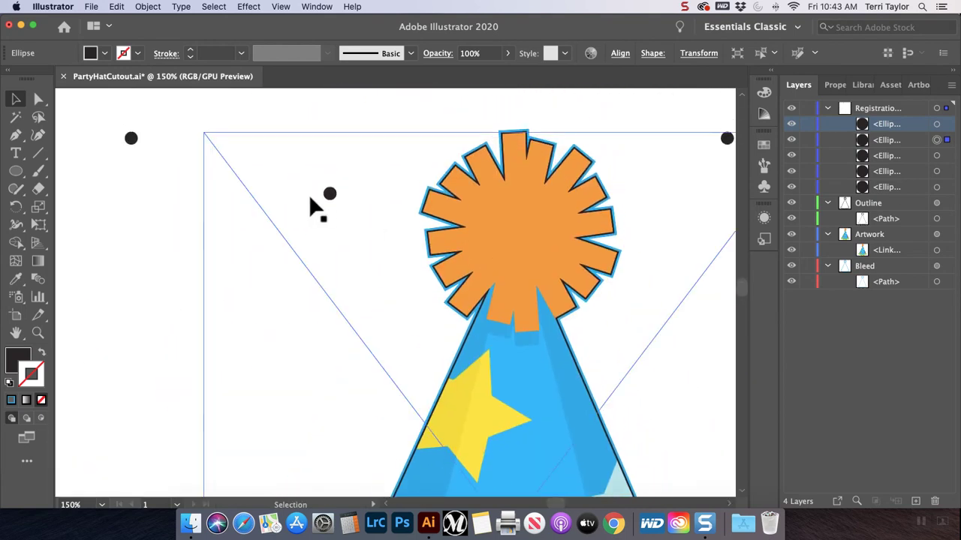
left_click_drag(329, 194, 707, 475)
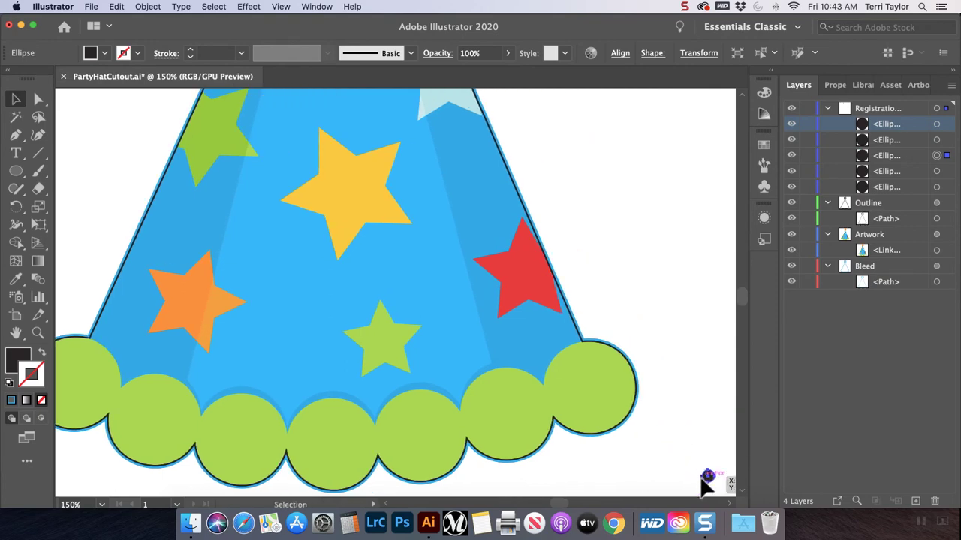
scroll(560, 411, "up", 10)
scroll(561, 410, "left", 3)
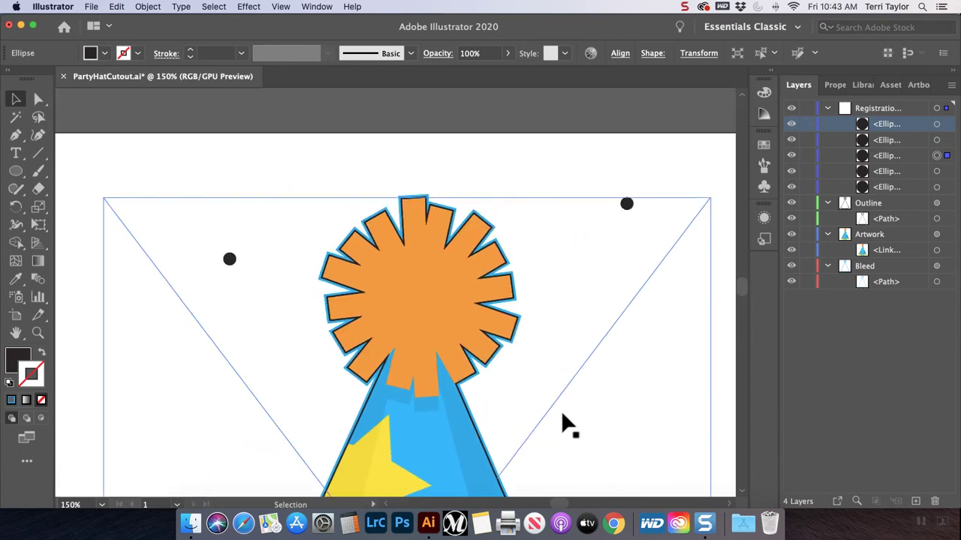
left_click_drag(278, 273, 78, 489)
key("super+minus")
key("super+minus")
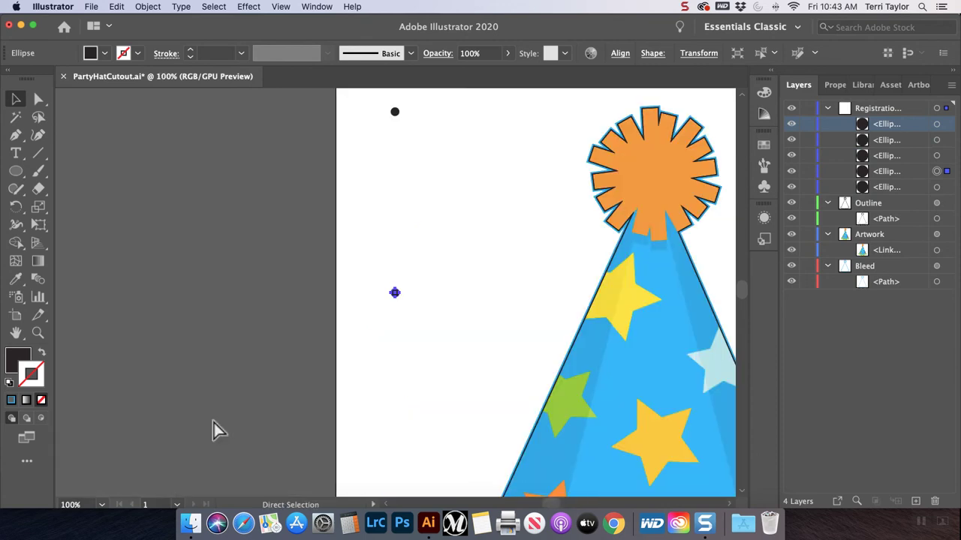
Nudge the left-edge dot down into line and shift the top-right dot further right.
key("super+minus")
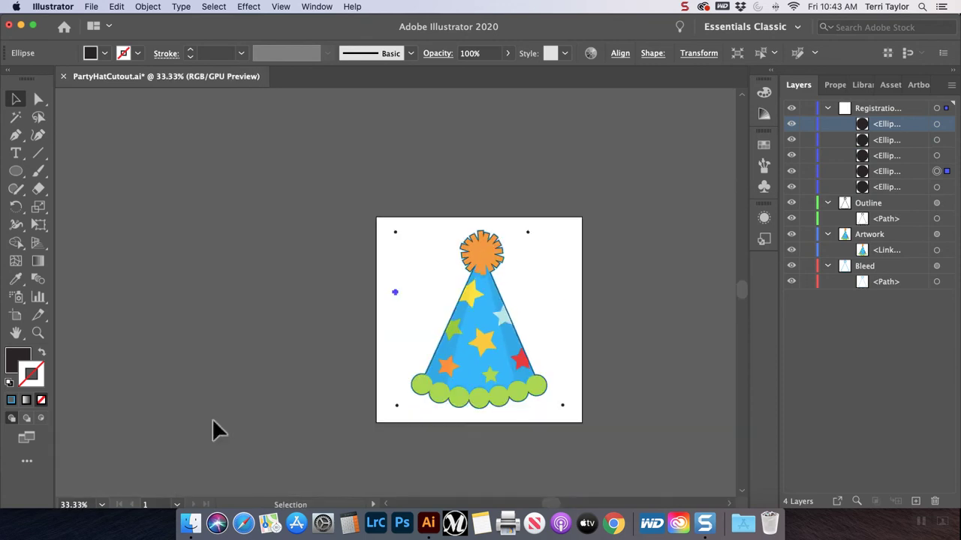
left_click(394, 304)
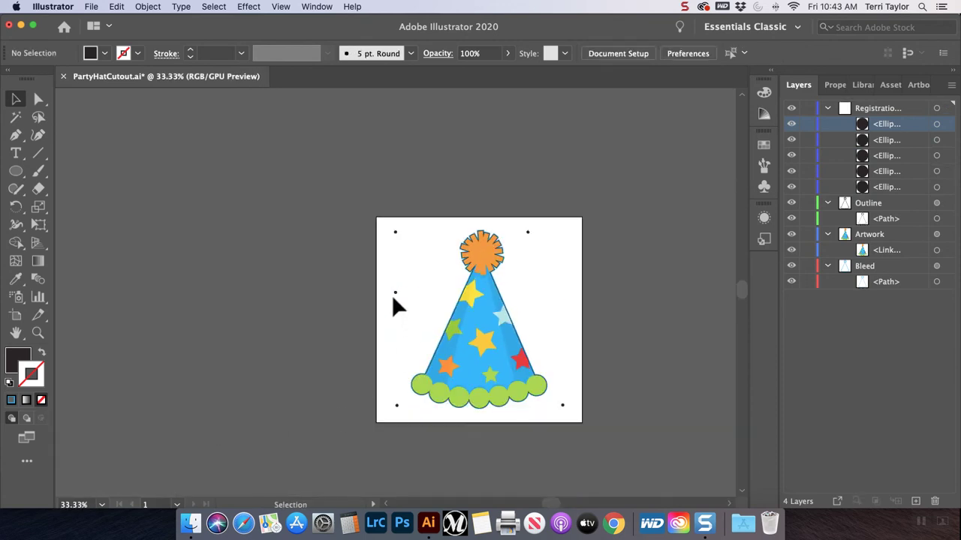
left_click_drag(394, 290, 394, 312)
left_click(562, 317)
left_click_drag(525, 232, 561, 233)
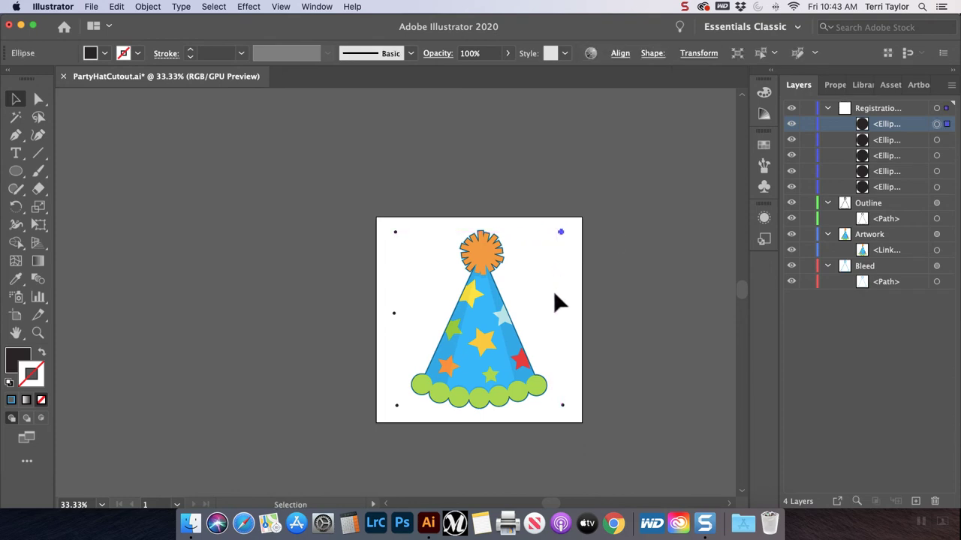
Collapse the Registration layer and select all five registration dots.
scroll(555, 300, "right", 5)
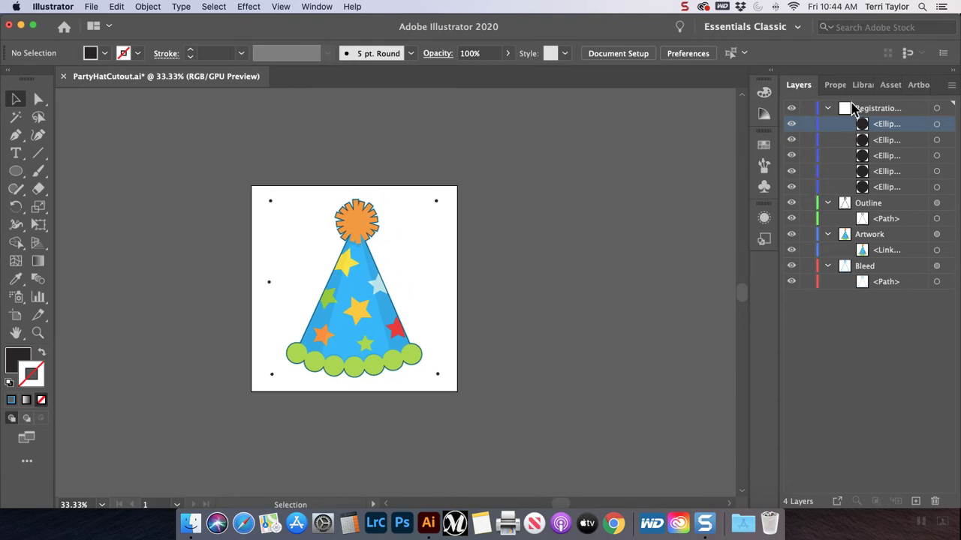
left_click(827, 108)
left_click(936, 109)
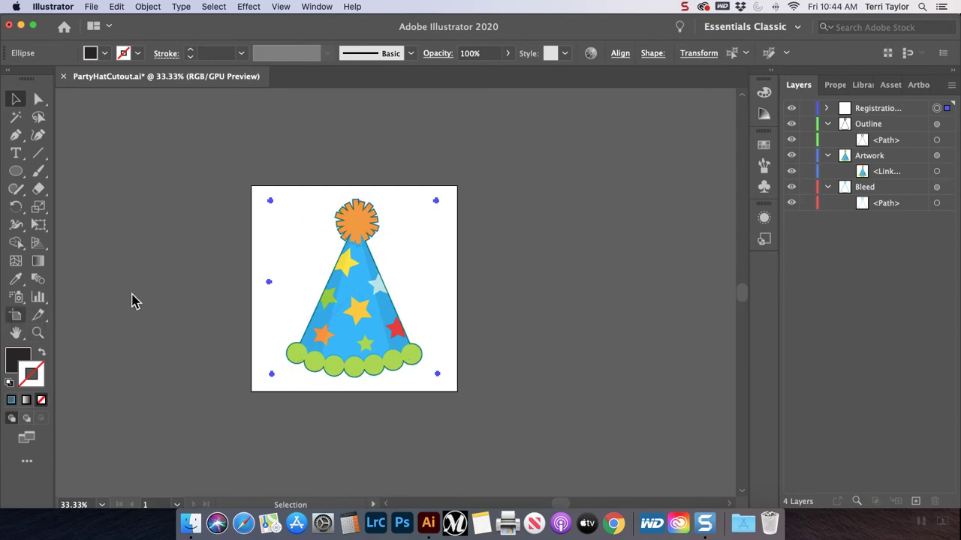
key("shift+o")
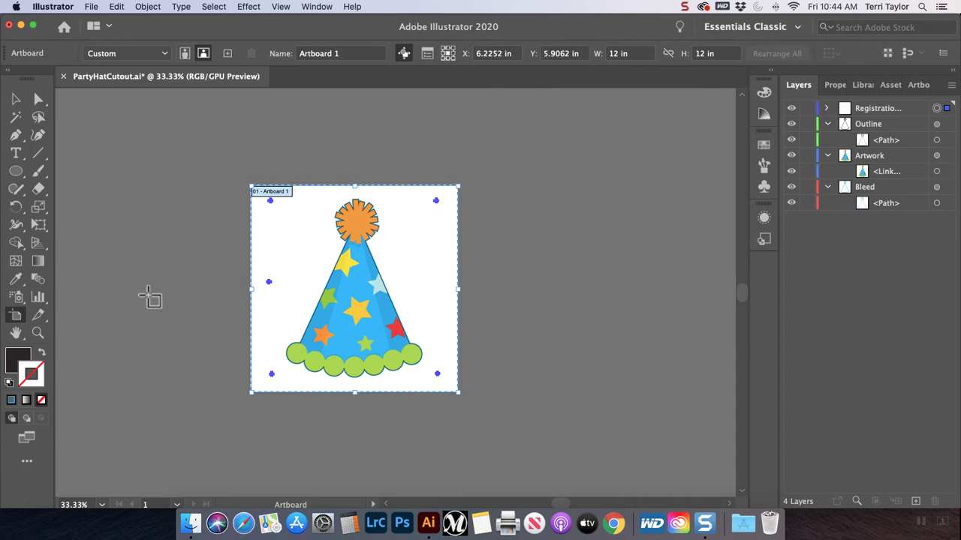
Scroll the view right to bring Artboard 1 into position for artboard editing.
scroll(150, 297, "right", 5)
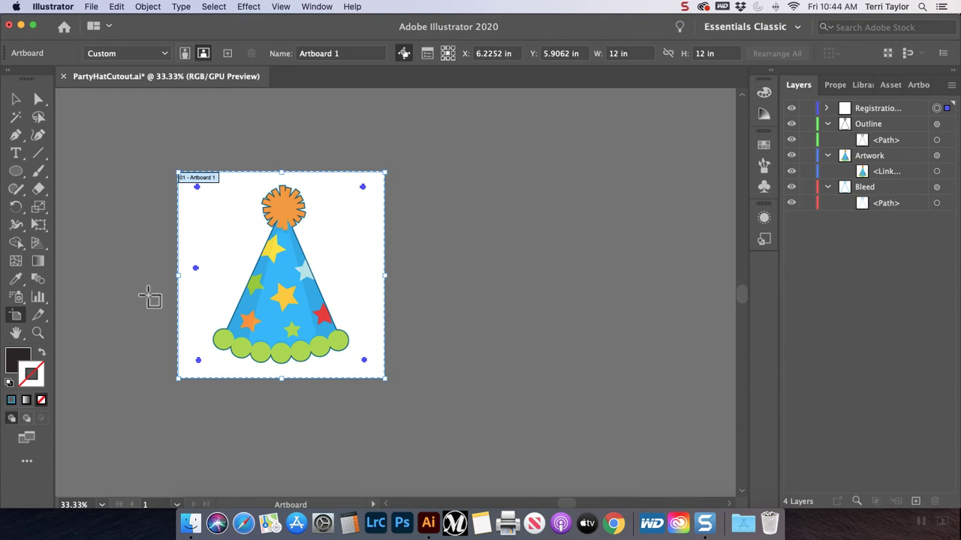
Option-drag Artboard 1 to the right to create Artboard 1 copy with the hat and dots.
key("super+equal")
key("super+minus")
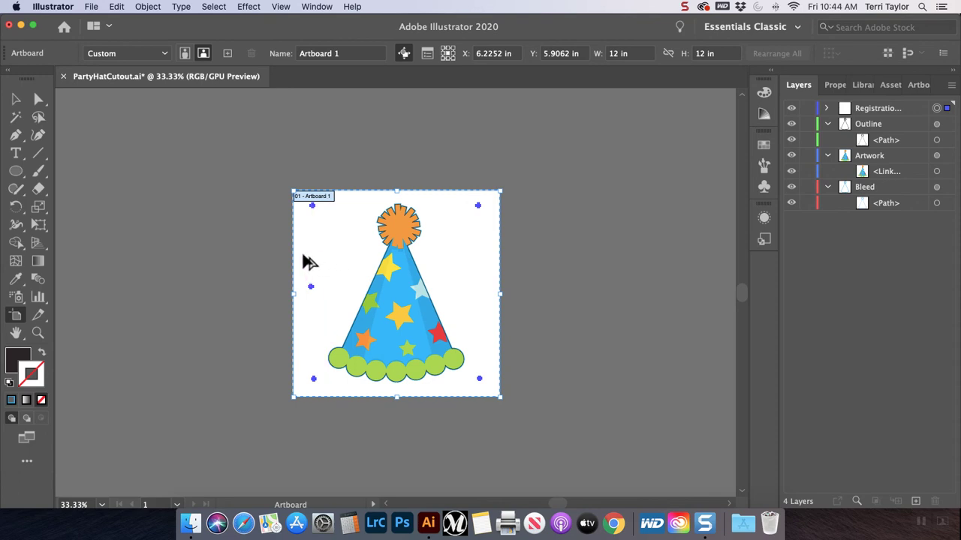
left_click_drag(320, 262, 563, 263)
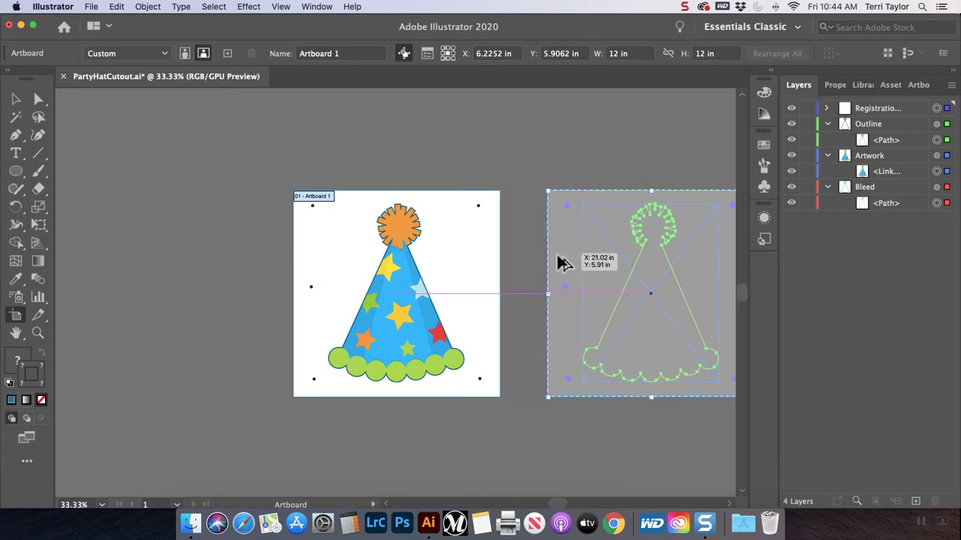
left_click_drag(557, 256, 557, 257)
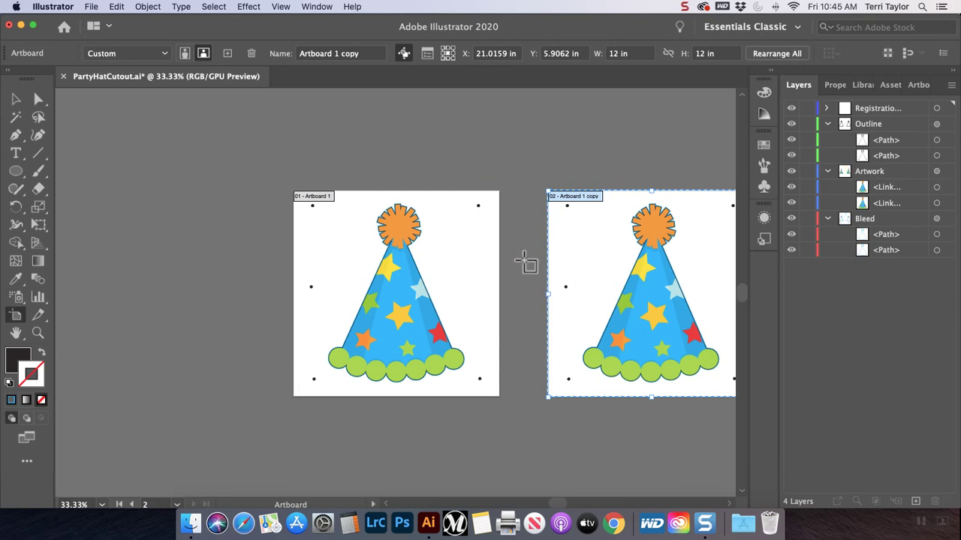
scroll(525, 260, "right", 5)
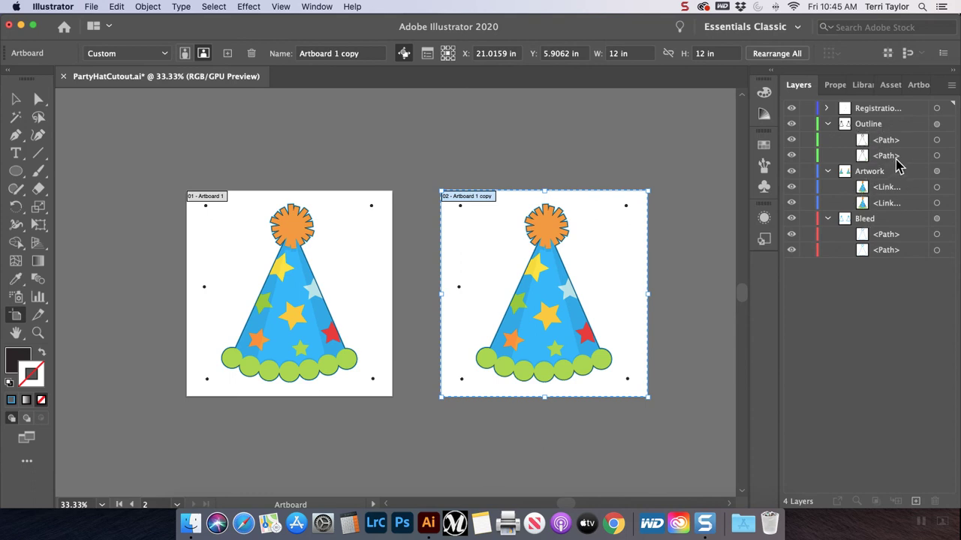
In the Layers panel, hide the copy's coloured hat artwork while keeping its outline path visible.
left_click(895, 158)
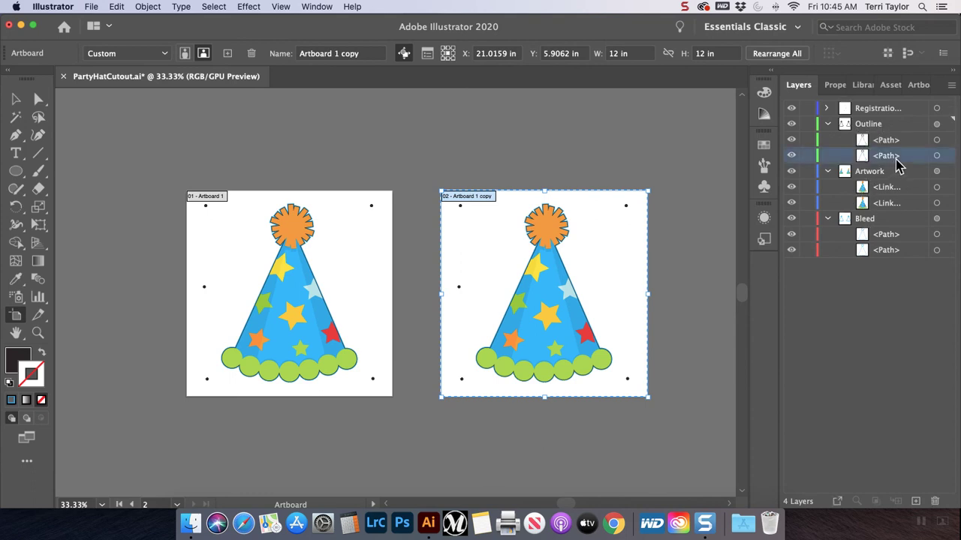
left_click(792, 156)
left_click(792, 157)
left_click(792, 204)
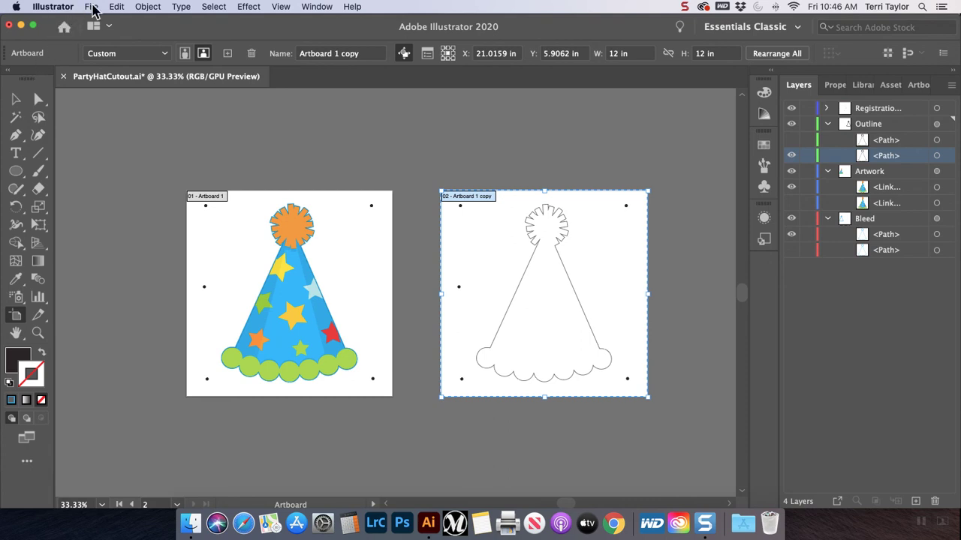
Open the Export As dialog from the File > Export menu.
left_click(91, 8)
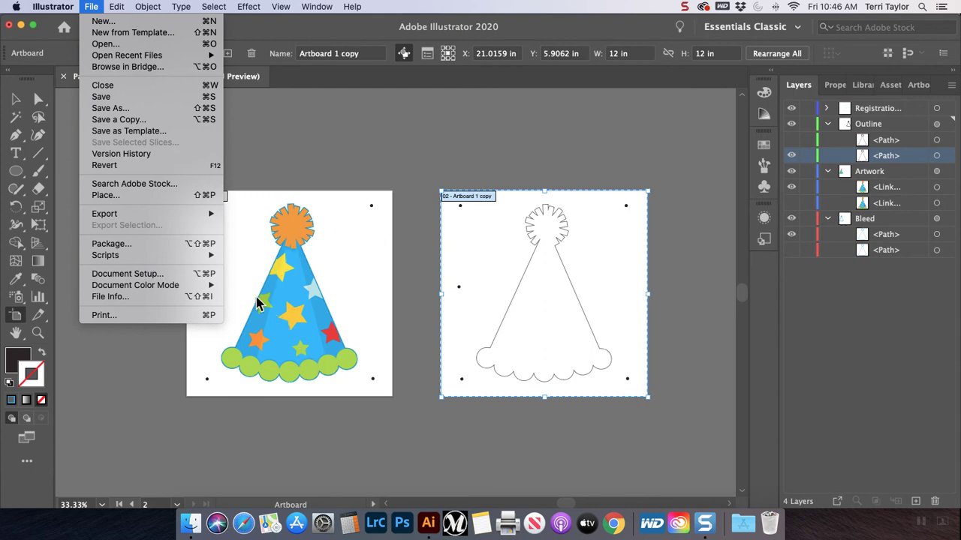
mouse_move(150, 218)
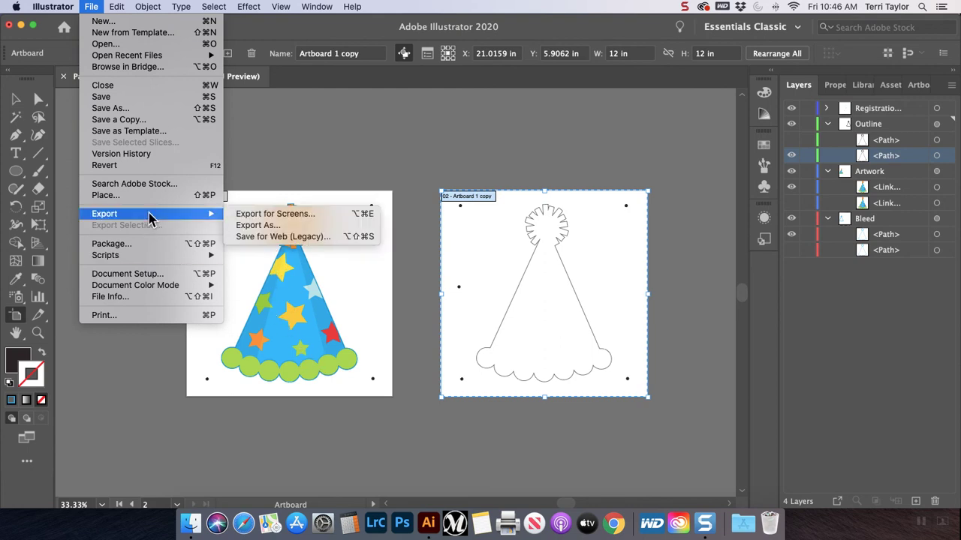
left_click(260, 227)
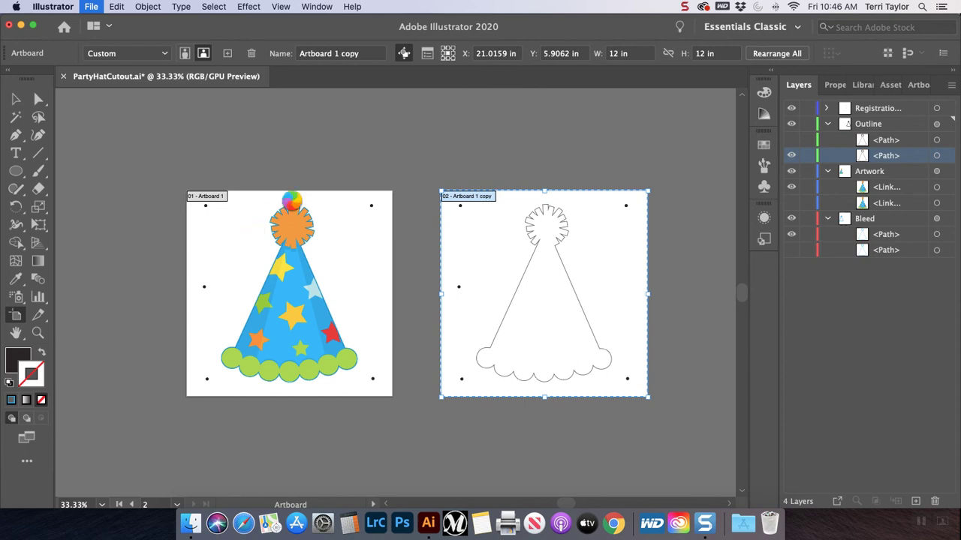
left_click(684, 7)
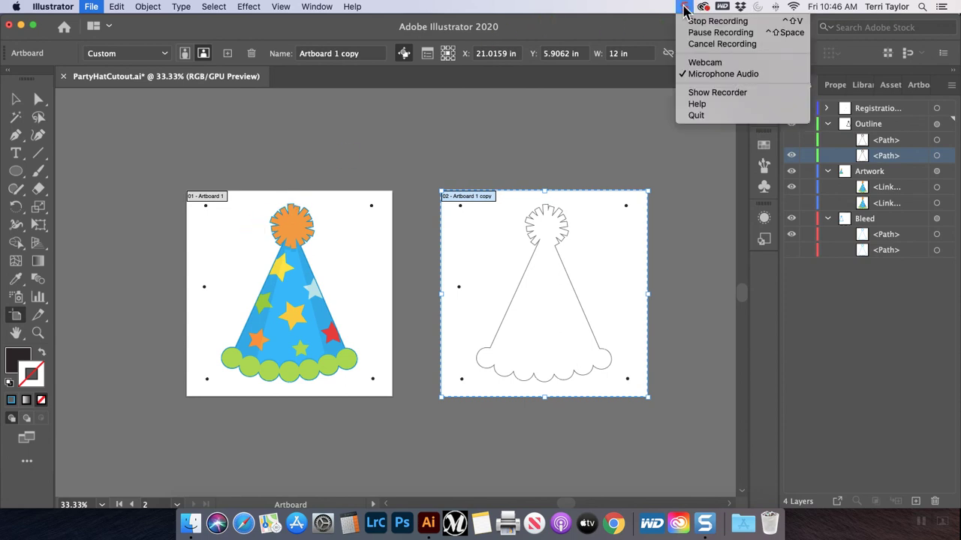
left_click(691, 32)
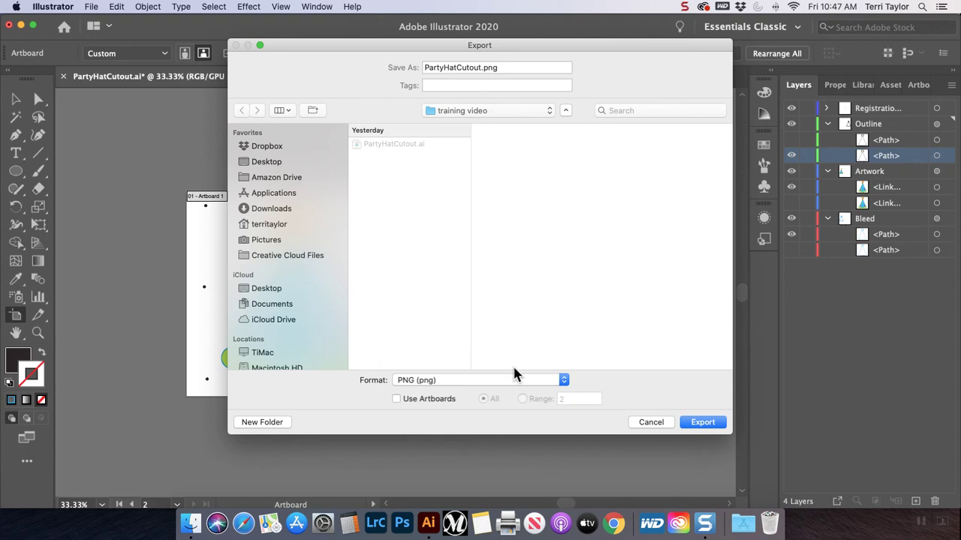
Export artboard 1 as a JPEG using artboards, accepting maximum quality at 300 ppi.
left_click(562, 380)
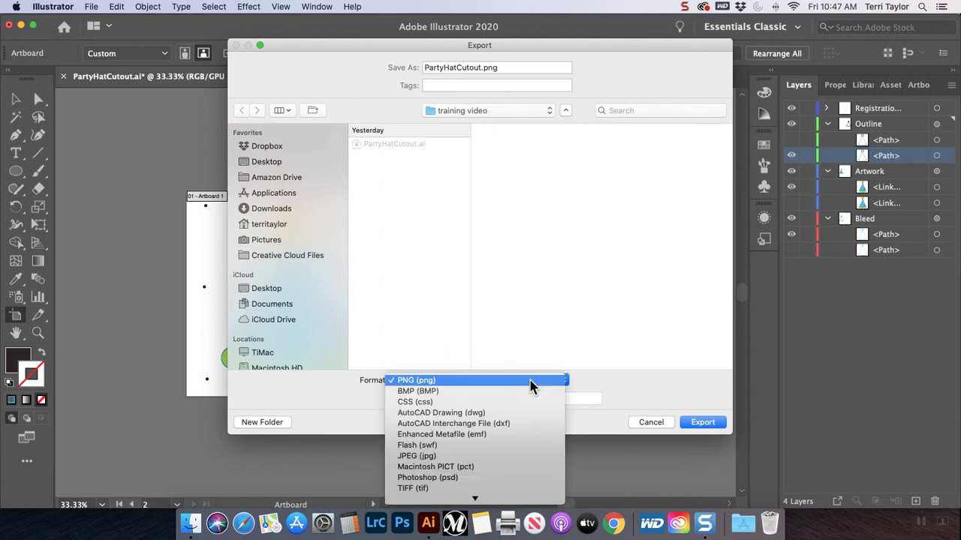
left_click(463, 460)
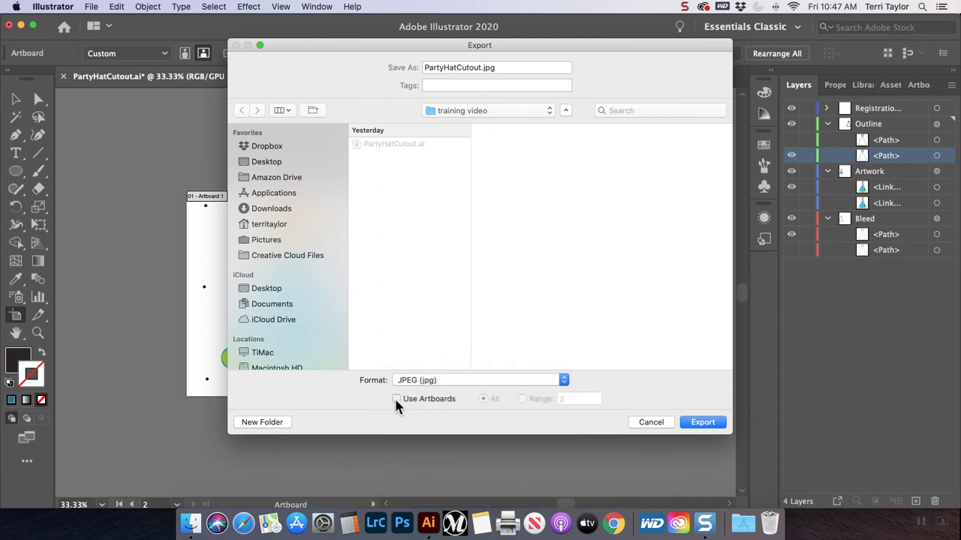
left_click(396, 399)
left_click(522, 399)
key("BackSpace")
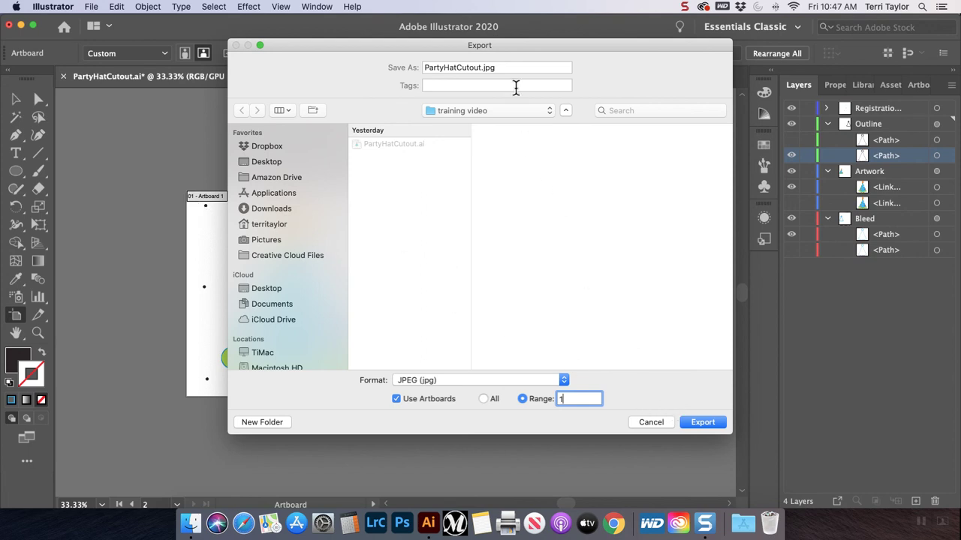
left_click(702, 425)
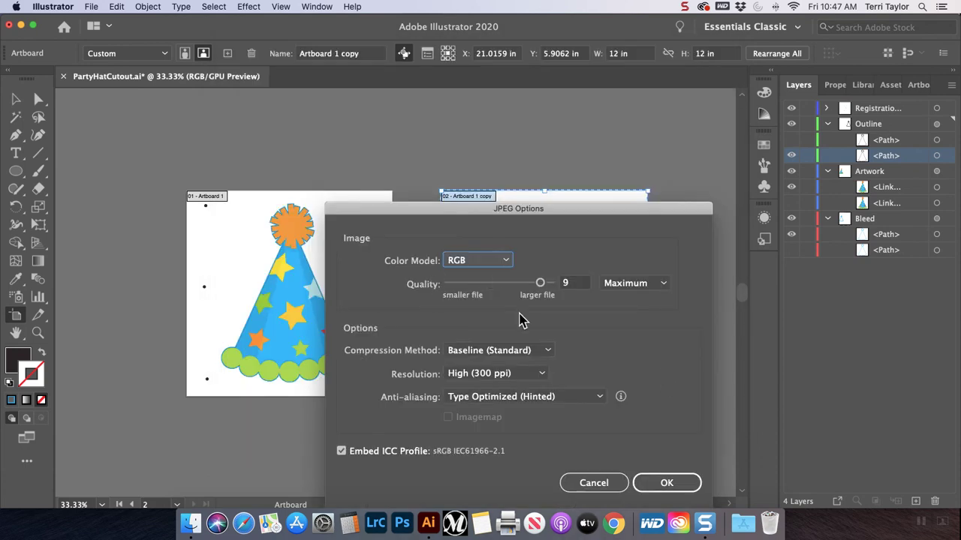
left_click(661, 487)
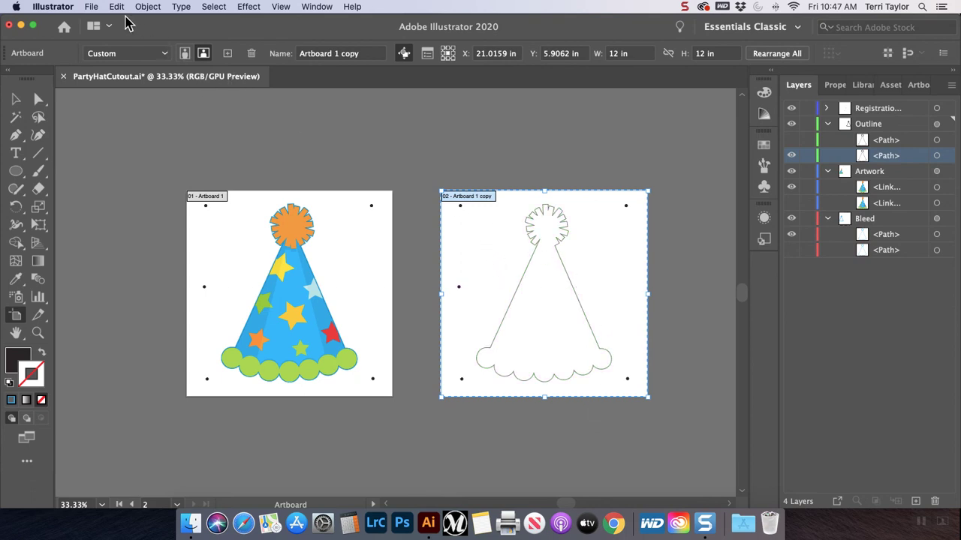
Save artboard 2 as PartyHatCutout.eps in Illustrator EPS format with Illustrator 2020 EPS options.
left_click(92, 9)
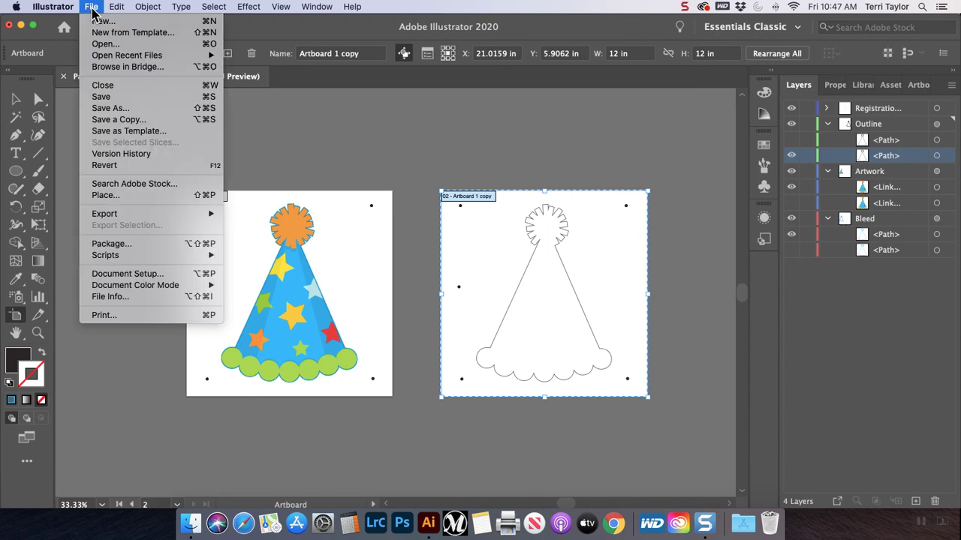
left_click(103, 109)
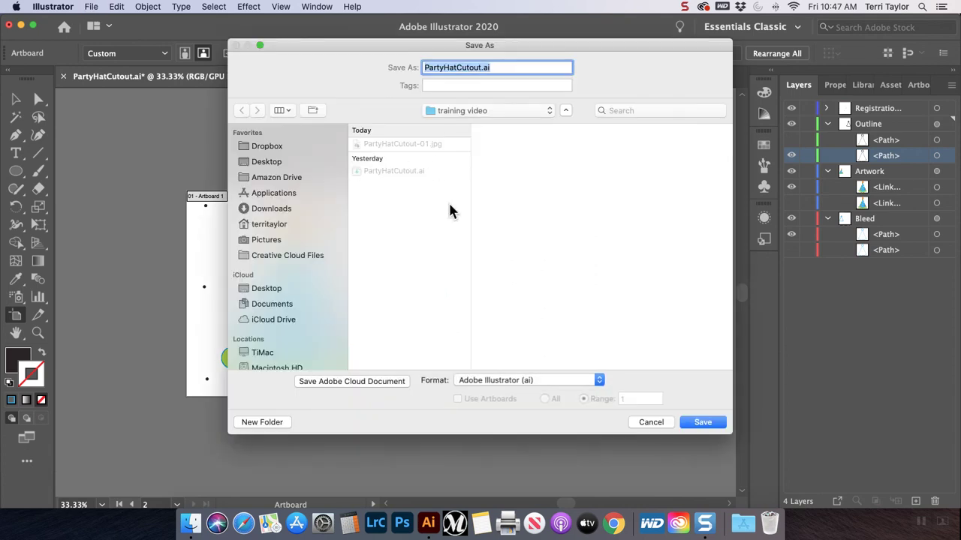
left_click(583, 382)
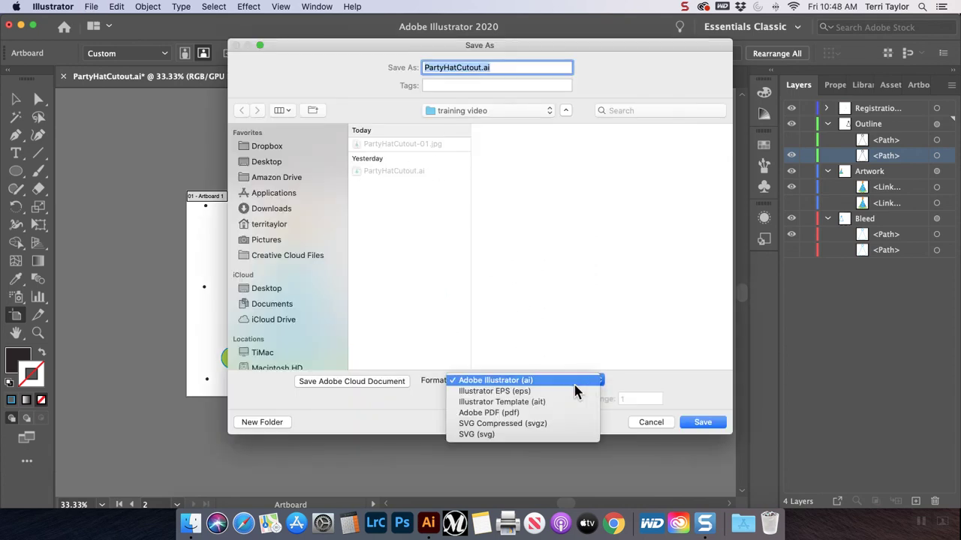
left_click(519, 394)
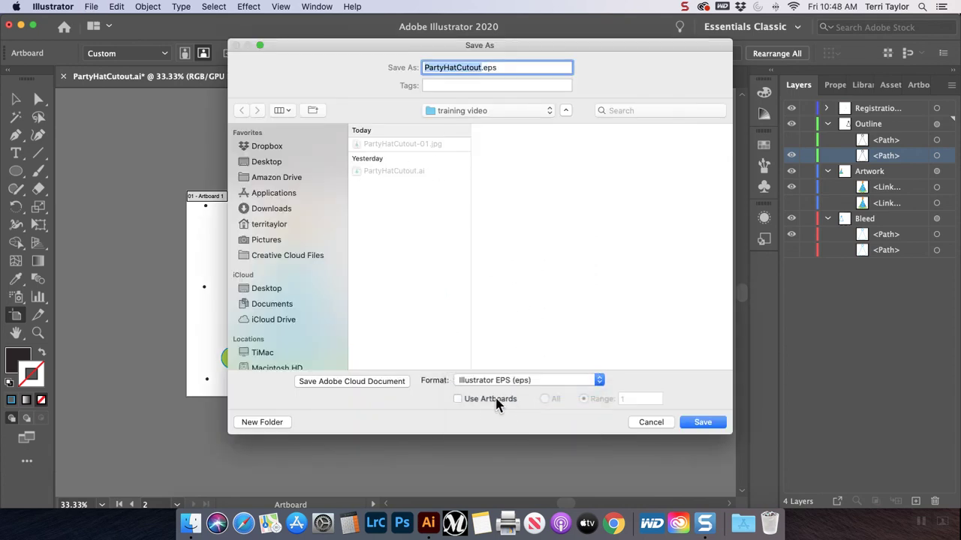
left_click(458, 399)
left_click(628, 400)
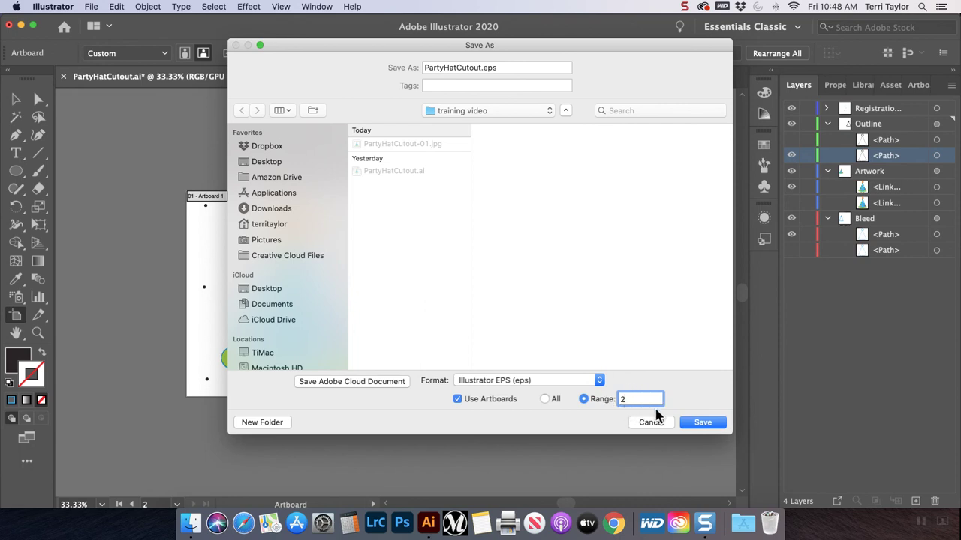
left_click(701, 424)
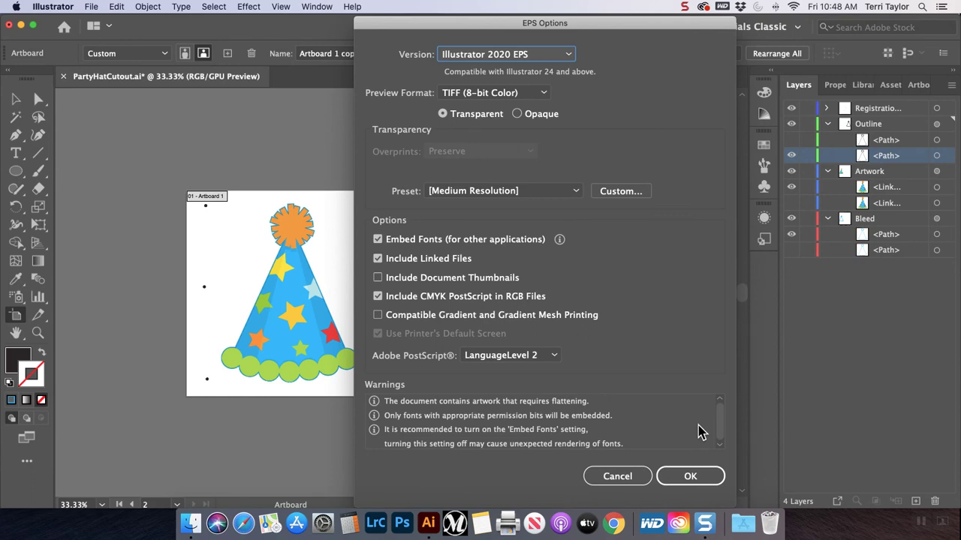
left_click(681, 475)
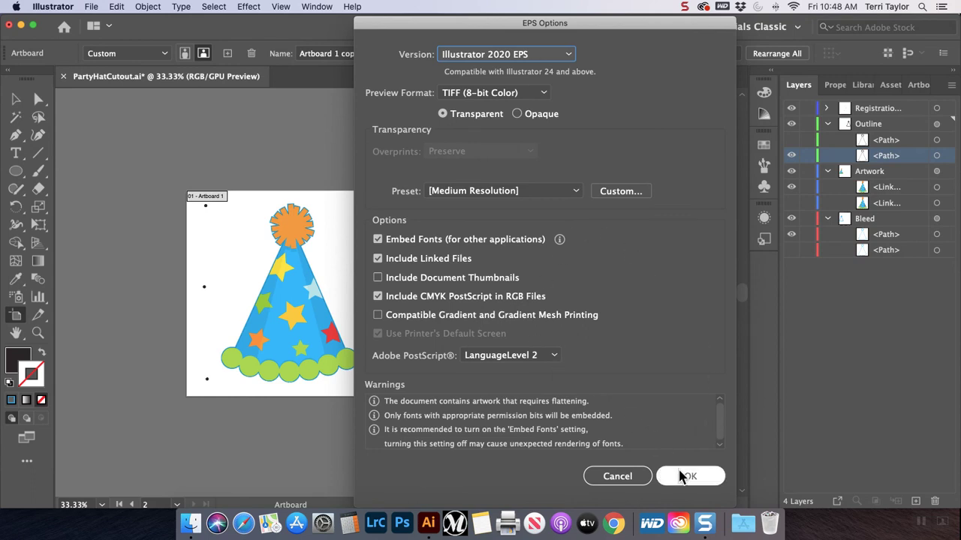